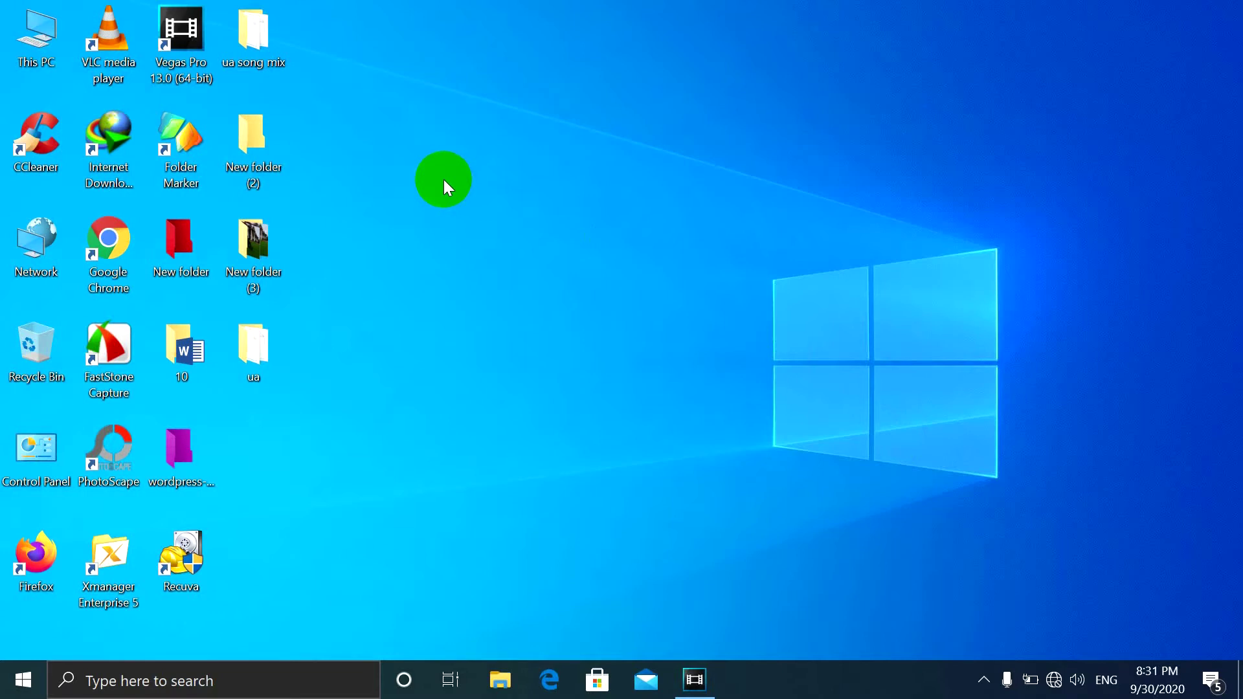
pyautogui.moveTo(438, 180); pyautogui.dragTo(887, 422)
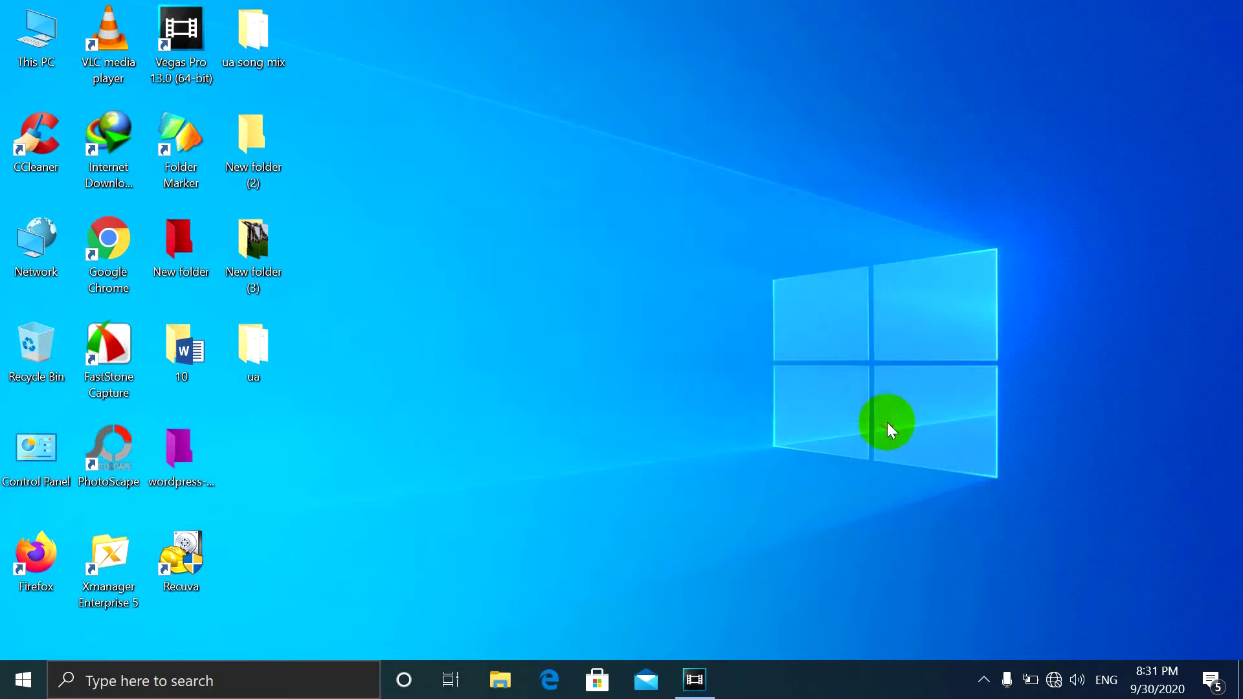
pyautogui.moveTo(346, 203); pyautogui.dragTo(696, 414)
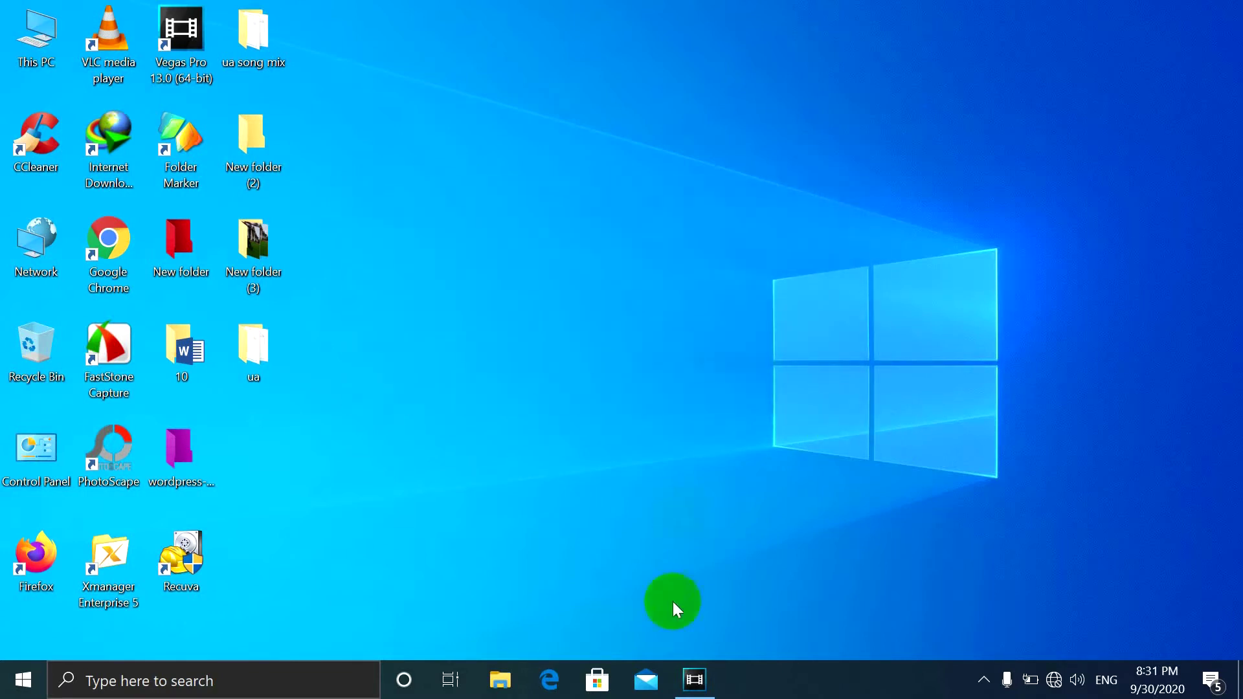
# Switch to Vegas Pro and play the karaoke music video on the timeline from about 00:02:15 to review its lyric colouring
pyautogui.click(693, 679)
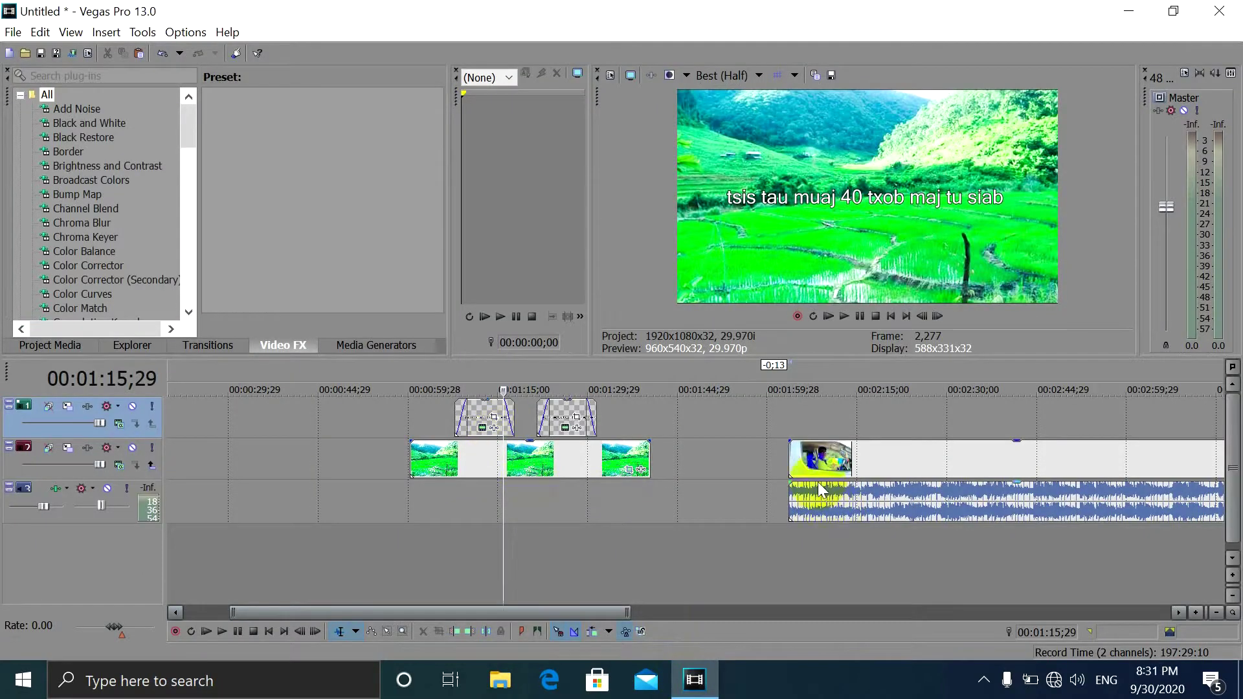
pyautogui.click(817, 460)
pyautogui.click(905, 460)
pyautogui.click(857, 459)
pyautogui.click(830, 317)
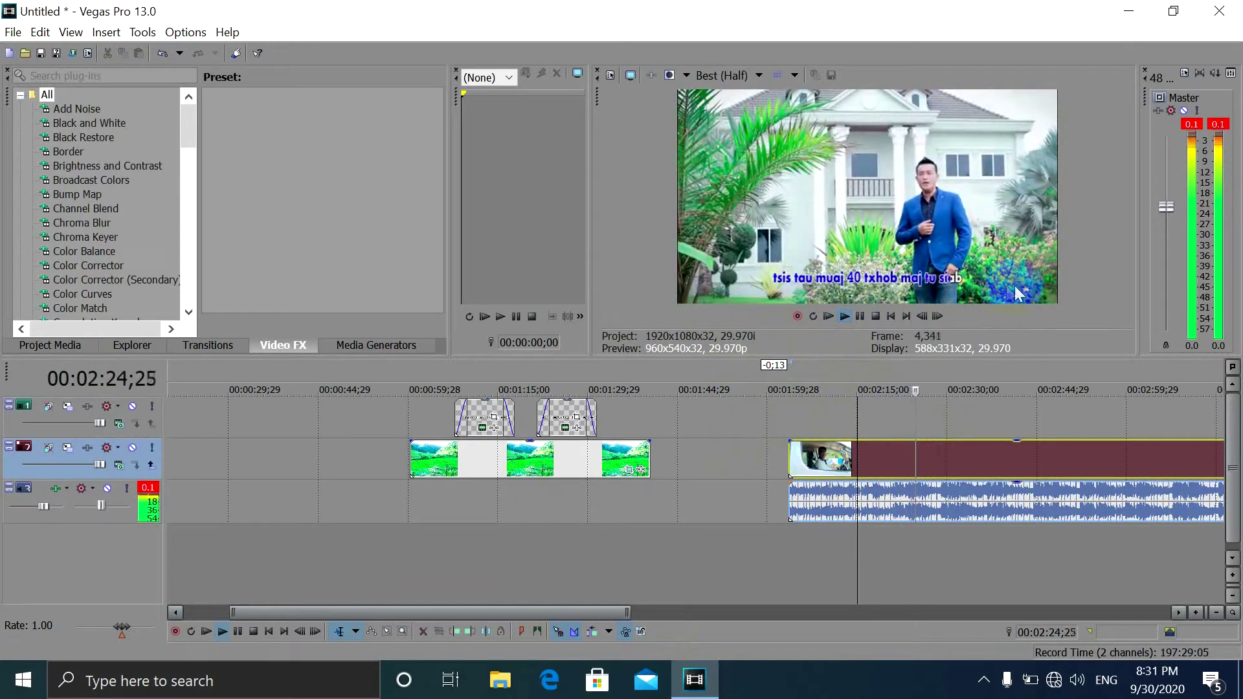
pyautogui.click(860, 317)
# Examine the two title events above the landscape clip and the start of the first title
pyautogui.click(871, 465)
pyautogui.click(497, 453)
pyautogui.click(470, 417)
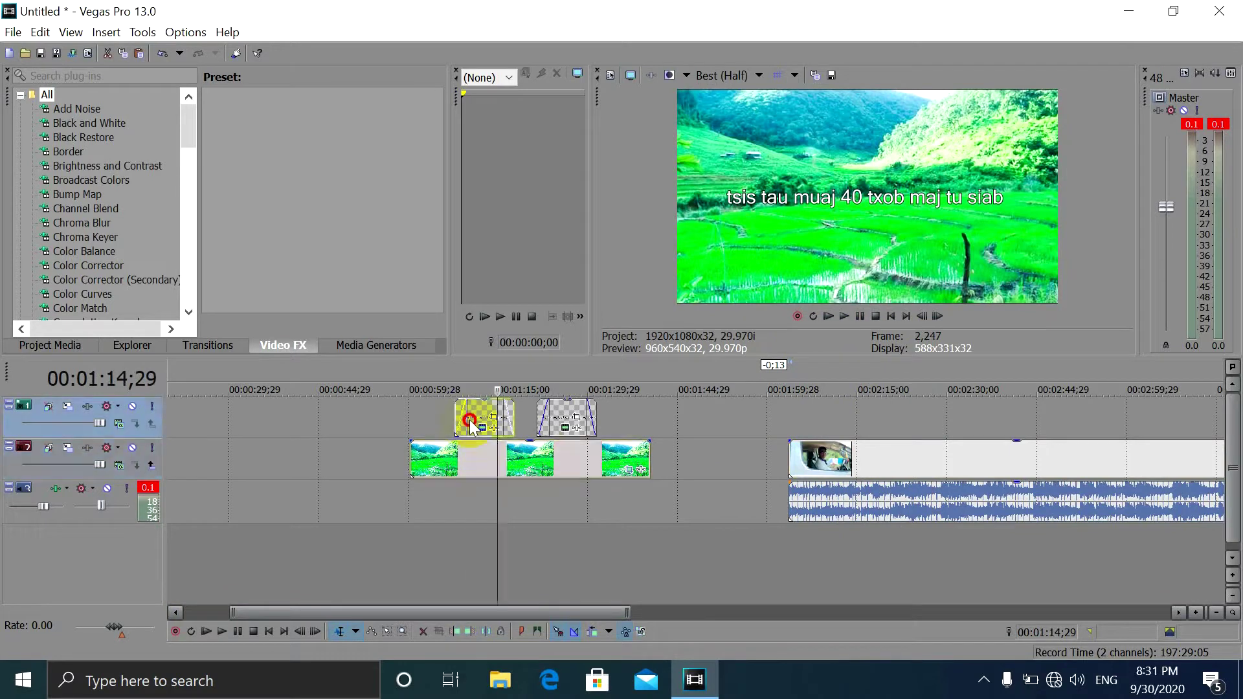
pyautogui.click(456, 414)
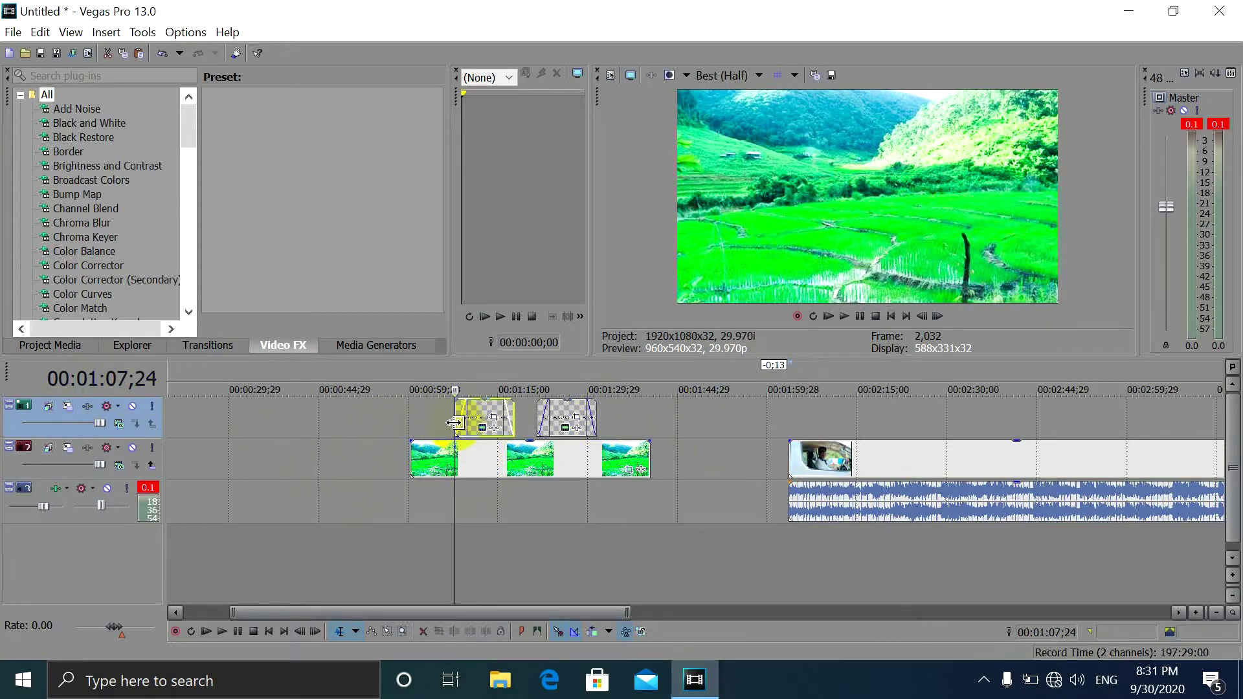
pyautogui.click(557, 417)
pyautogui.click(441, 424)
pyautogui.rightClick(437, 422)
pyautogui.click(409, 418)
pyautogui.moveTo(409, 418); pyautogui.dragTo(437, 422)
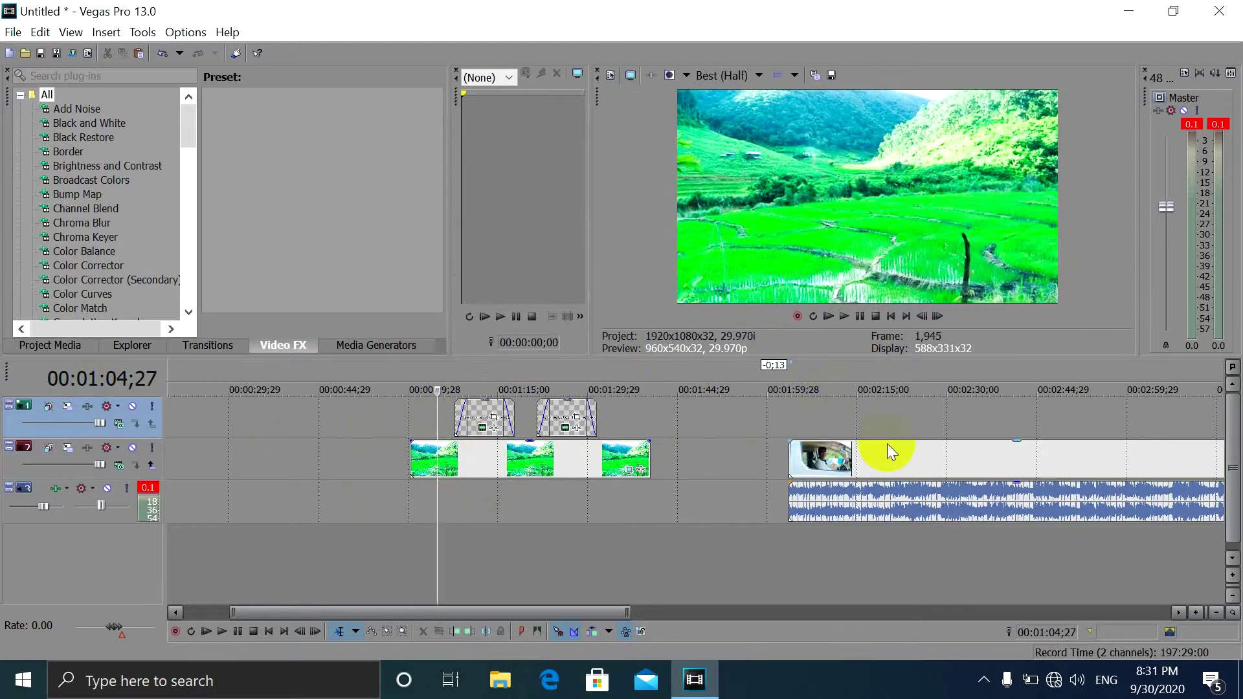
# Play the karaoke music video from 00:02:27;25 to review how its lyric line fills with colour
pyautogui.click(933, 457)
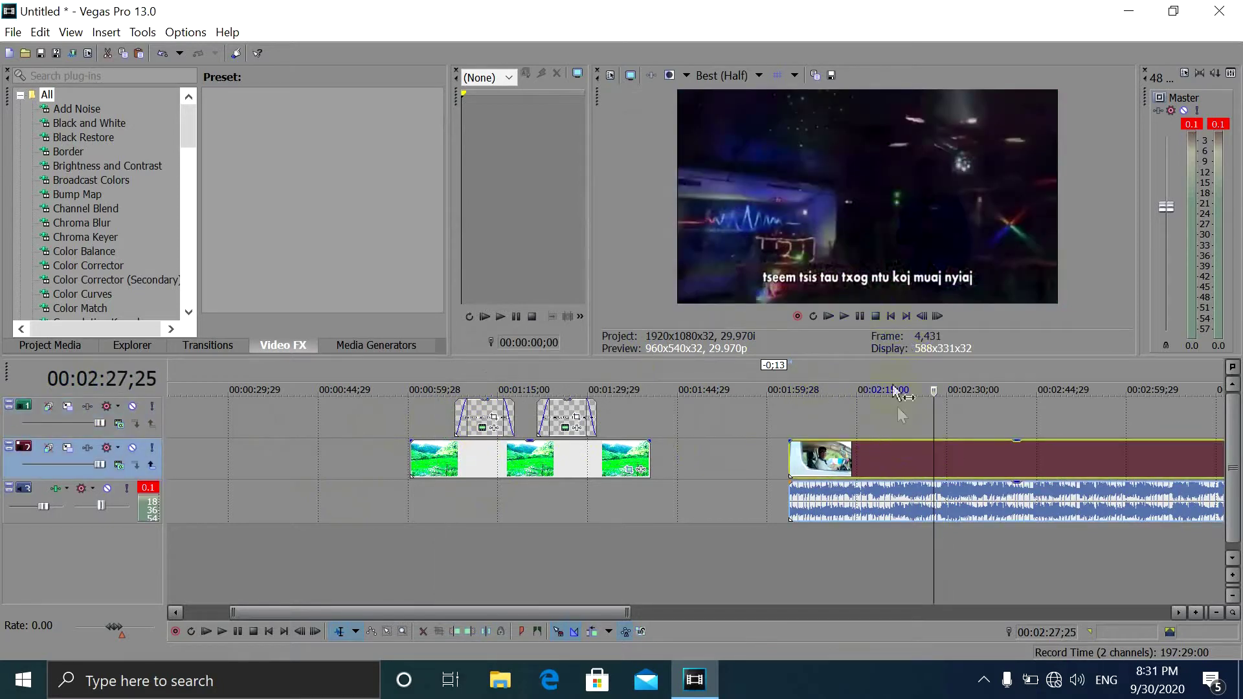
pyautogui.click(844, 316)
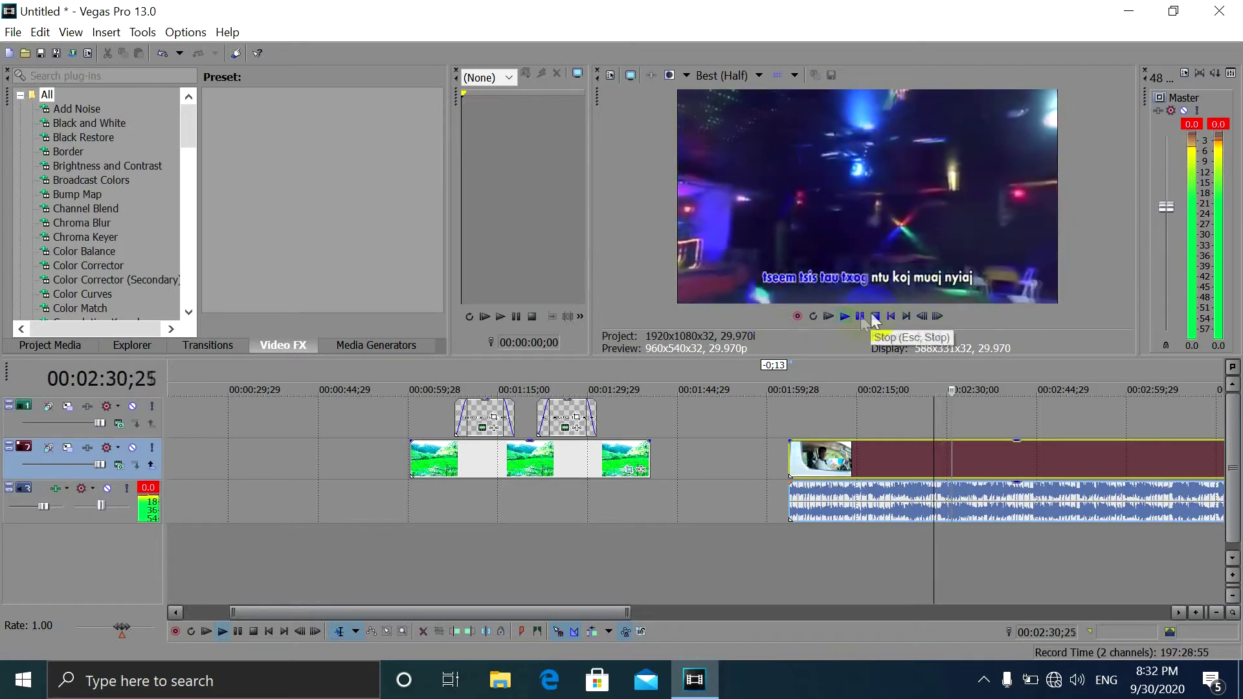
pyautogui.click(510, 473)
# Insert a new empty video track above the track that holds the title events
pyautogui.click(433, 422)
pyautogui.click(438, 415)
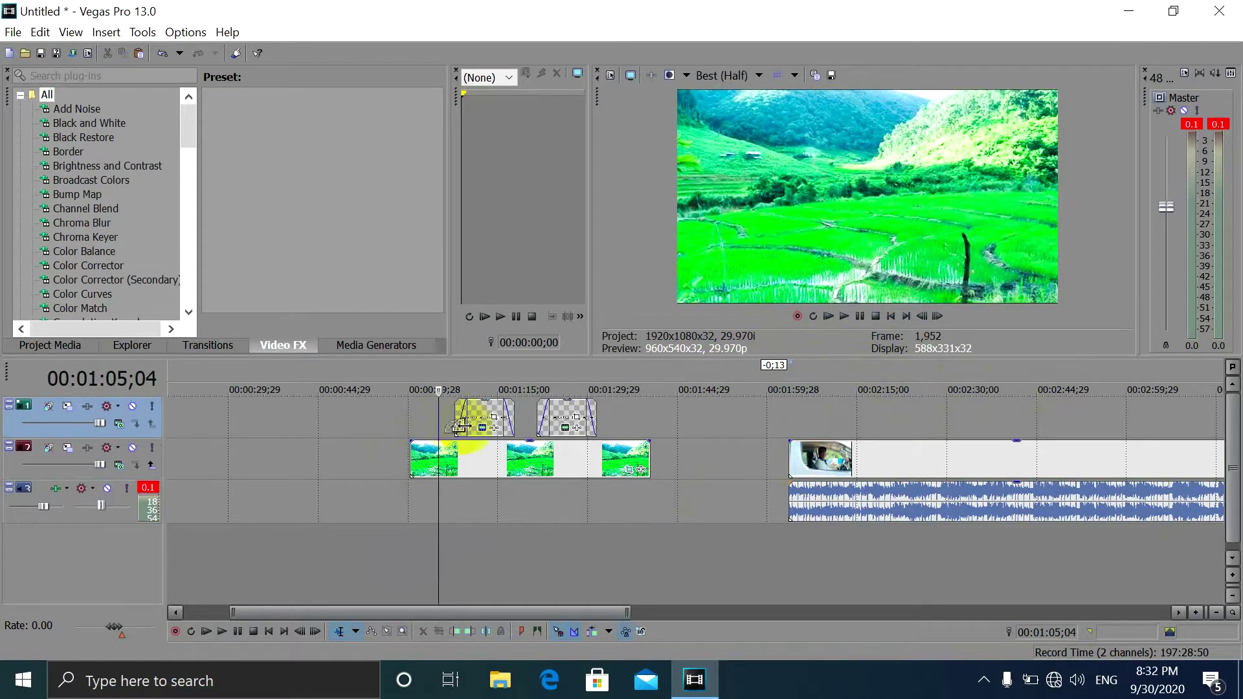
pyautogui.click(427, 422)
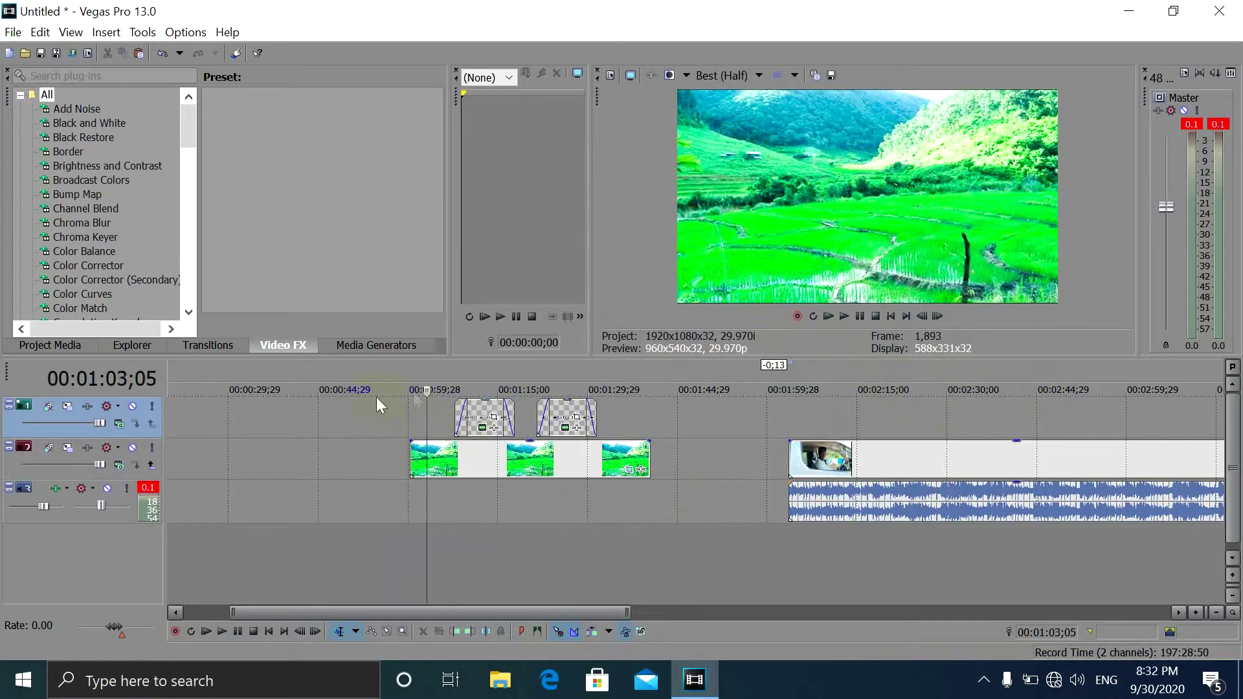
pyautogui.rightClick(433, 421)
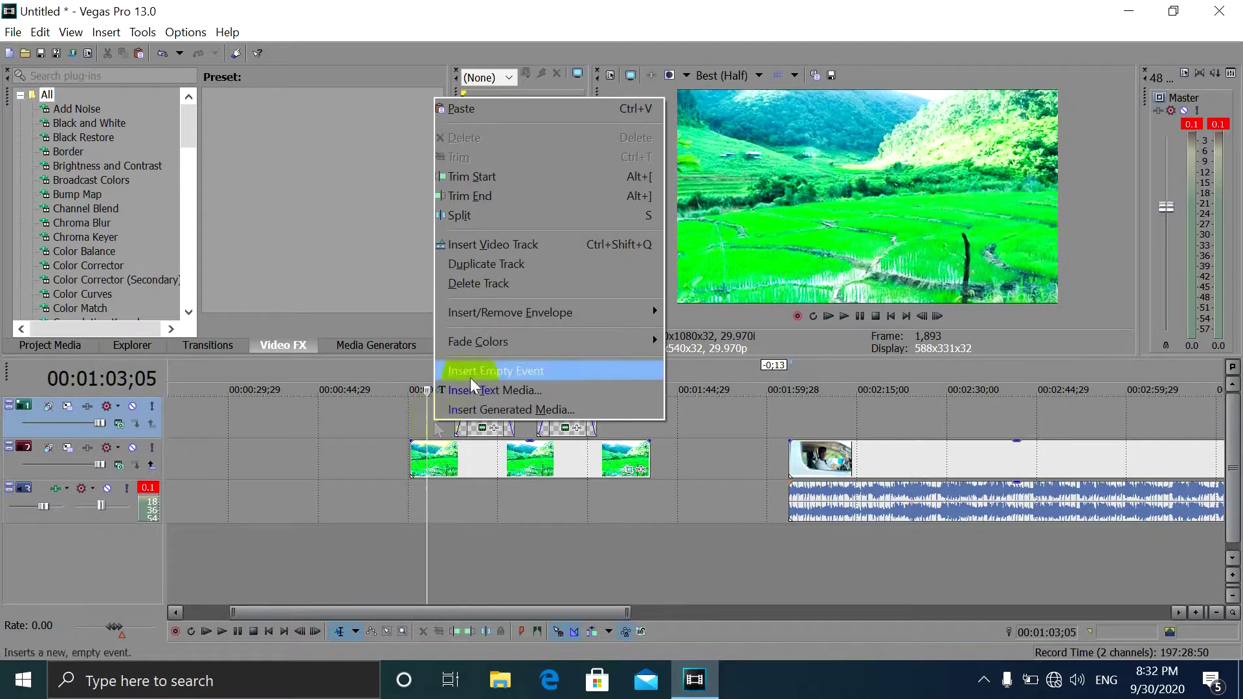
pyautogui.click(492, 246)
# Copy the first title event and paste it onto the new track at 00:01:07;24 as a new copy of the source media
pyautogui.click(454, 419)
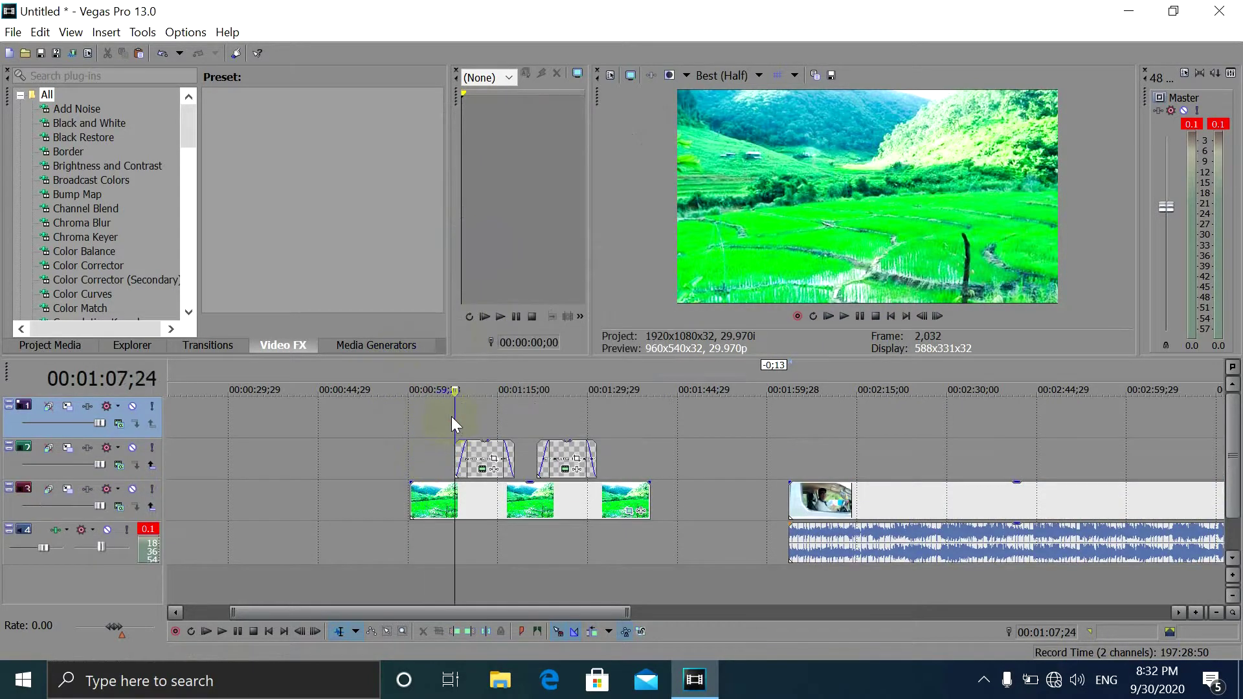
pyautogui.click(461, 466)
pyautogui.click(456, 449)
pyautogui.click(456, 452)
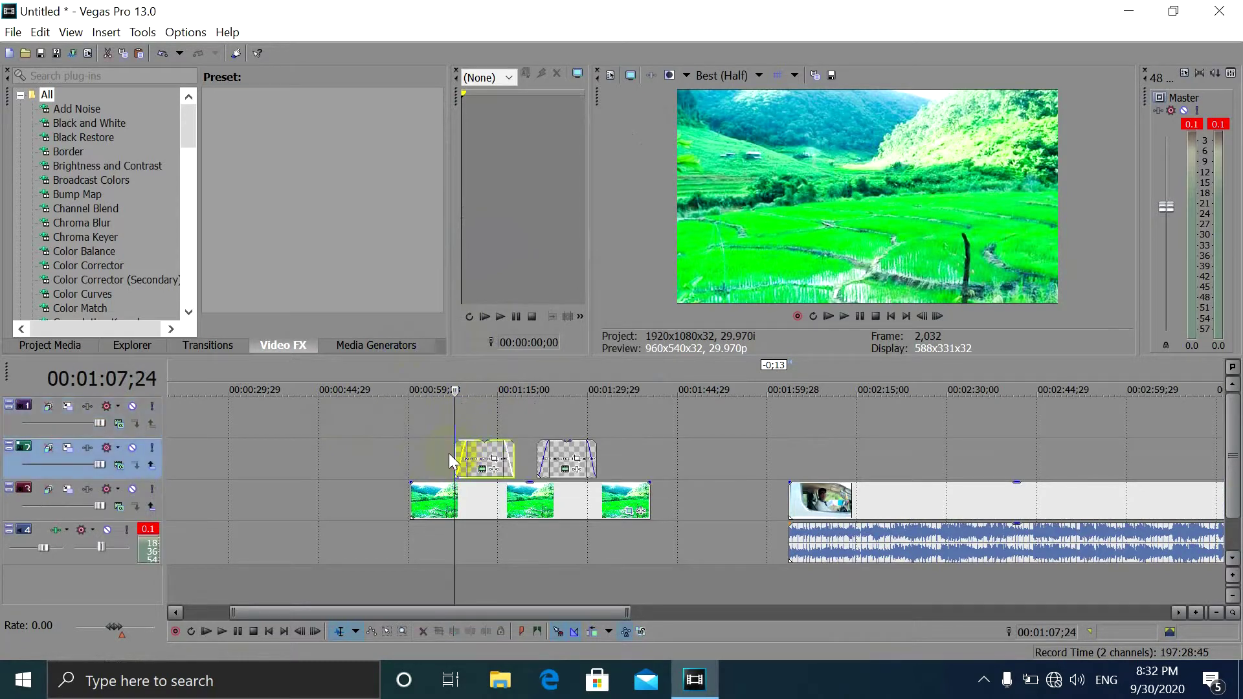
pyautogui.click(453, 412)
pyautogui.hotkey('ctrl', 'v')
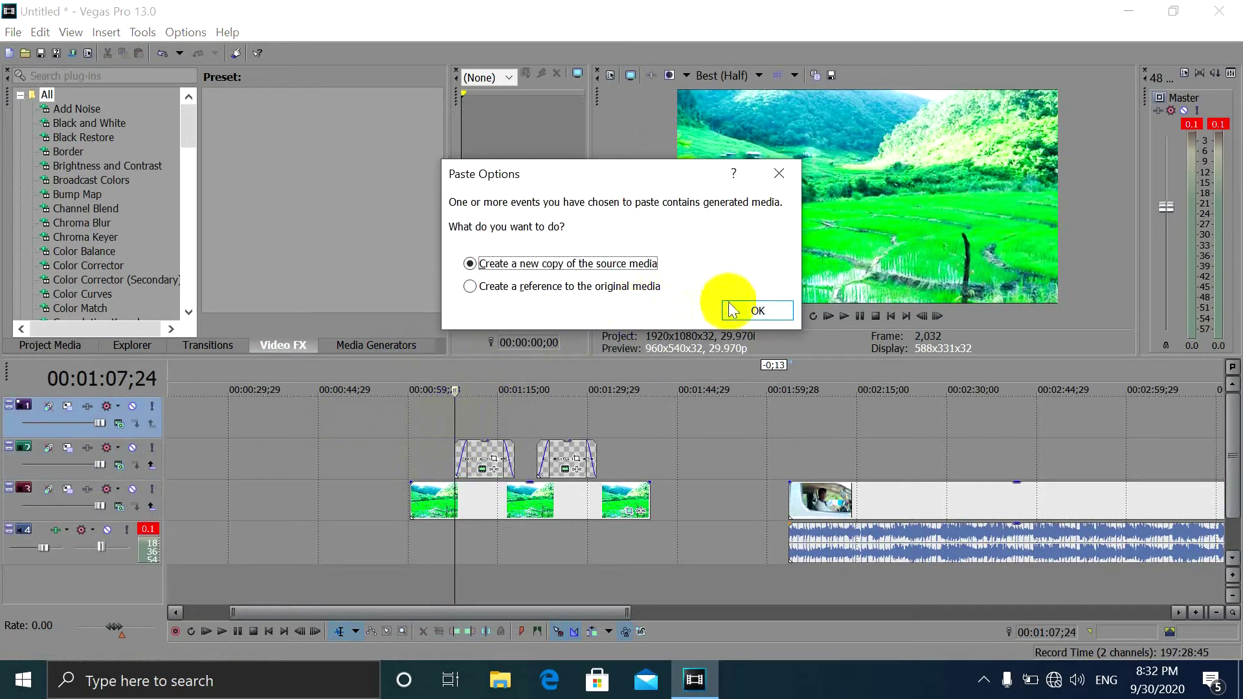
pyautogui.click(751, 311)
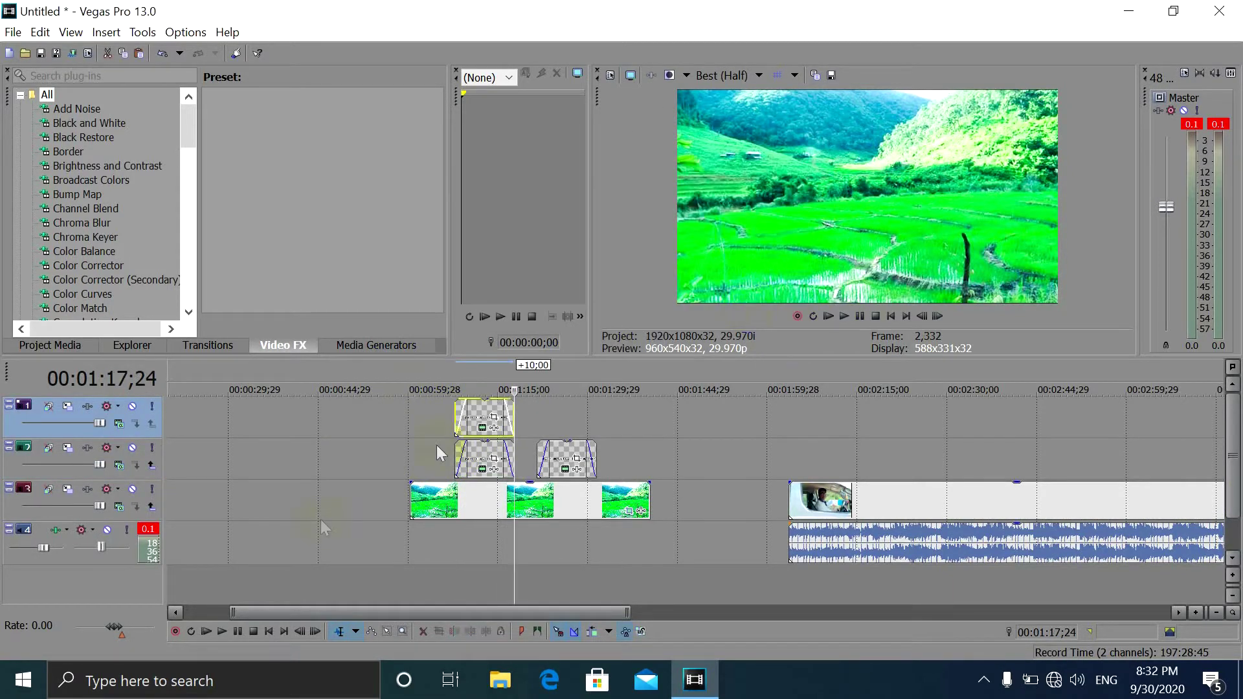
# Delete the pasted title event from the uppermost video track
pyautogui.click(466, 417)
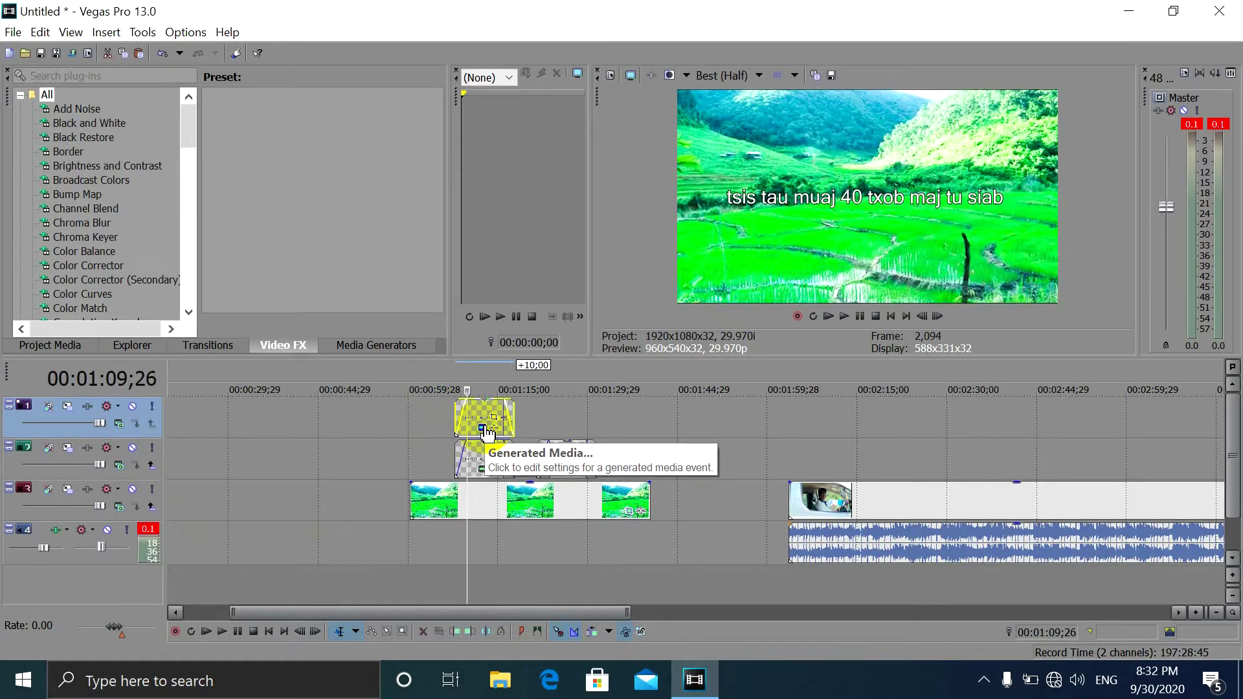
pyautogui.click(476, 414)
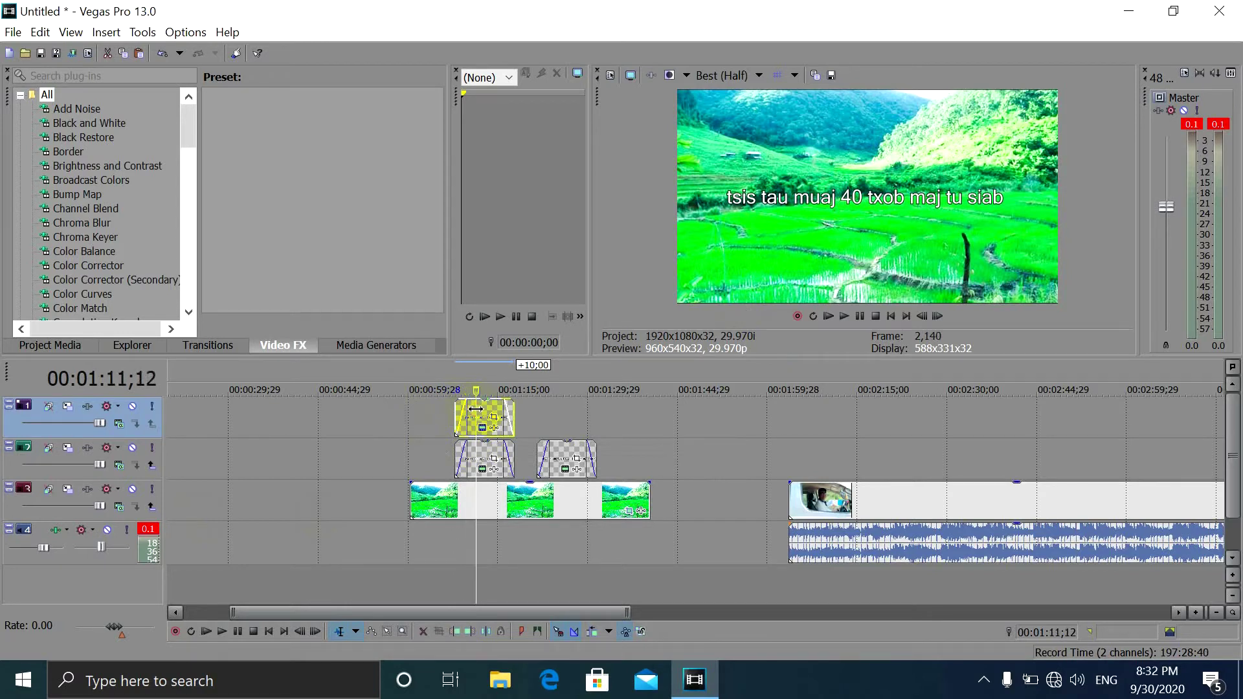
pyautogui.press('Delete')
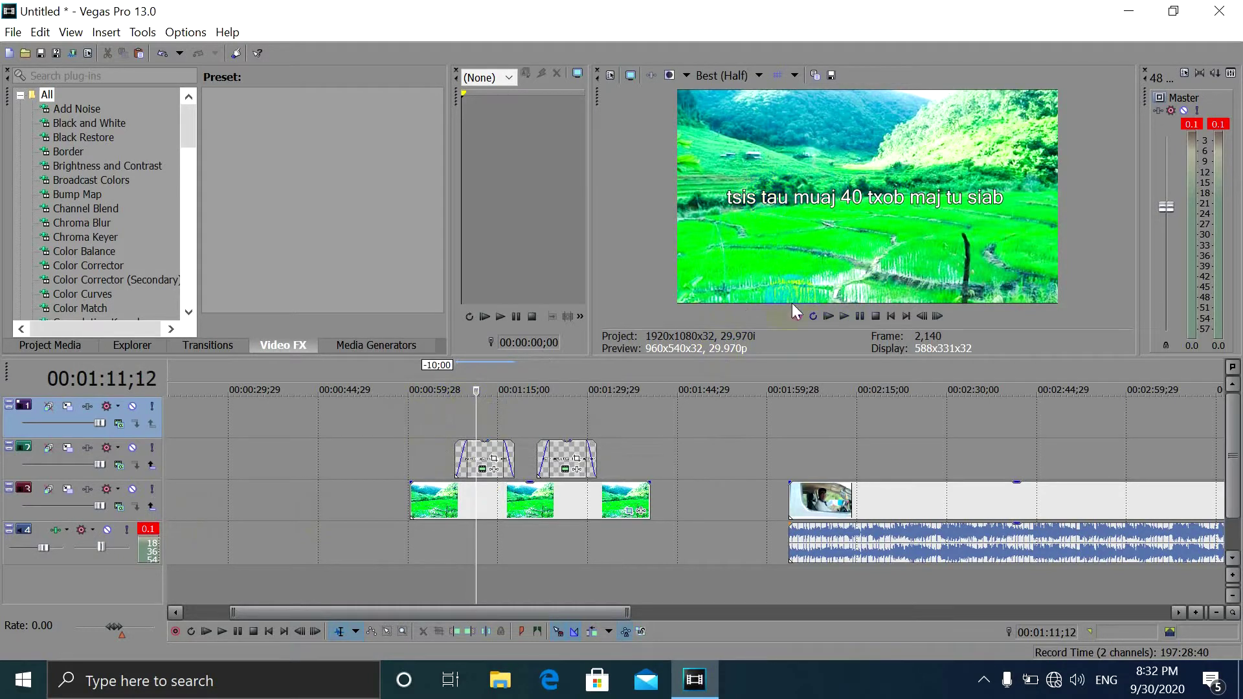
# Set the first title's anchor point to Bottom Center and move its location to about 0.48, 0.09 near the frame's lower edge
pyautogui.click(485, 461)
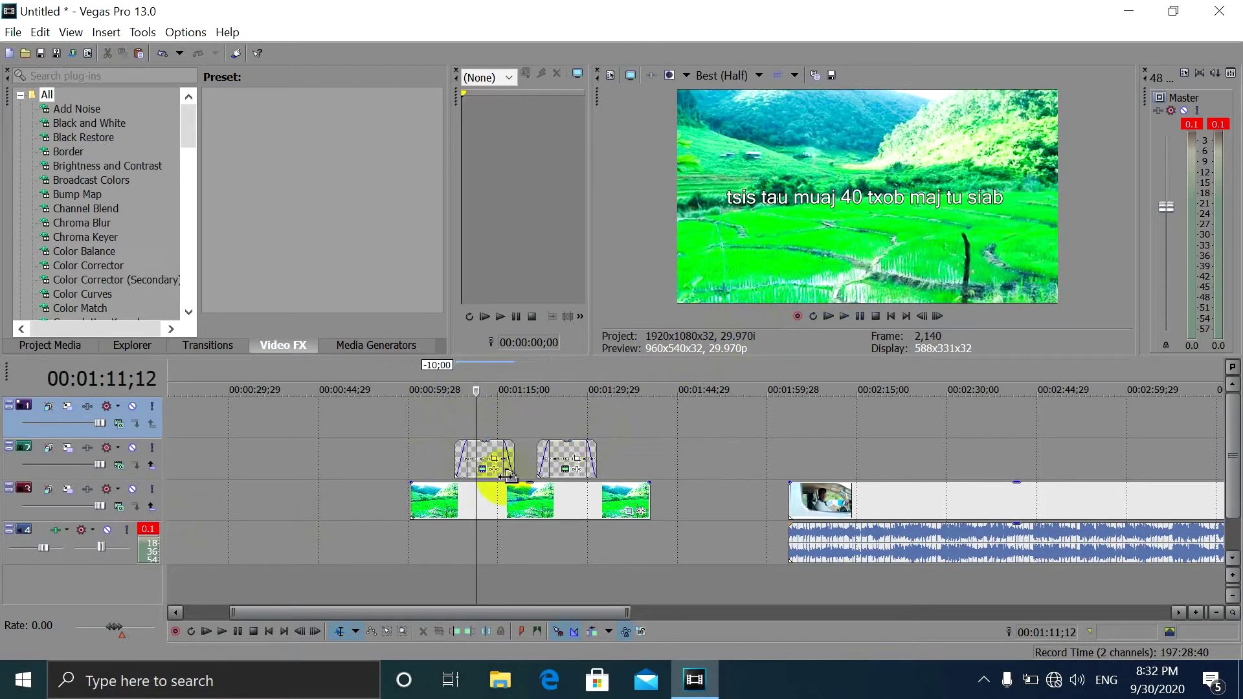
pyautogui.click(483, 471)
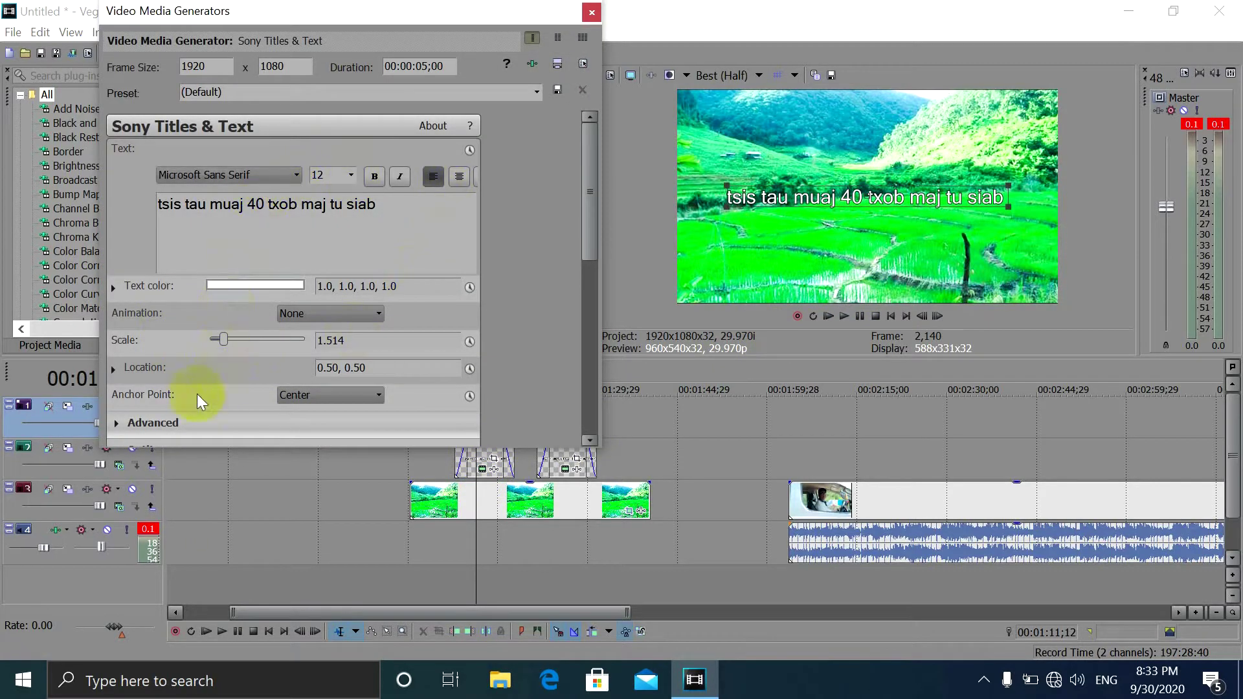
pyautogui.moveTo(592, 227); pyautogui.dragTo(596, 298)
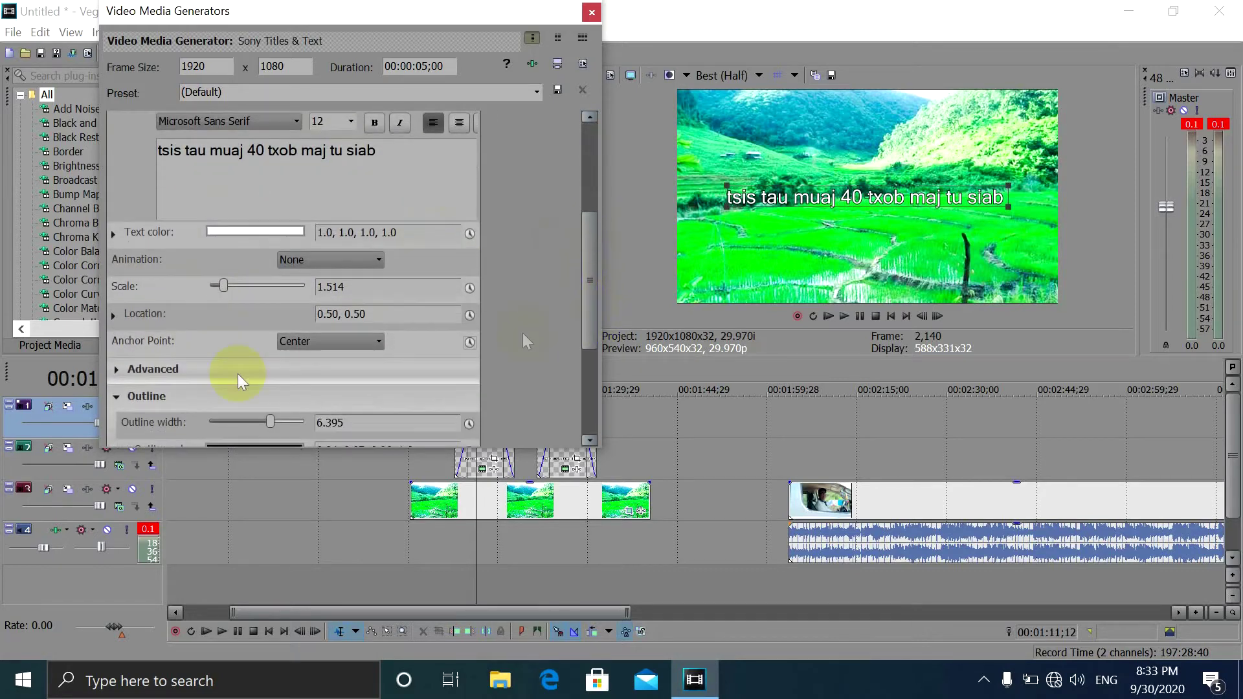
pyautogui.click(112, 316)
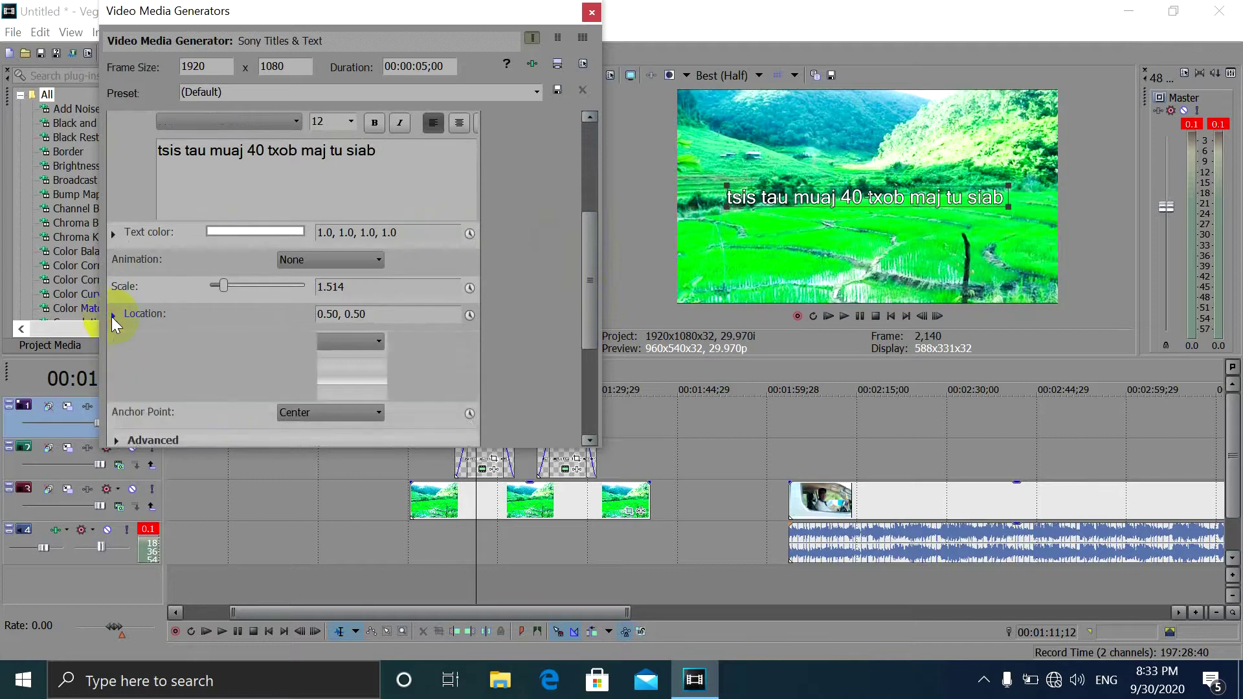
pyautogui.moveTo(596, 250); pyautogui.dragTo(602, 343)
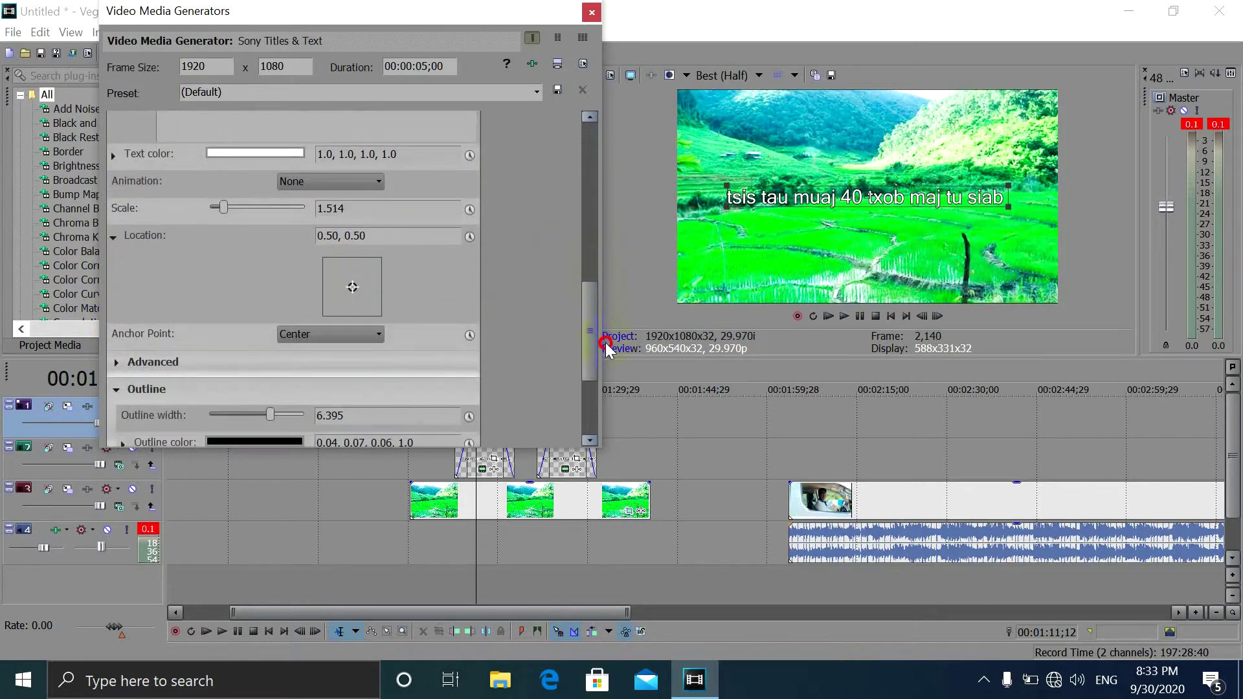
pyautogui.click(374, 334)
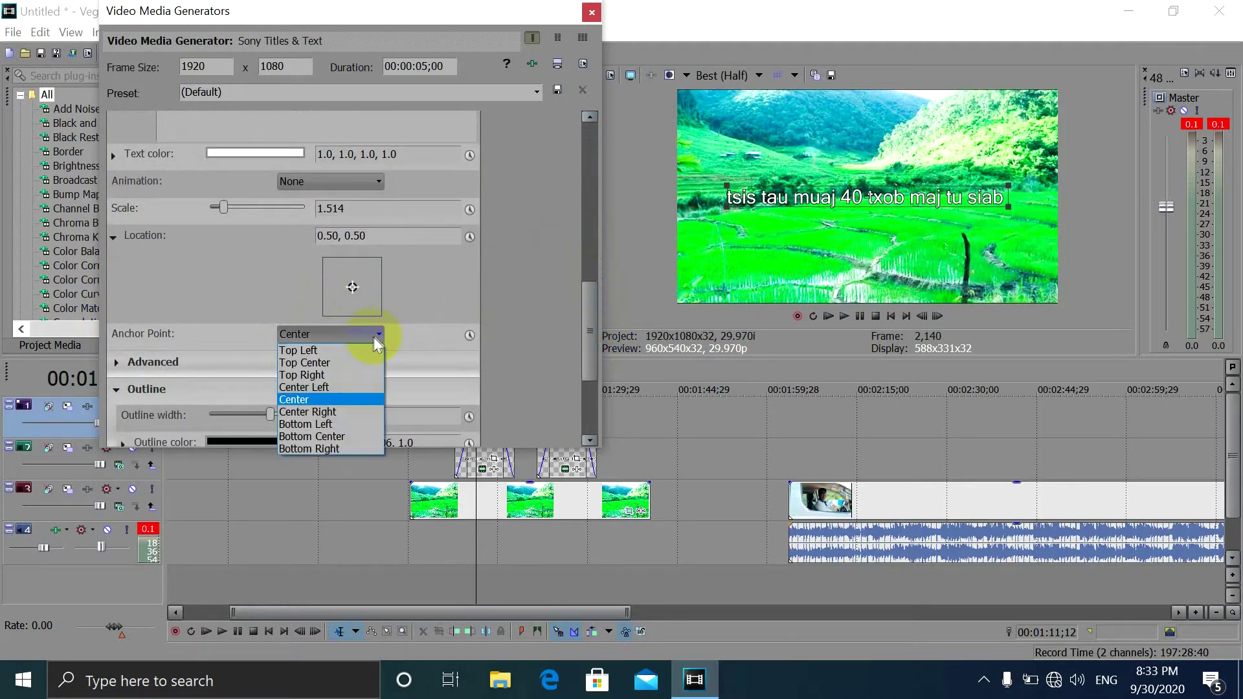
pyautogui.click(316, 437)
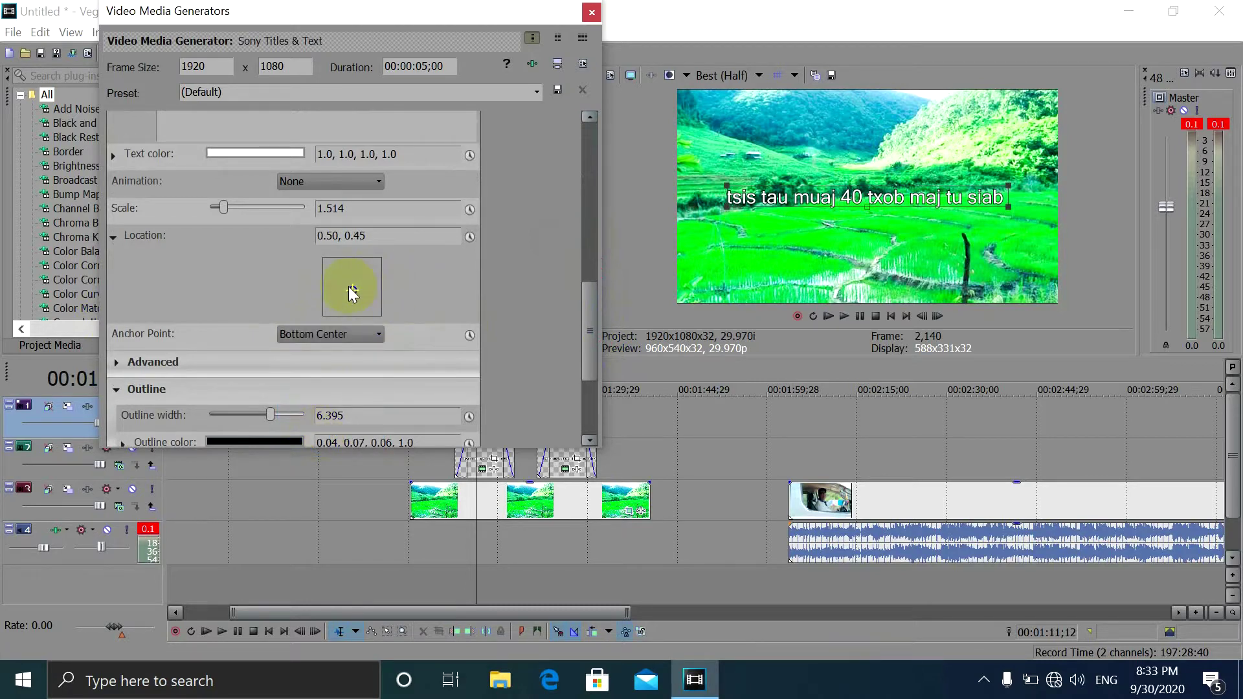
pyautogui.moveTo(353, 290); pyautogui.dragTo(351, 315)
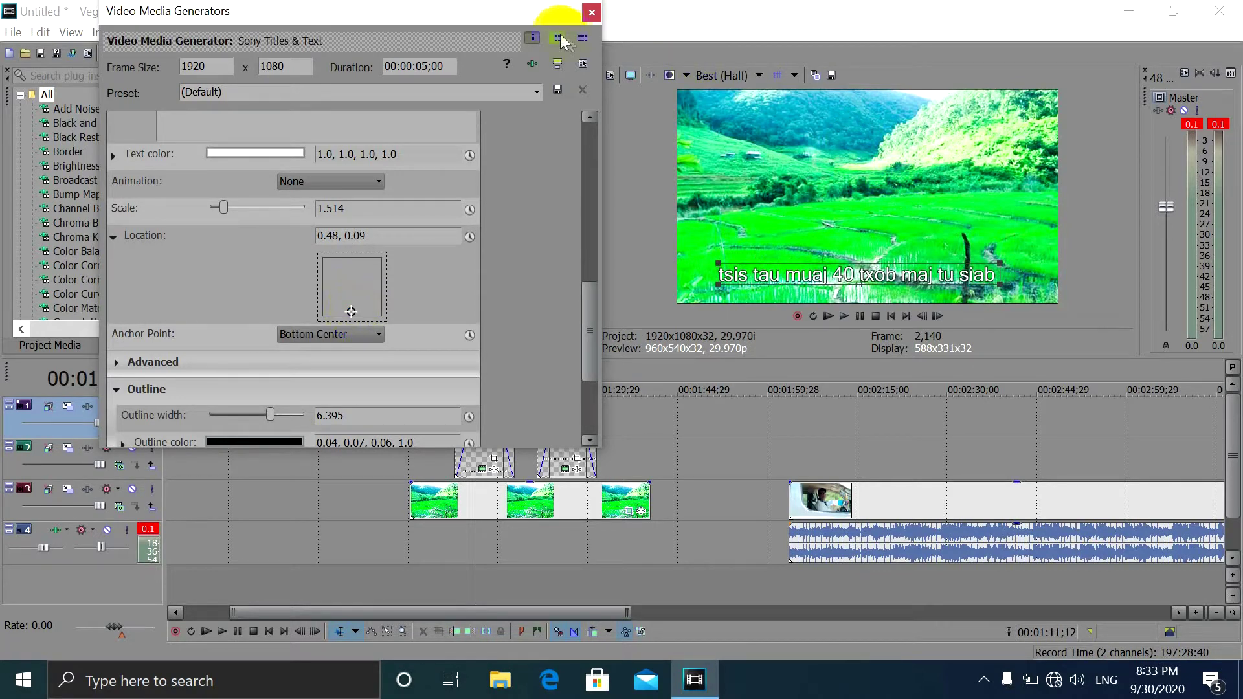
pyautogui.click(591, 13)
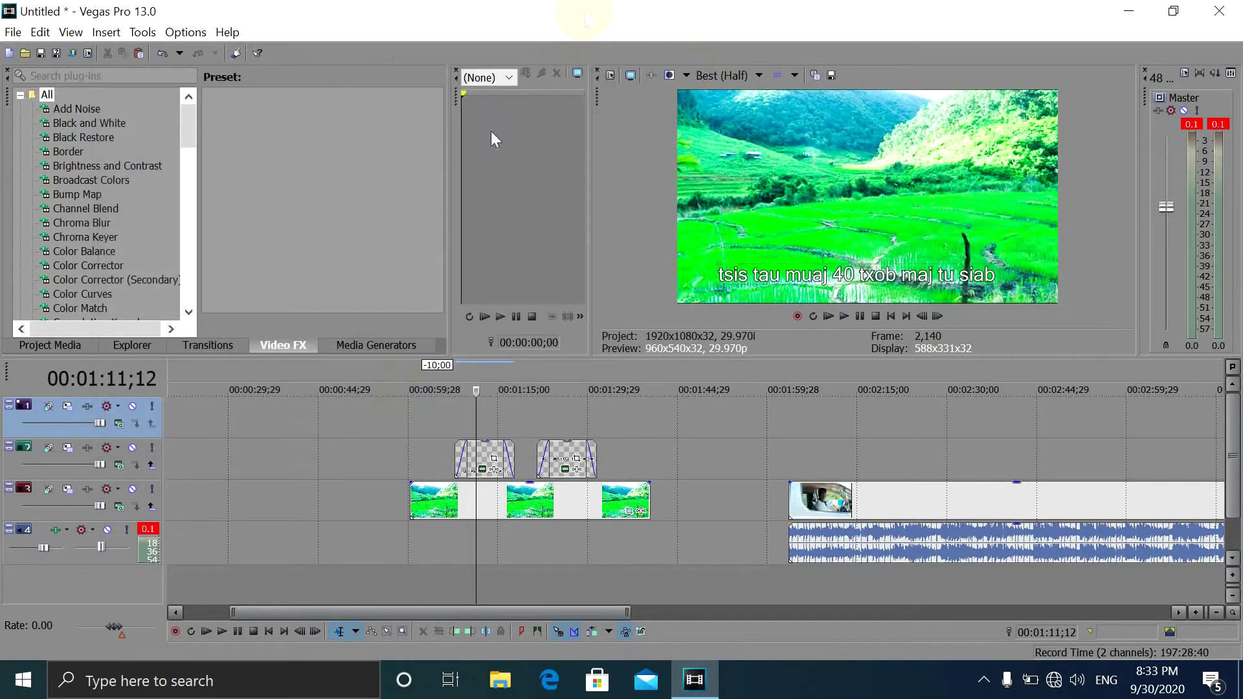
# Copy the repositioned title event and paste it onto the empty upper track at 00:01:07;24 as a new copy of the source media
pyautogui.click(467, 458)
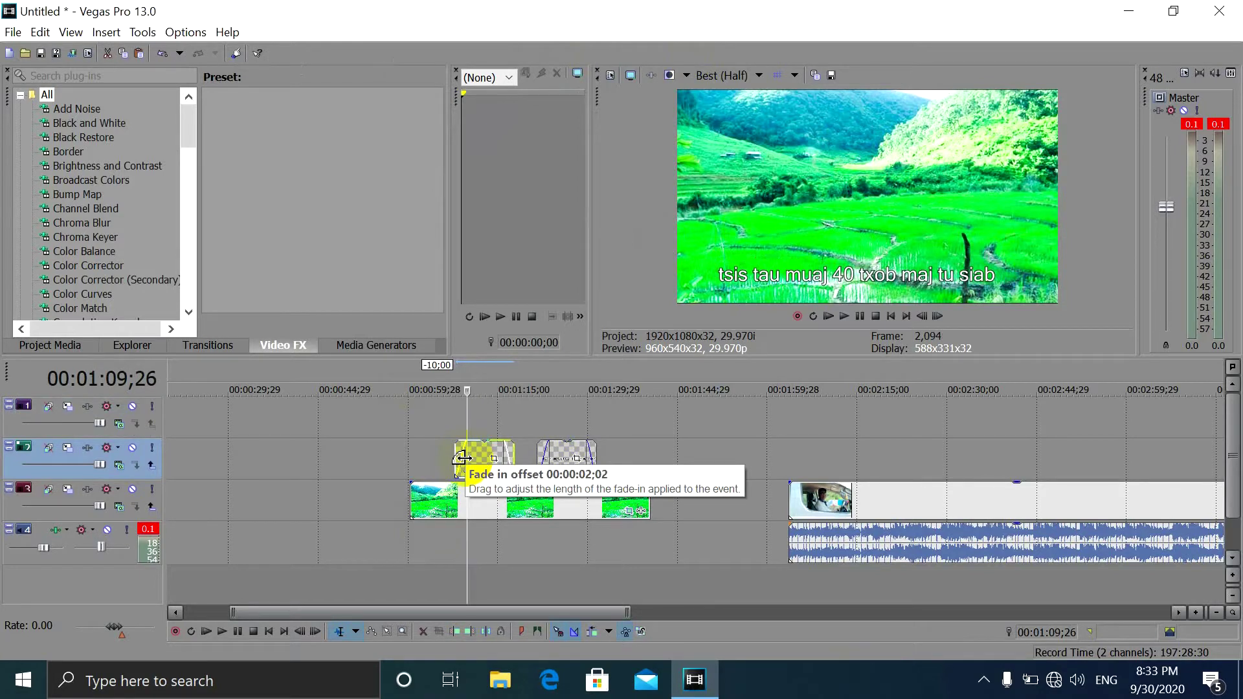
pyautogui.click(455, 424)
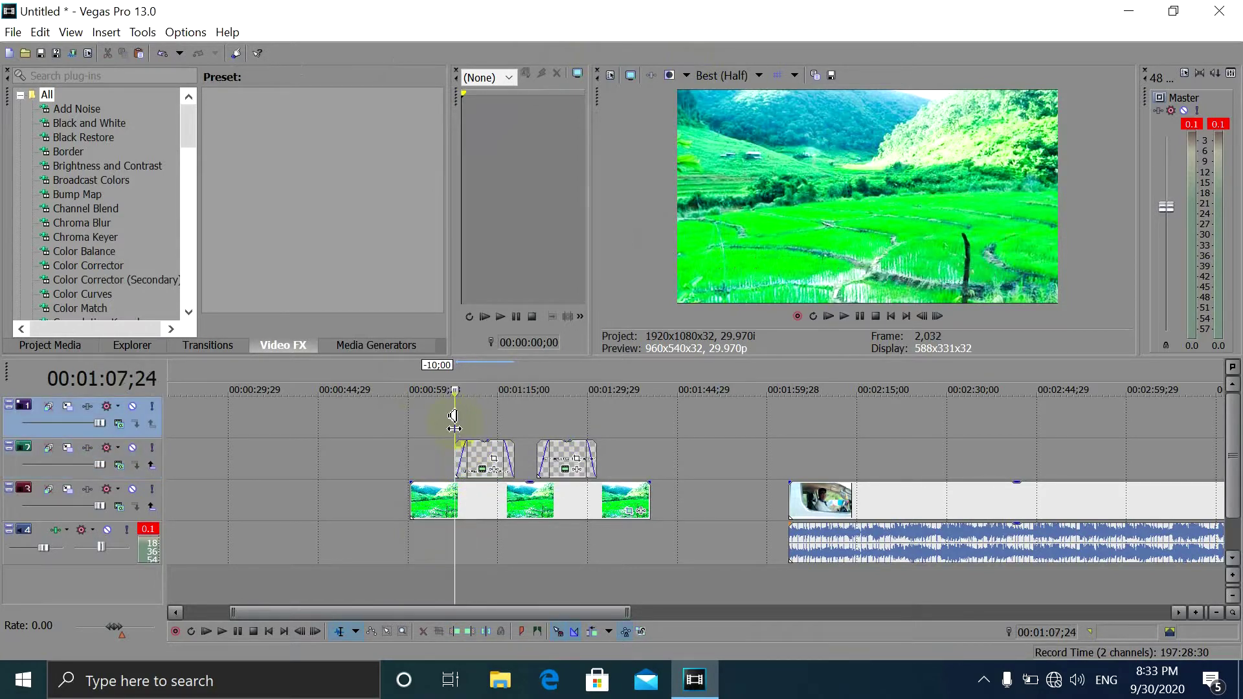
pyautogui.hotkey('ctrl', 'v')
pyautogui.click(744, 307)
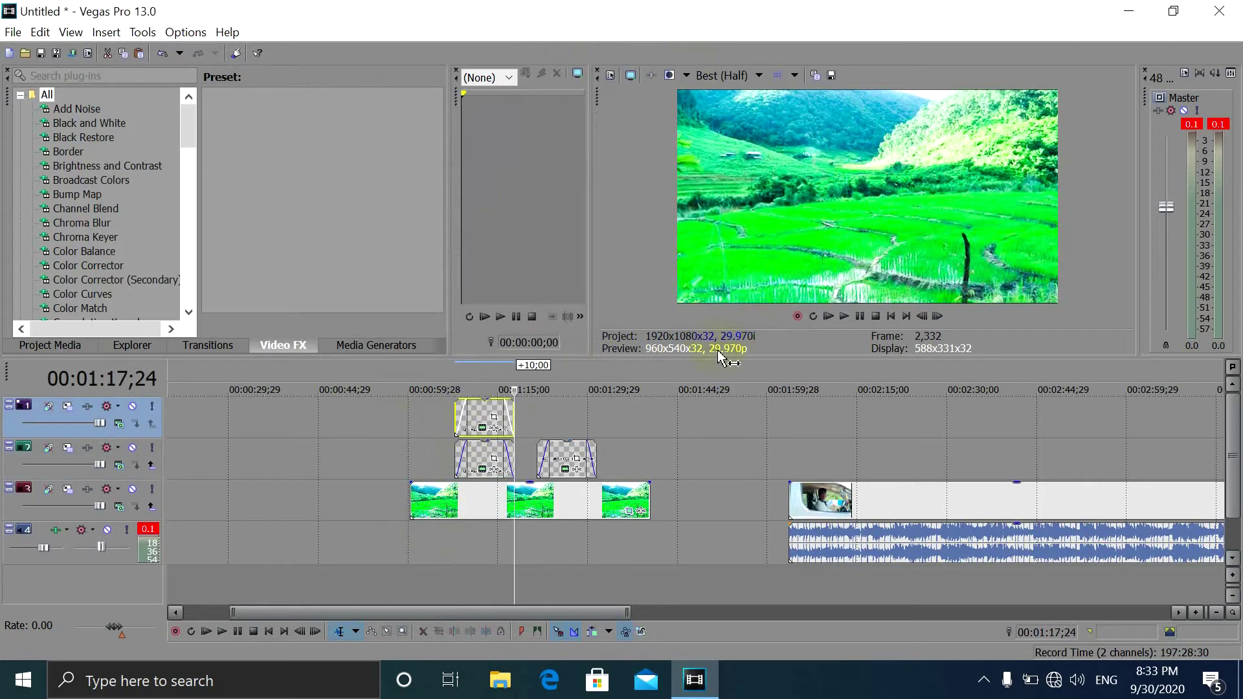
# Recolor the entire lyric text of the upper title event to magenta, 0.93, 0.04, 0.84, 1.0
pyautogui.click(478, 422)
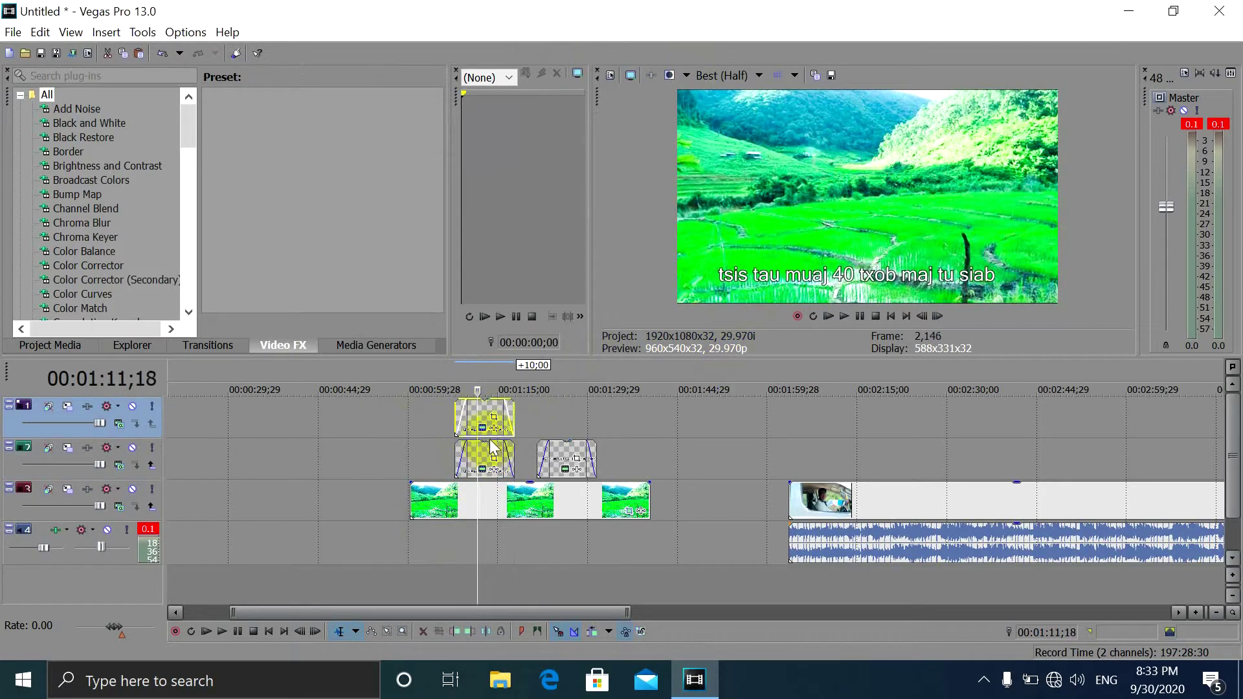
pyautogui.click(485, 429)
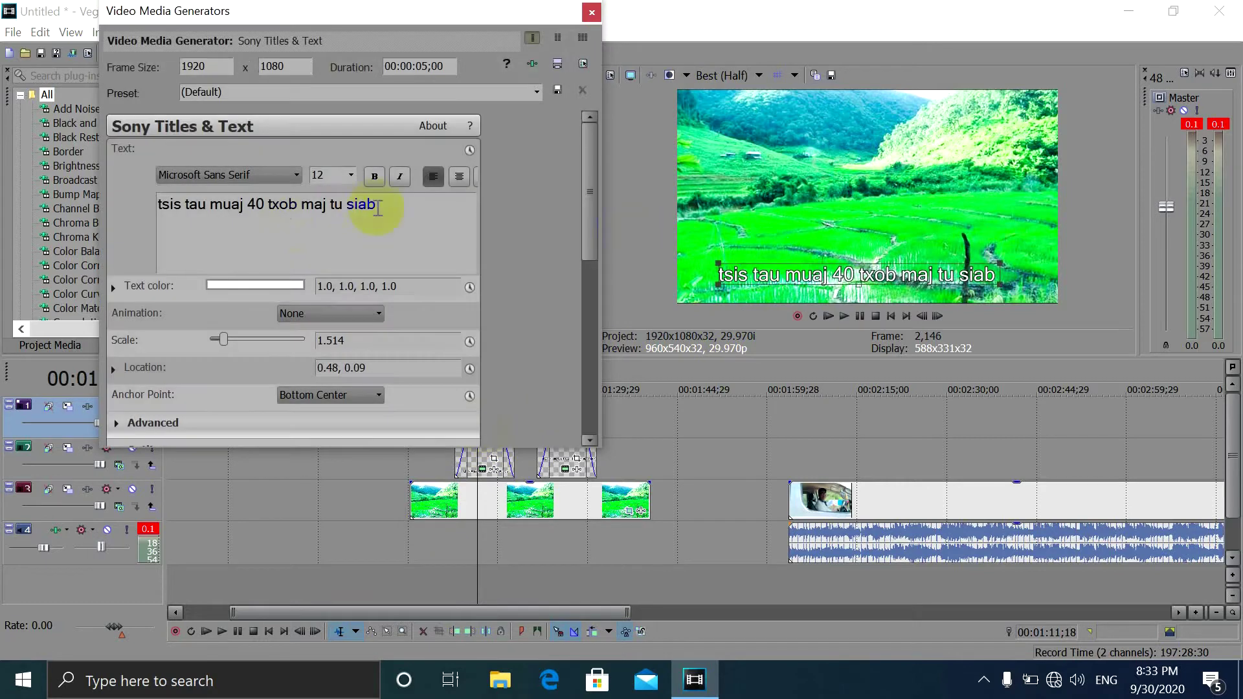
pyautogui.moveTo(250, 204); pyautogui.dragTo(271, 207)
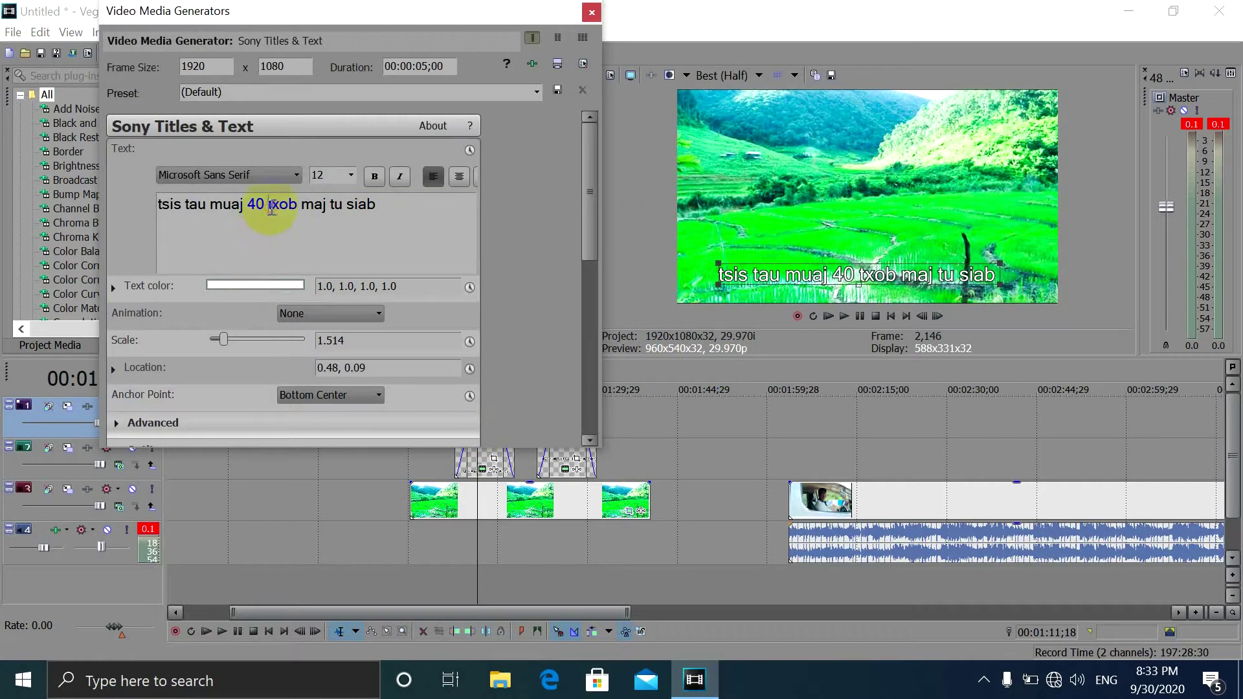
pyautogui.hotkey('ctrl', 'a')
pyautogui.moveTo(405, 205); pyautogui.dragTo(165, 210)
pyautogui.moveTo(388, 206); pyautogui.dragTo(166, 204)
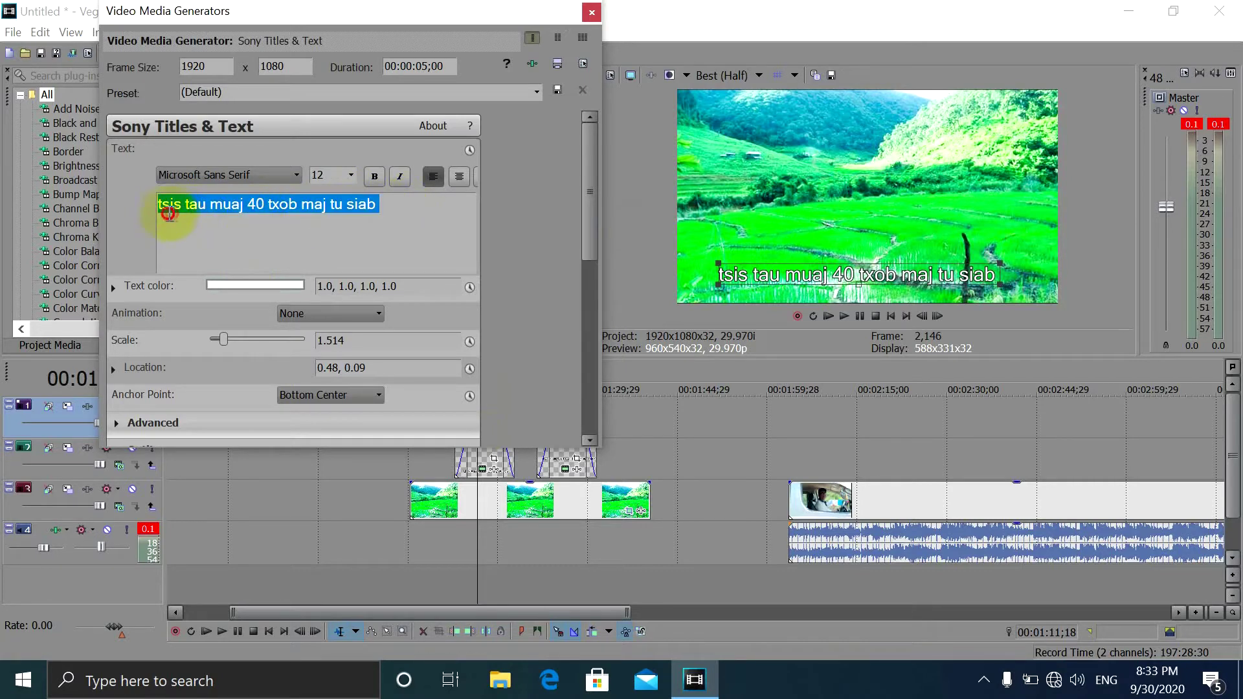
pyautogui.click(246, 286)
pyautogui.moveTo(263, 386); pyautogui.dragTo(263, 425)
pyautogui.click(122, 325)
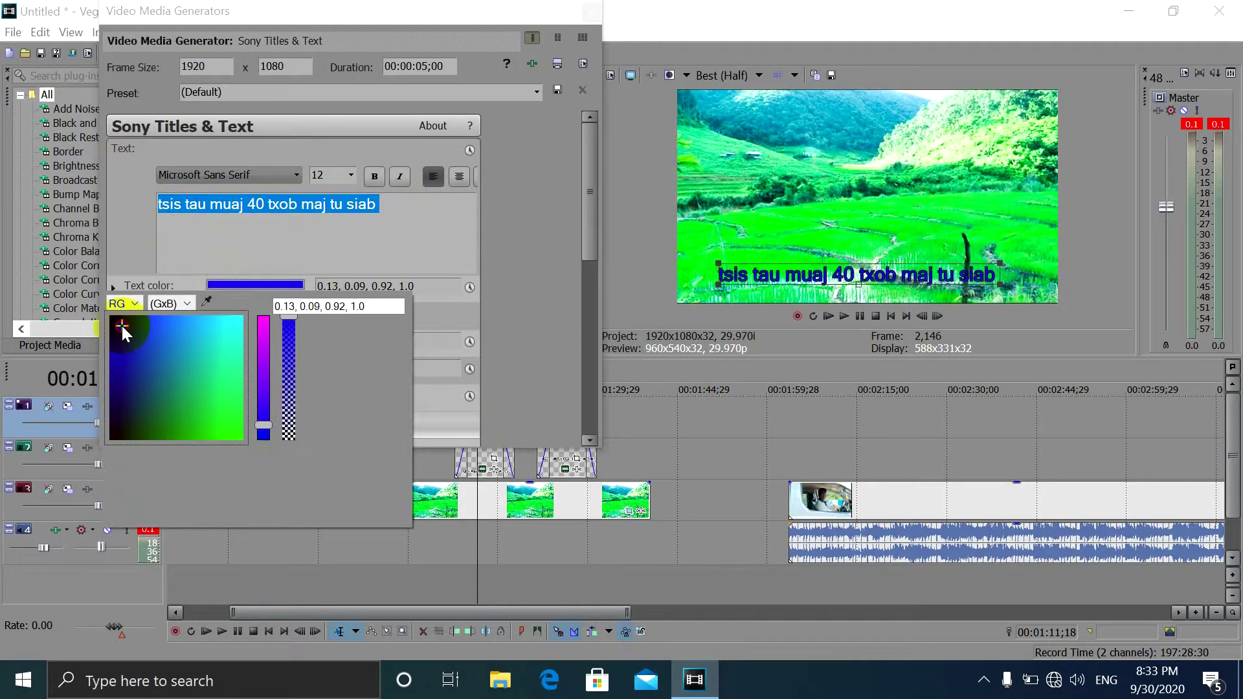
pyautogui.moveTo(255, 401); pyautogui.dragTo(263, 322)
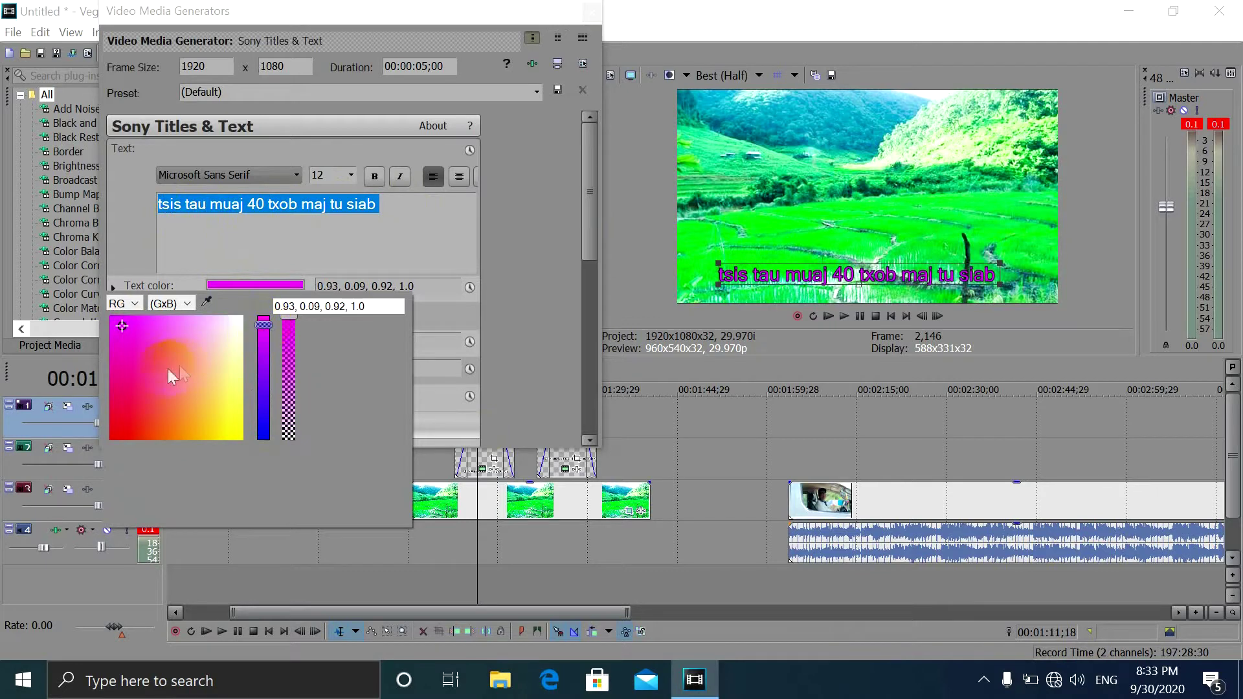
pyautogui.click(116, 331)
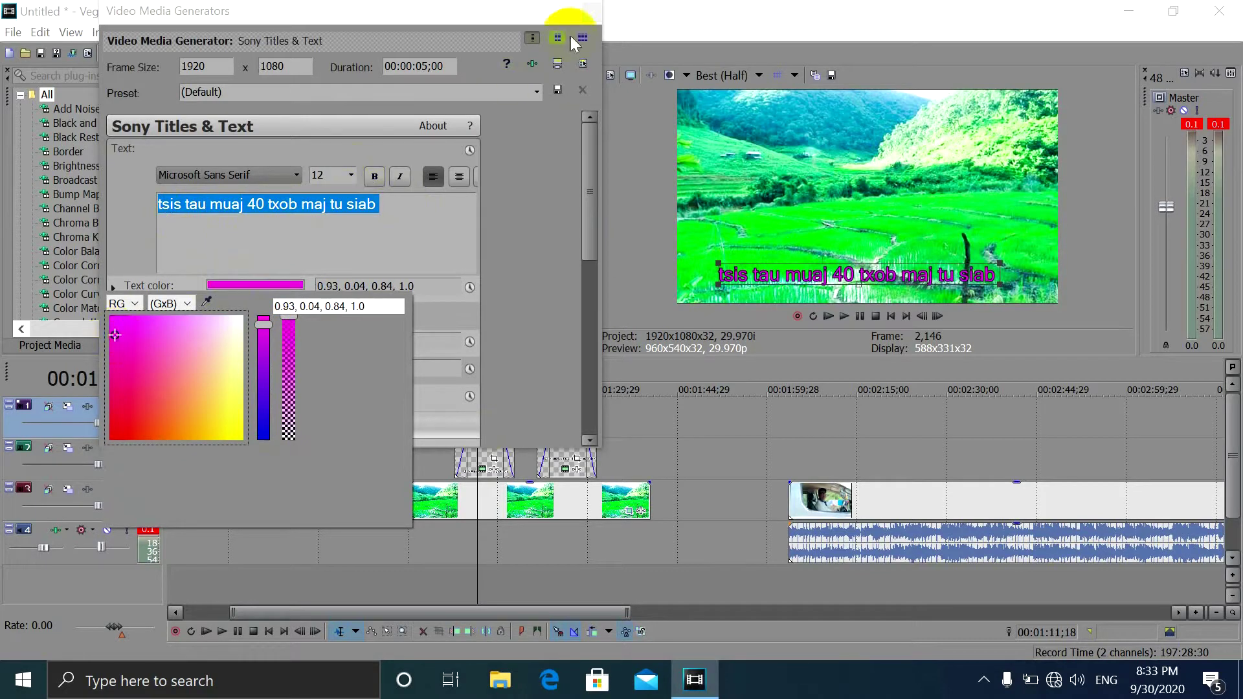
pyautogui.click(549, 222)
pyautogui.click(592, 12)
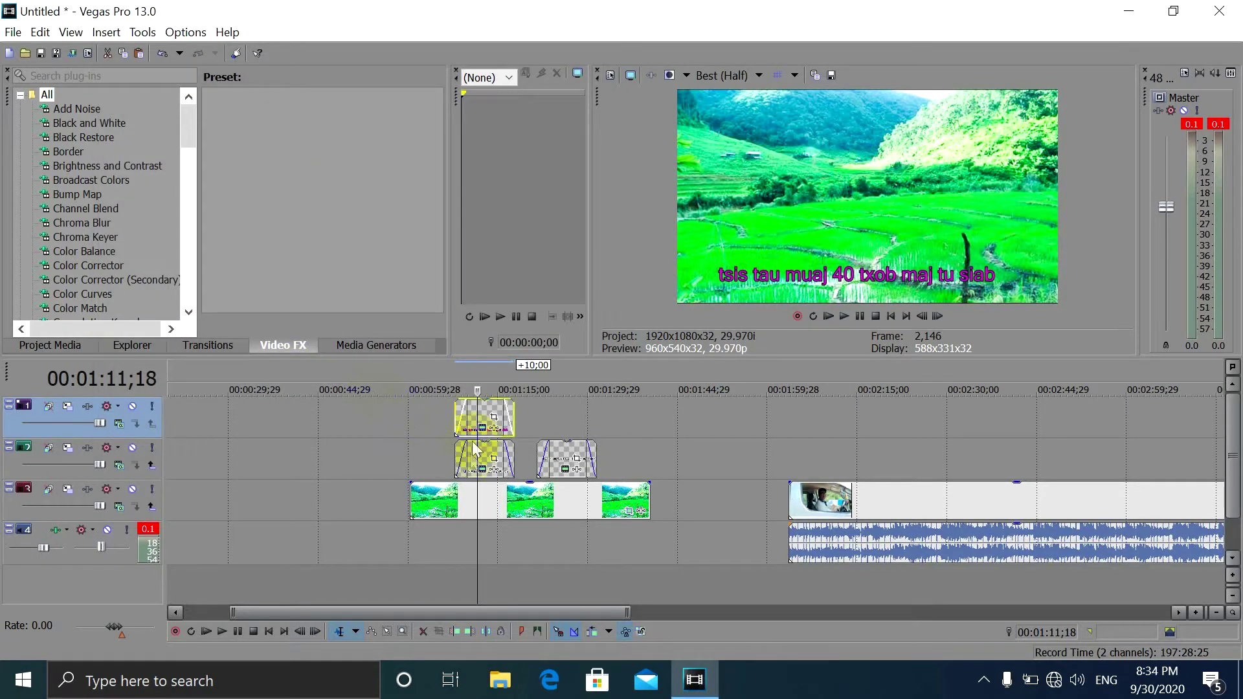
# Preview the recolored title from 00:01:07;24 through the end of the event
pyautogui.click(455, 418)
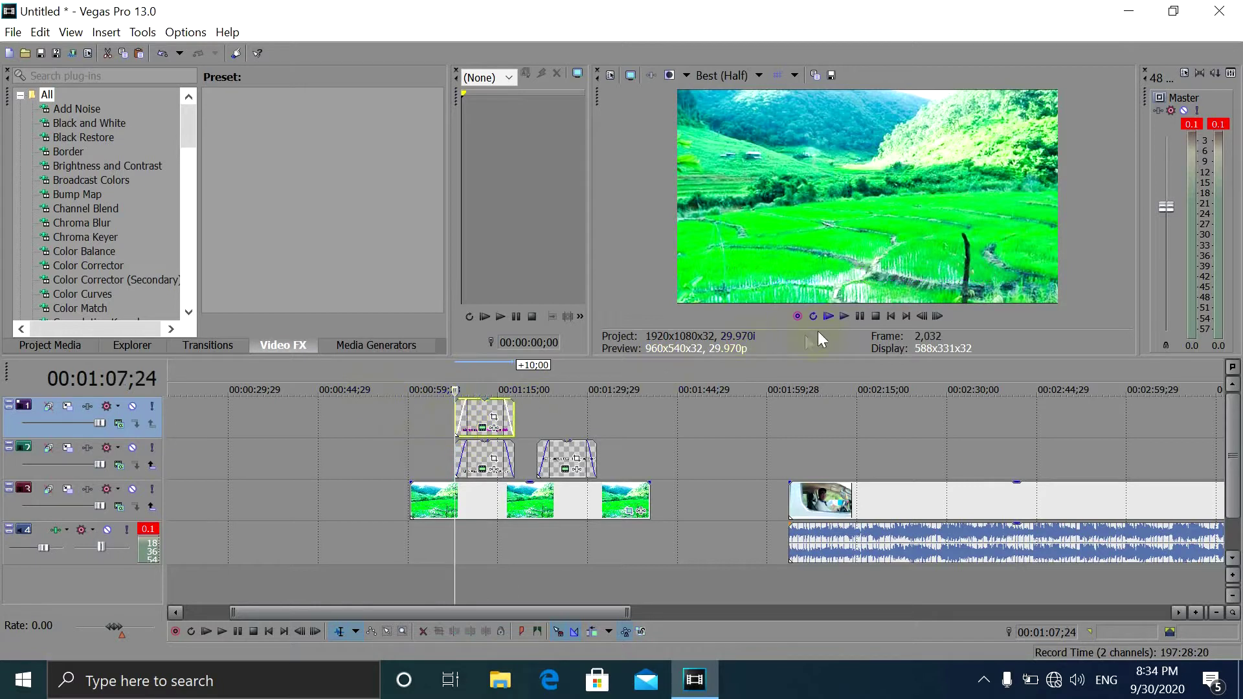
pyautogui.click(845, 317)
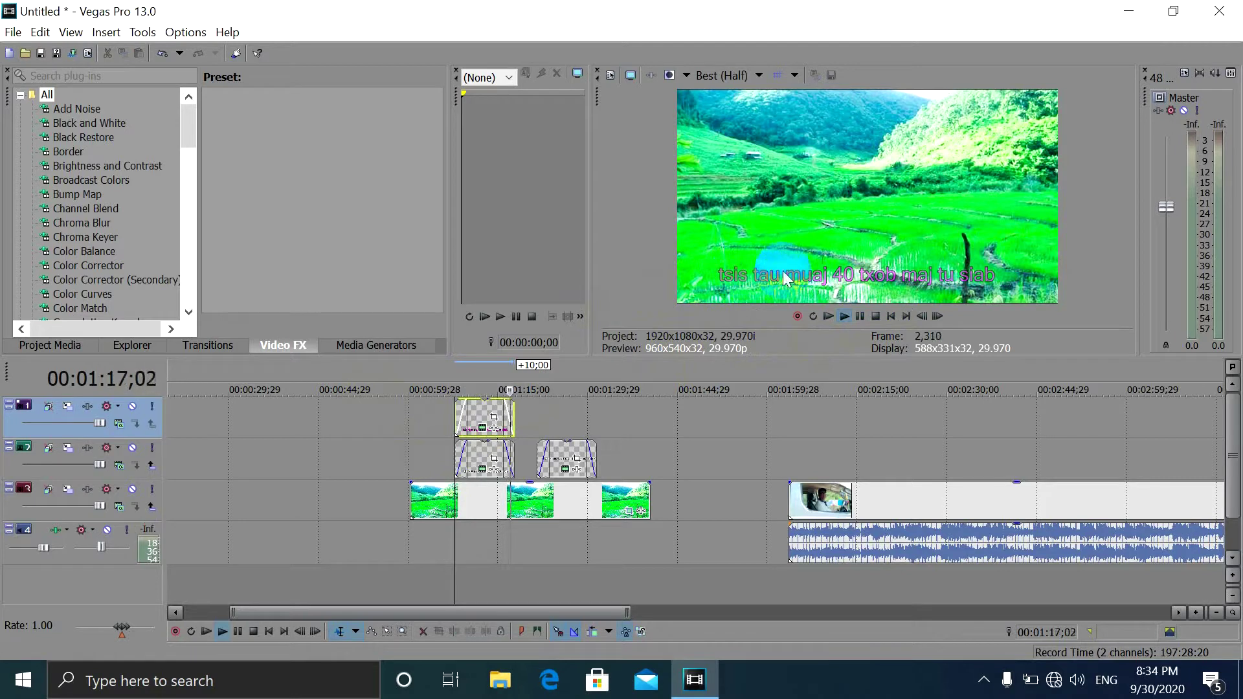
pyautogui.click(861, 317)
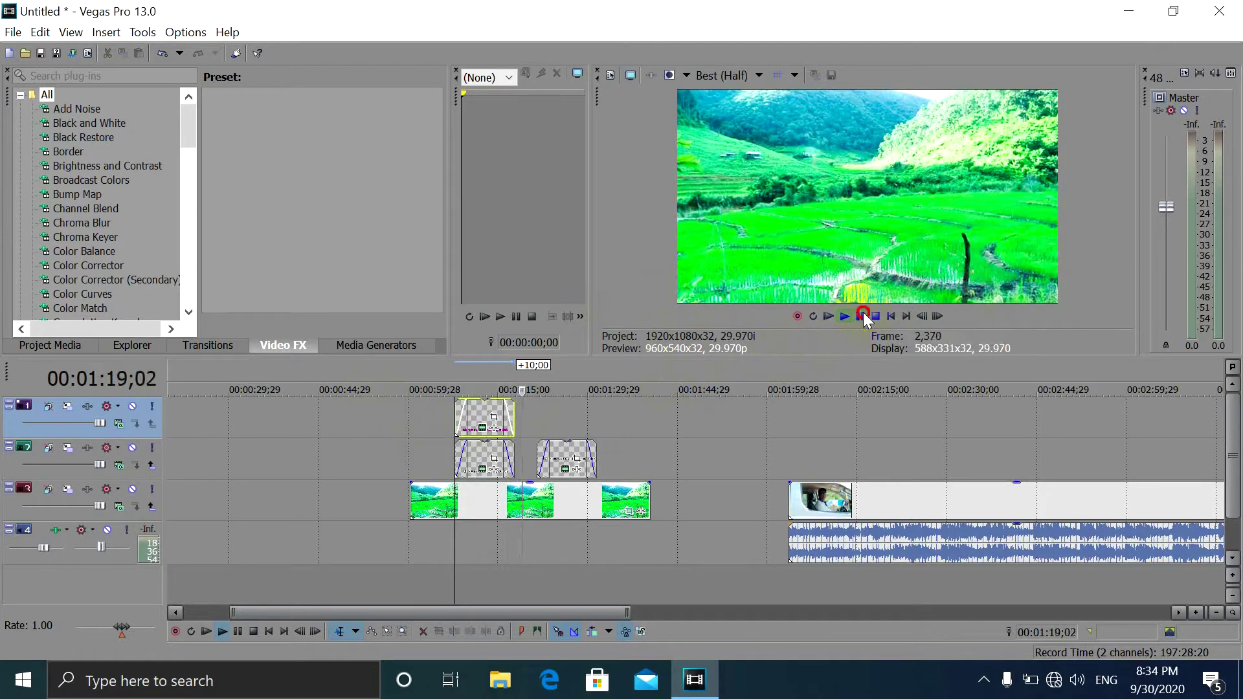
pyautogui.click(471, 421)
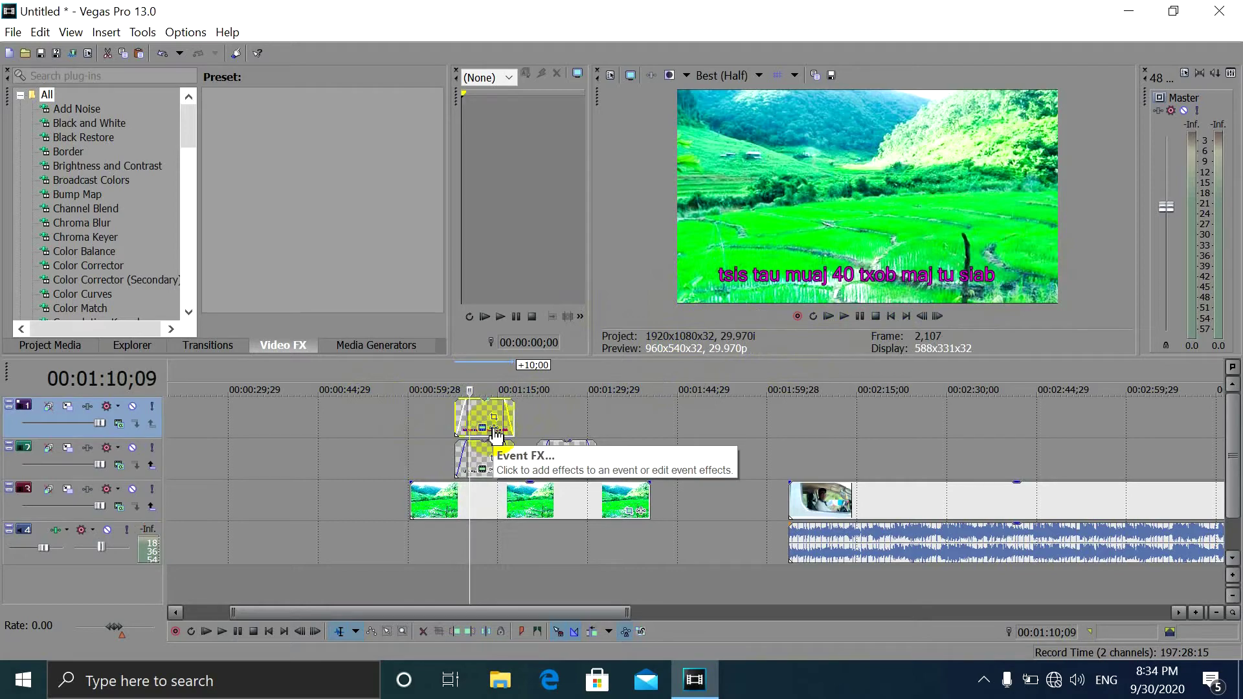
pyautogui.click(494, 429)
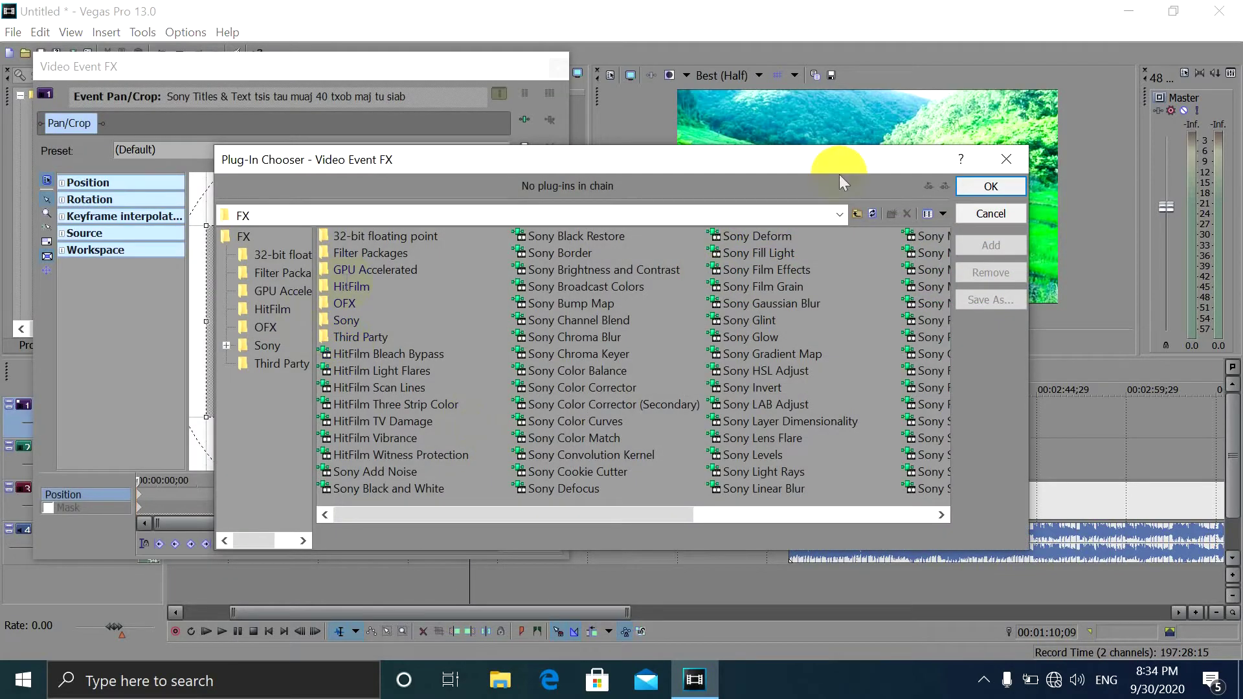
pyautogui.click(999, 161)
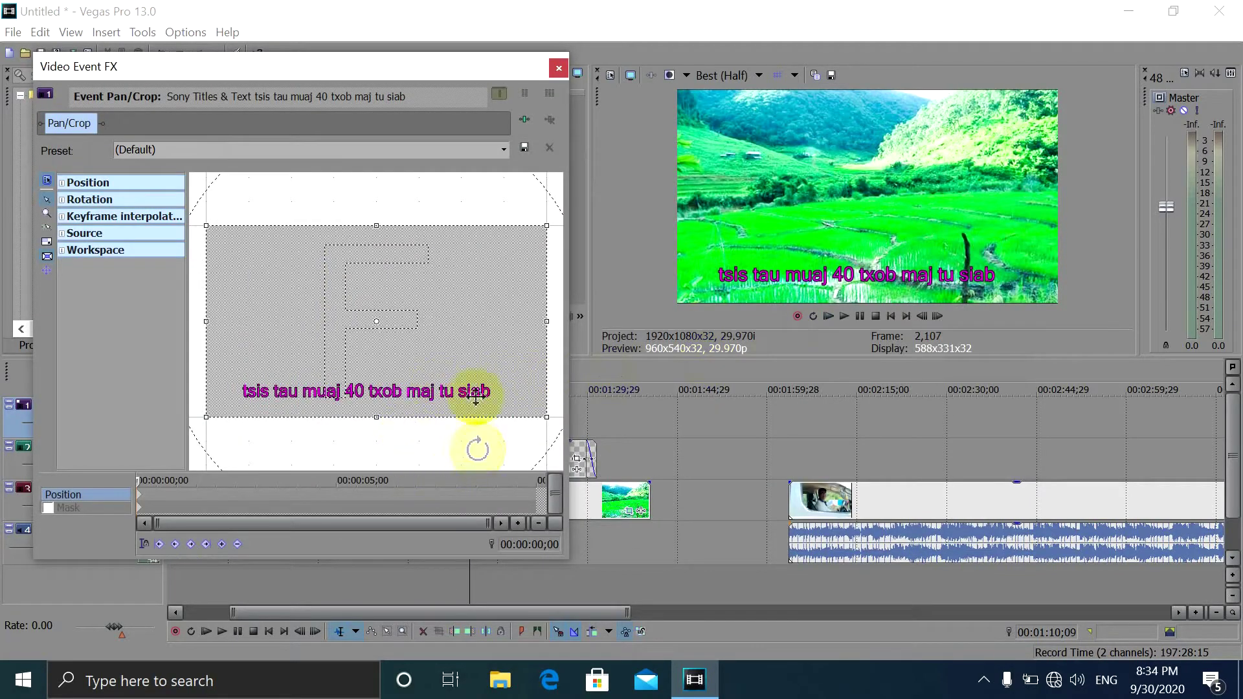
pyautogui.click(558, 66)
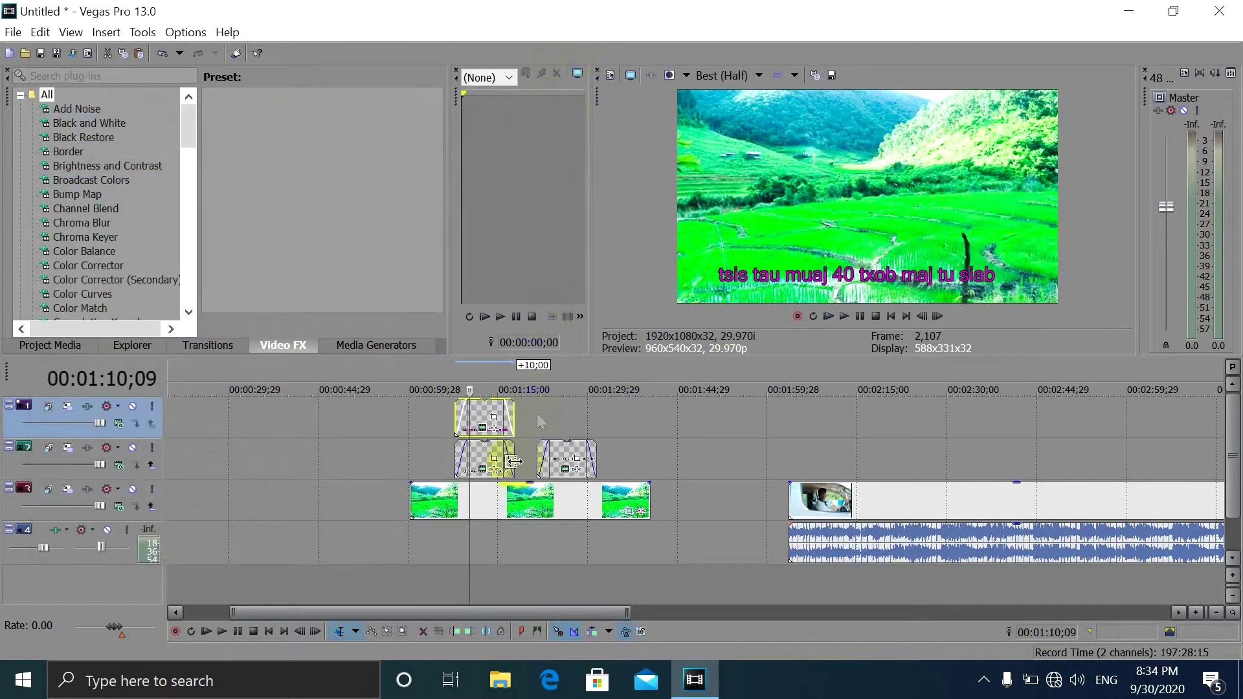
# Open Event Pan/Crop for the upper title and set both Maintain aspect ratio and Stretch to fill frame to No
pyautogui.click(494, 421)
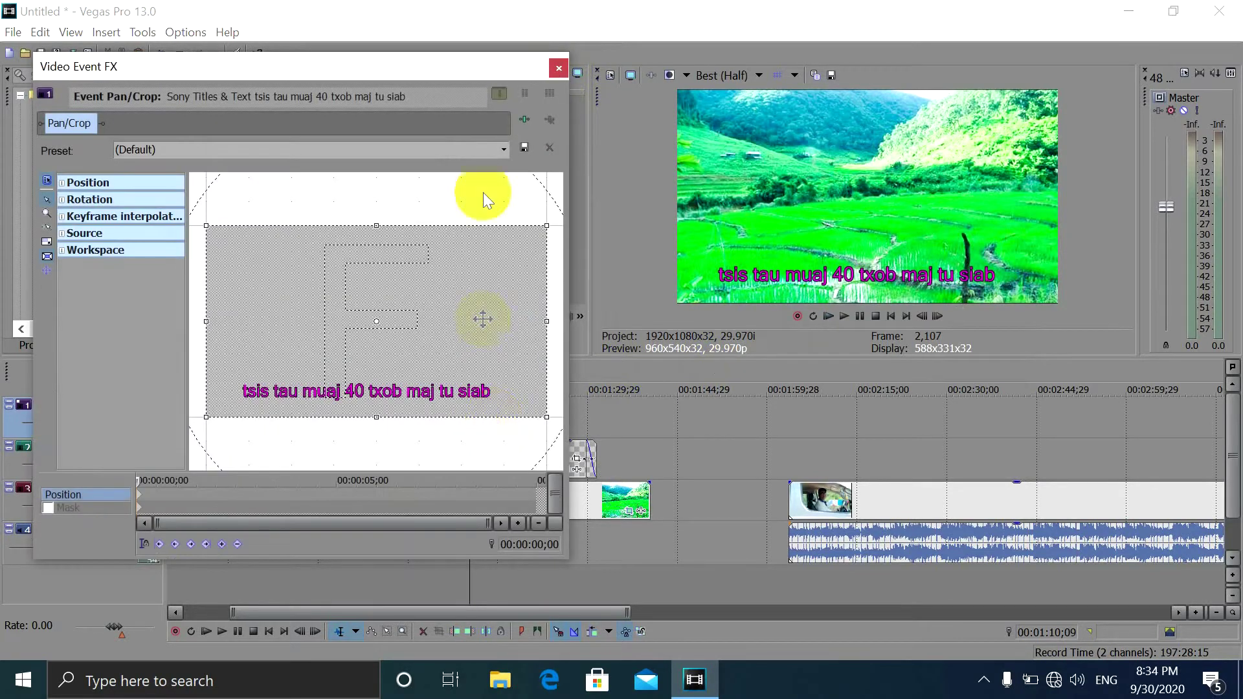
pyautogui.click(558, 67)
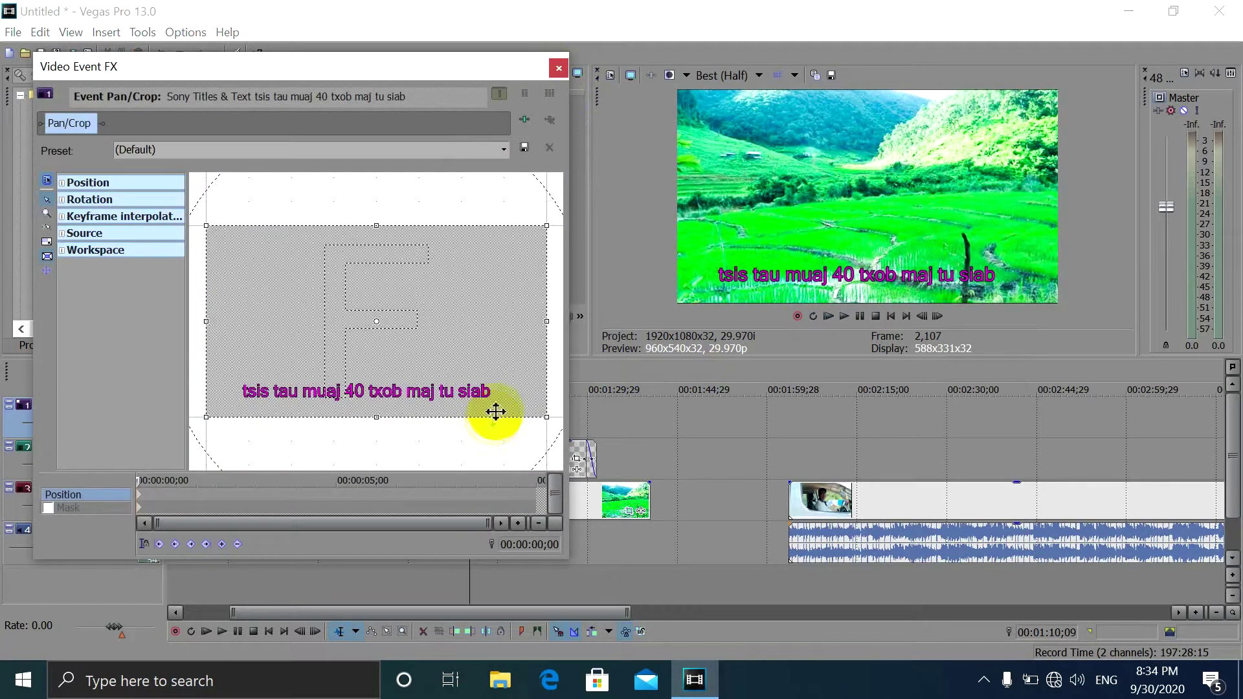
pyautogui.click(45, 180)
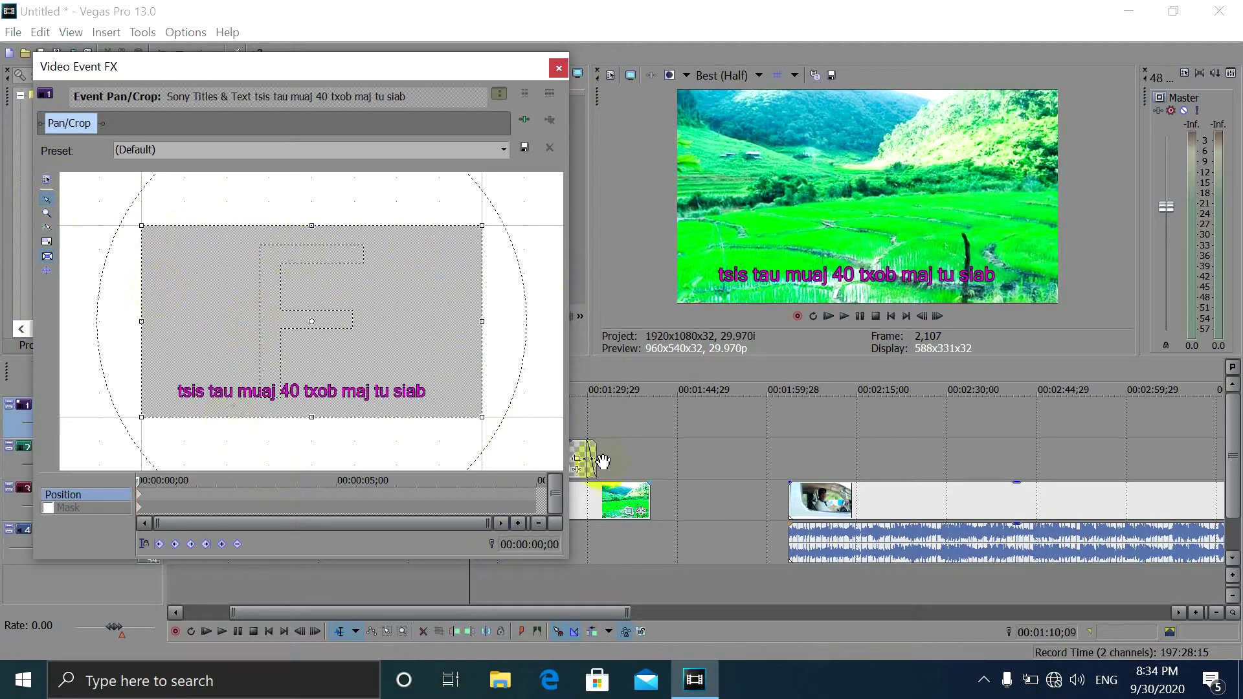
pyautogui.click(46, 181)
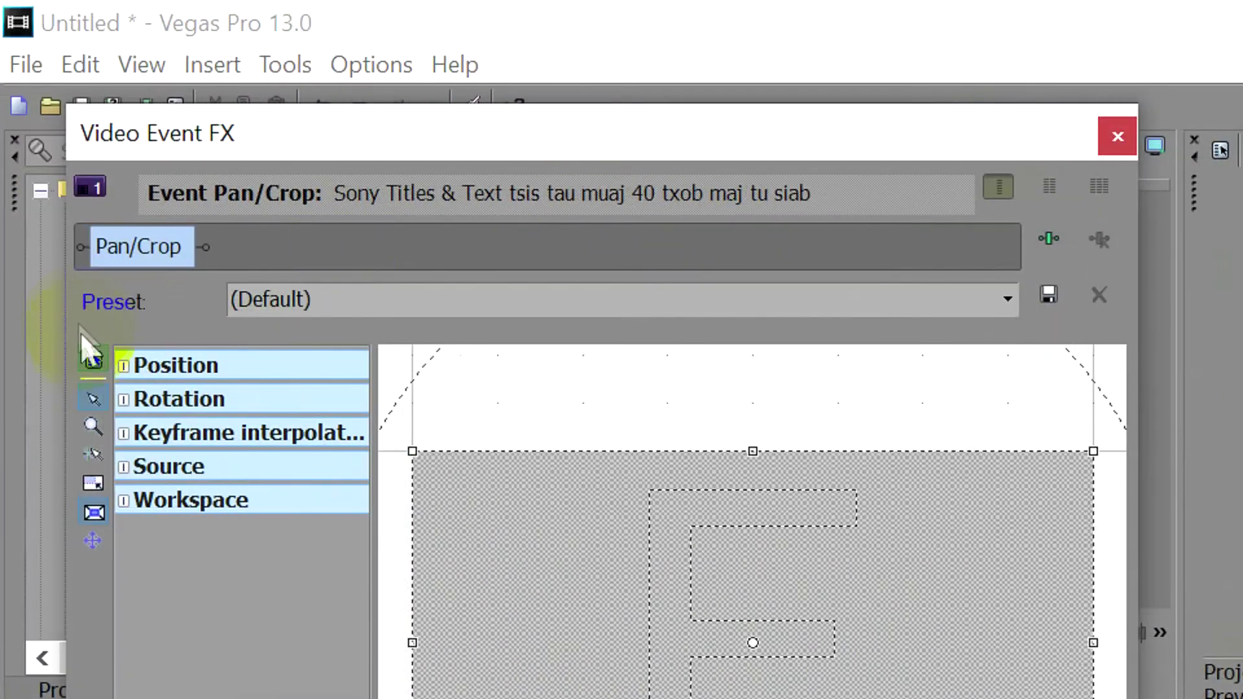
pyautogui.click(89, 355)
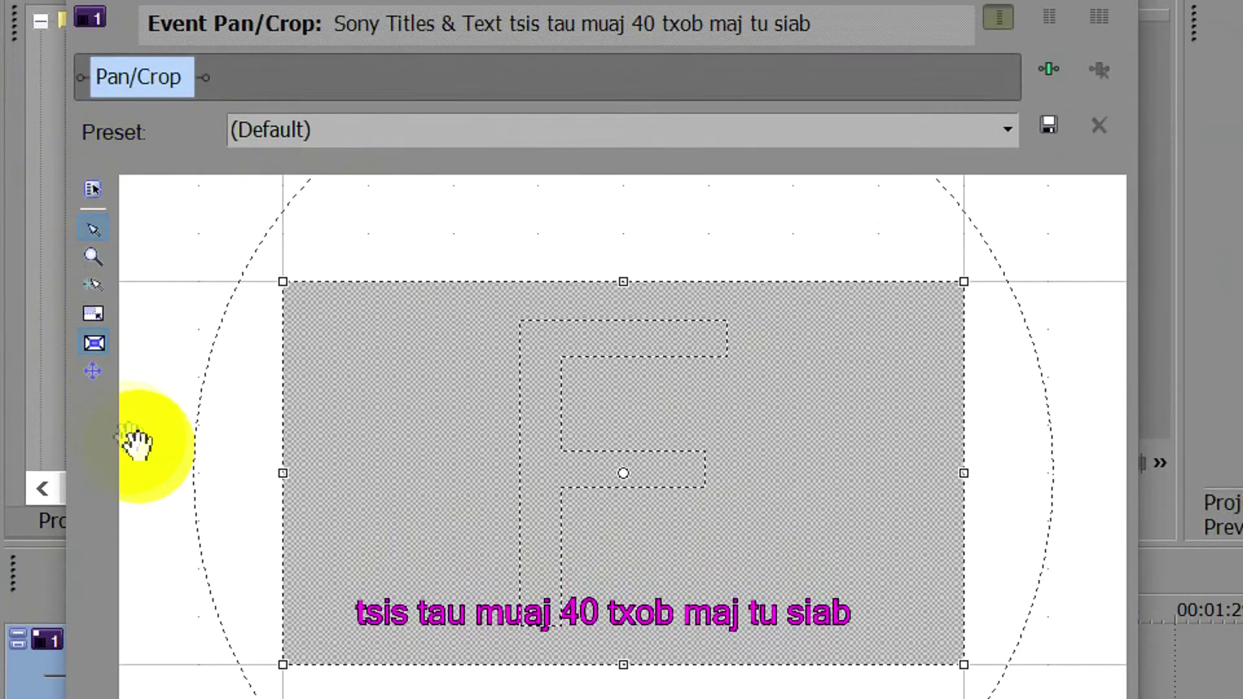
pyautogui.click(93, 189)
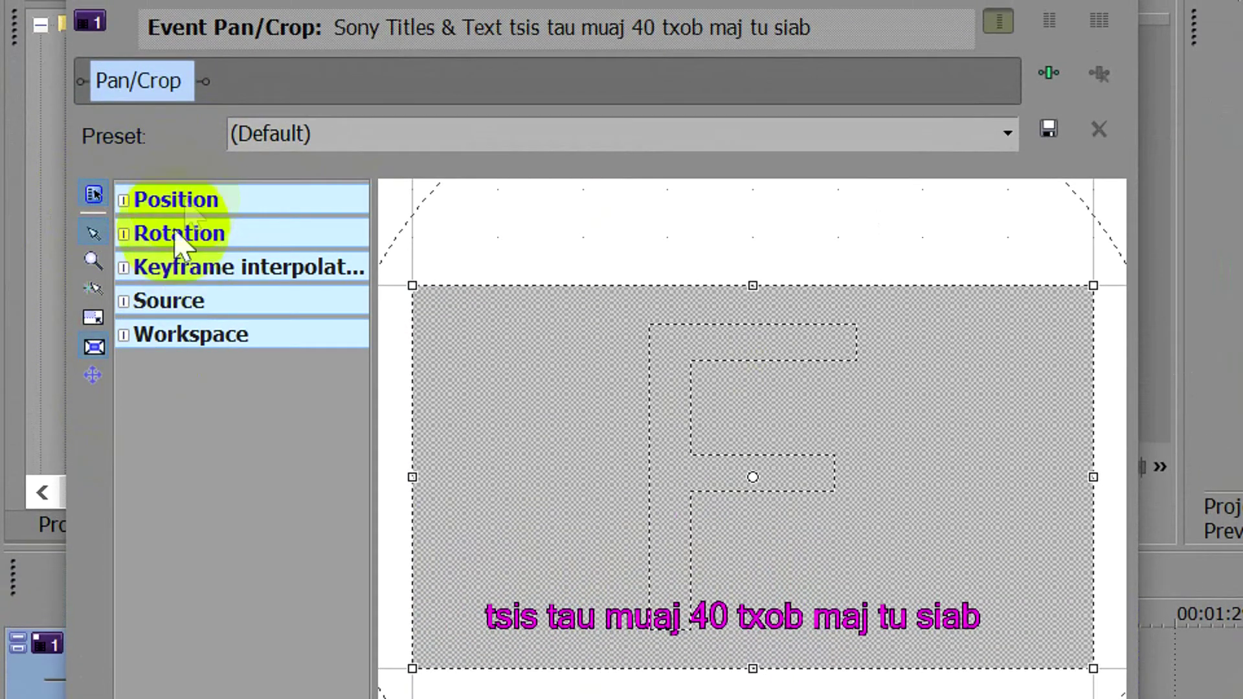
pyautogui.click(124, 301)
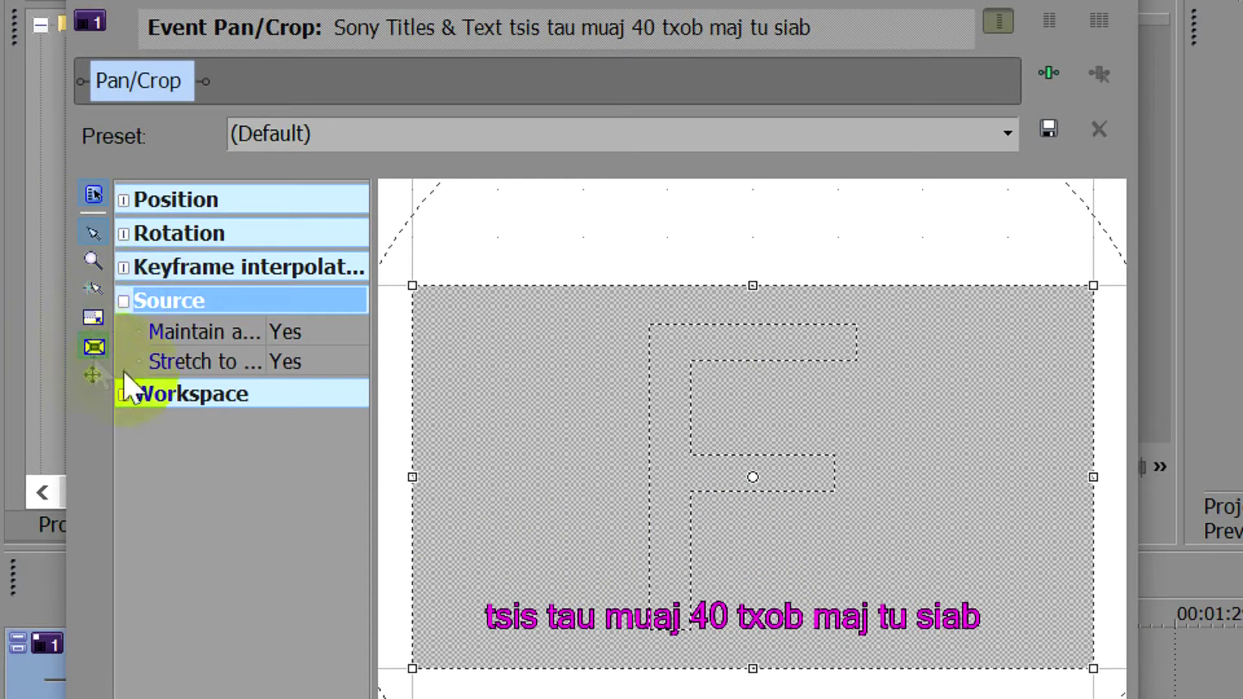
pyautogui.click(279, 332)
pyautogui.click(298, 382)
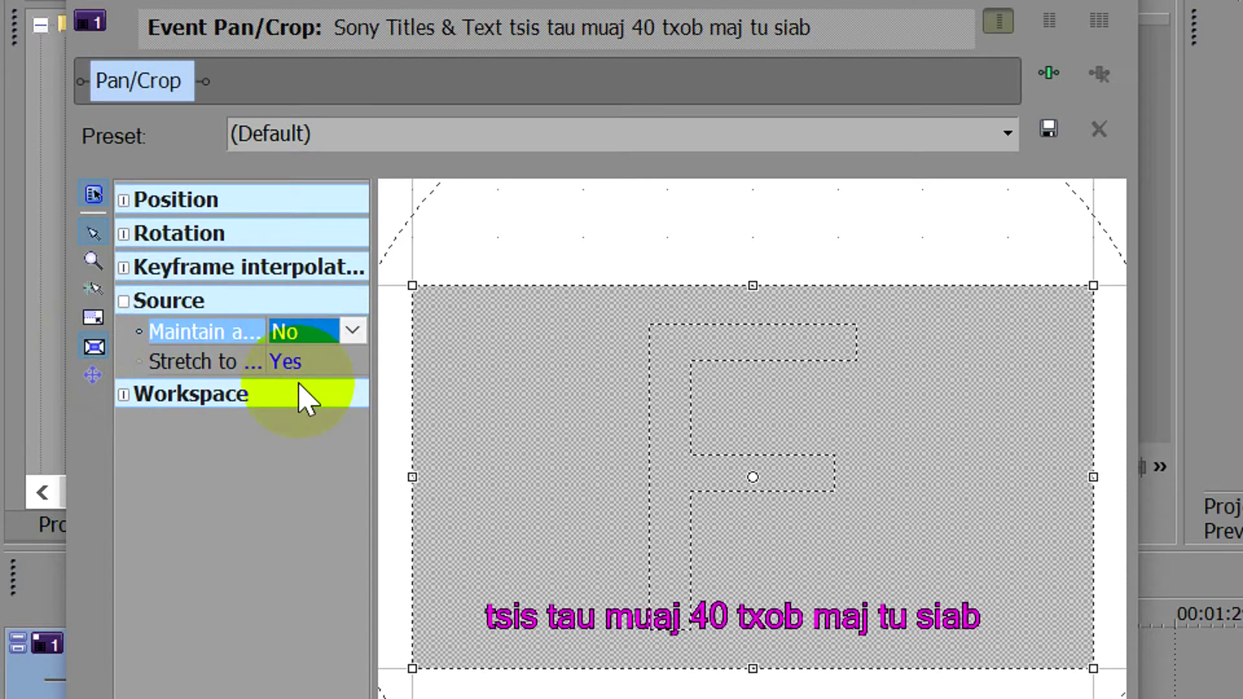
pyautogui.click(290, 364)
pyautogui.click(288, 408)
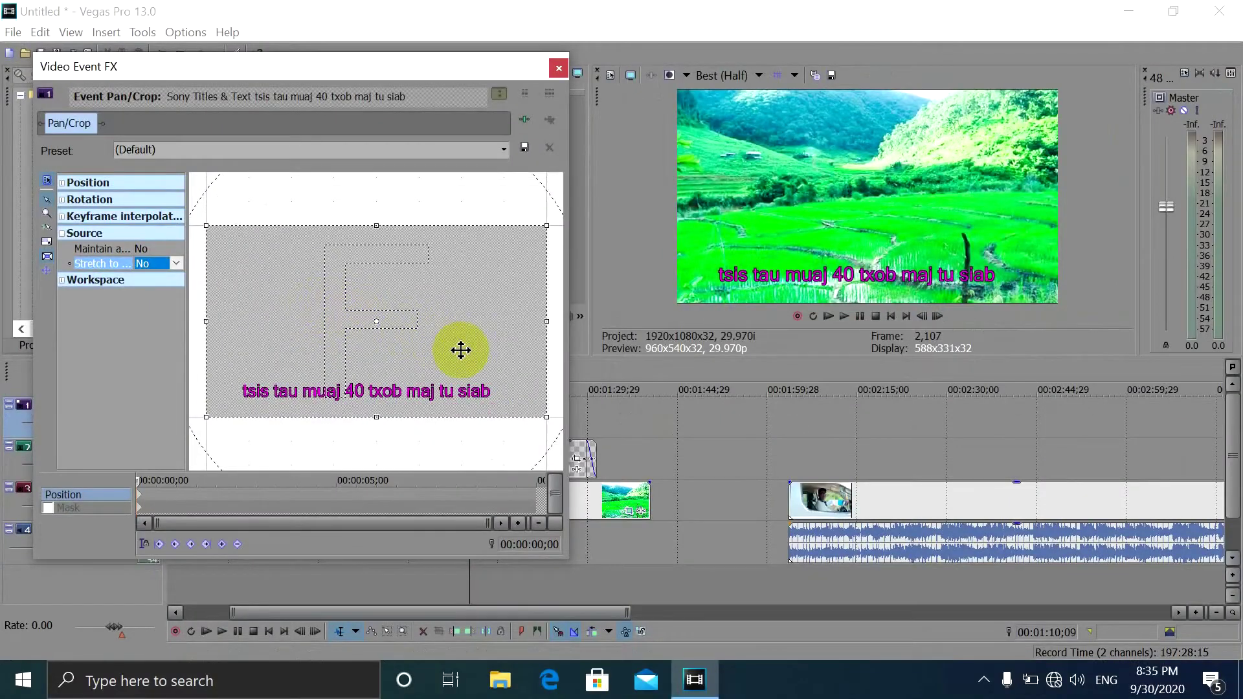
# Set crop movement to Move Freely (X or Y) and shift the crop frame left to just before the lyric's first word at 00:00:00;00
pyautogui.click(461, 351)
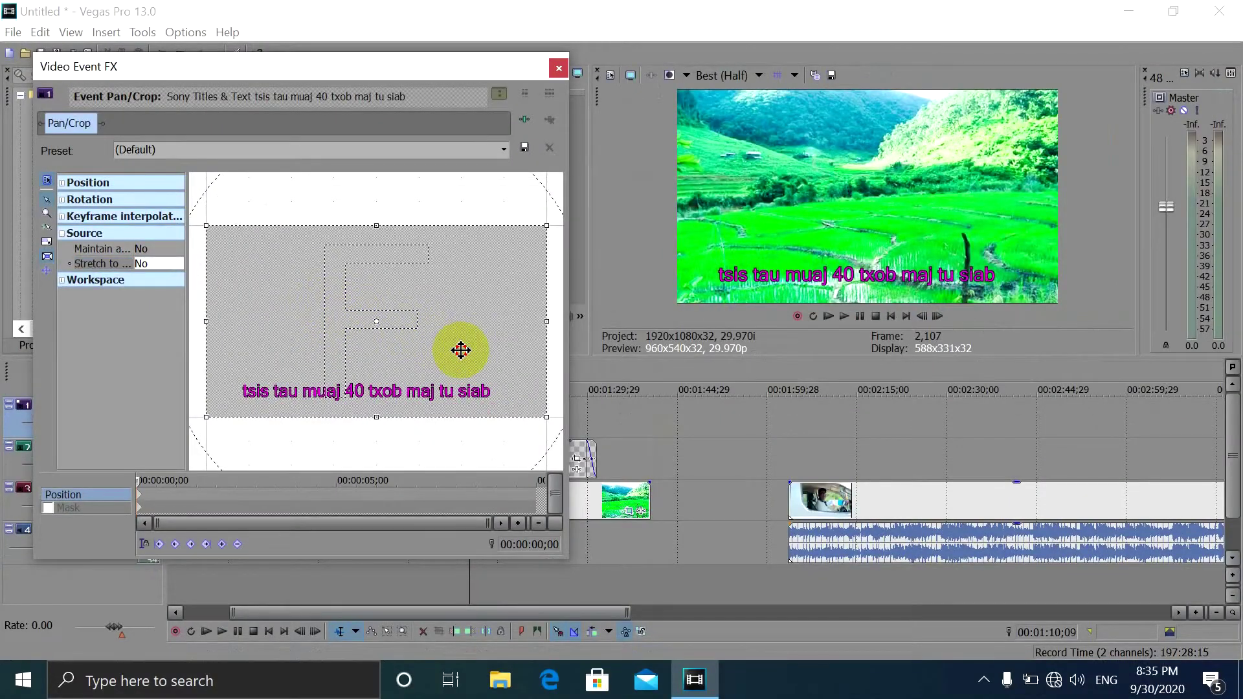
pyautogui.moveTo(461, 351); pyautogui.dragTo(433, 350)
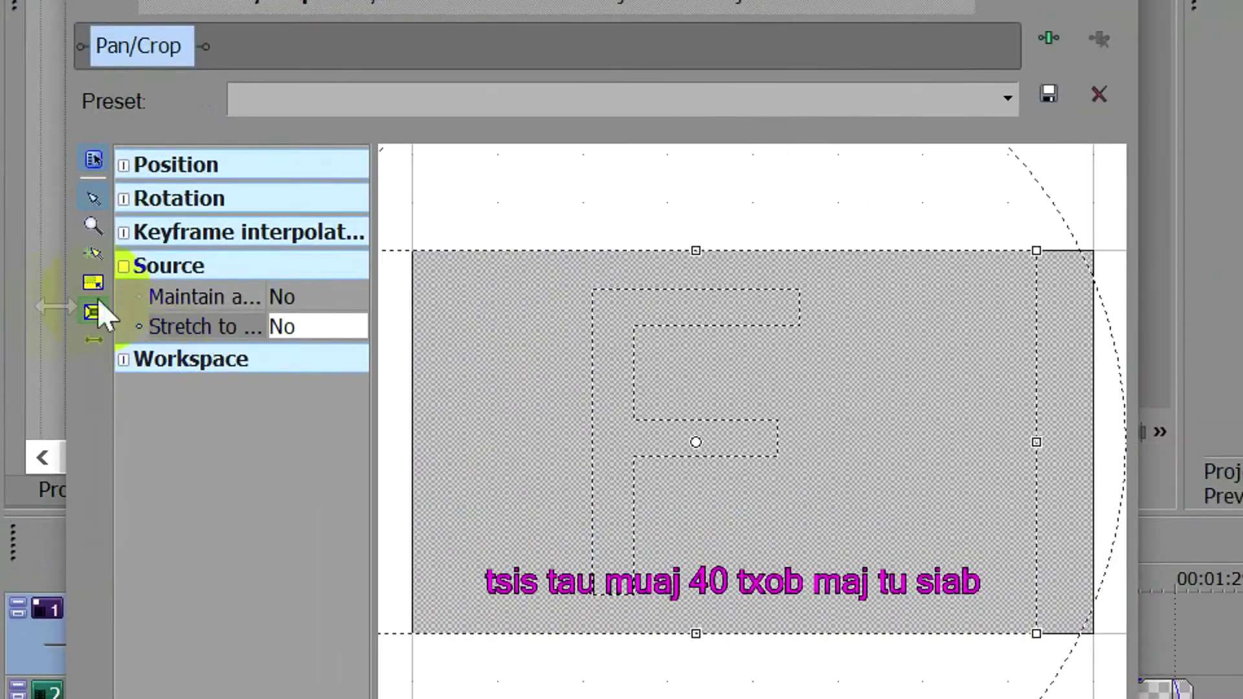
pyautogui.click(94, 338)
pyautogui.click(93, 341)
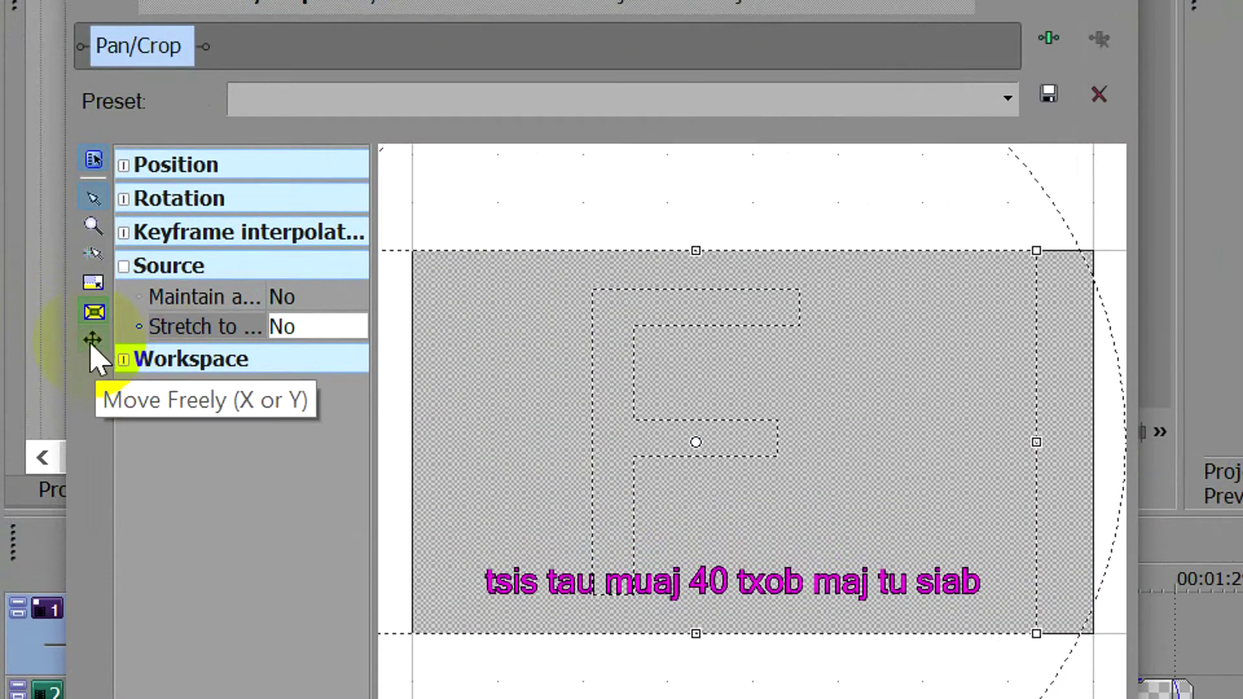
pyautogui.click(94, 341)
pyautogui.click(93, 340)
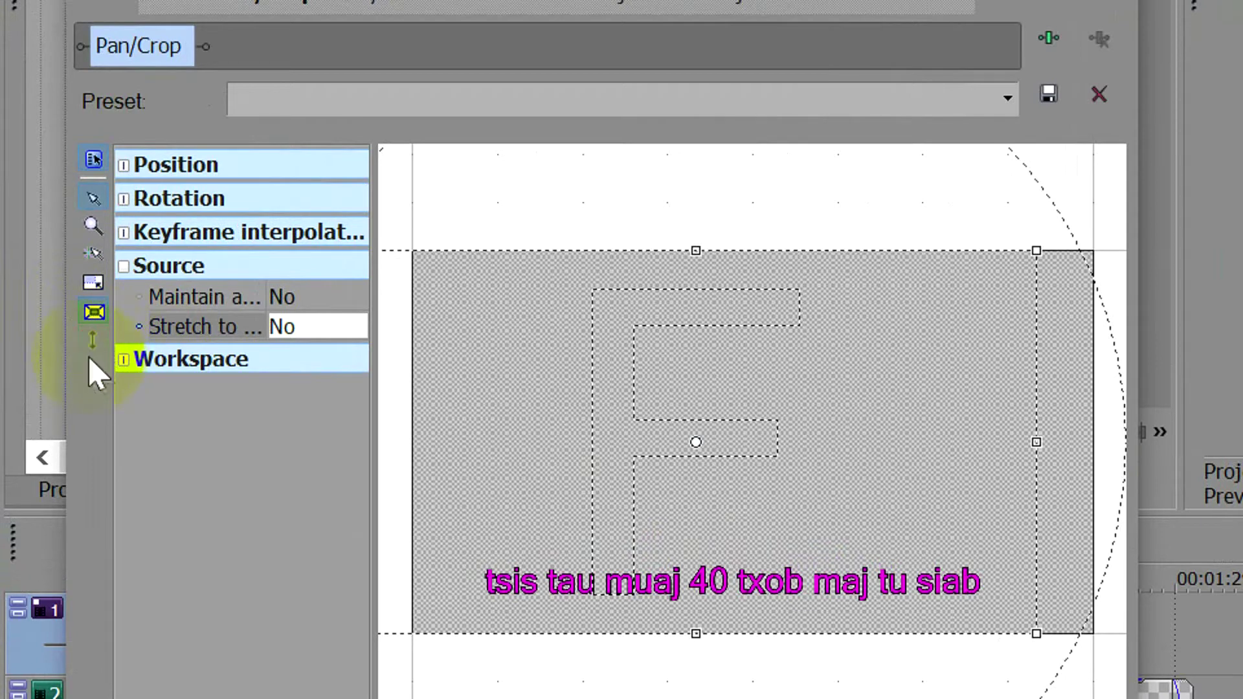
pyautogui.click(94, 340)
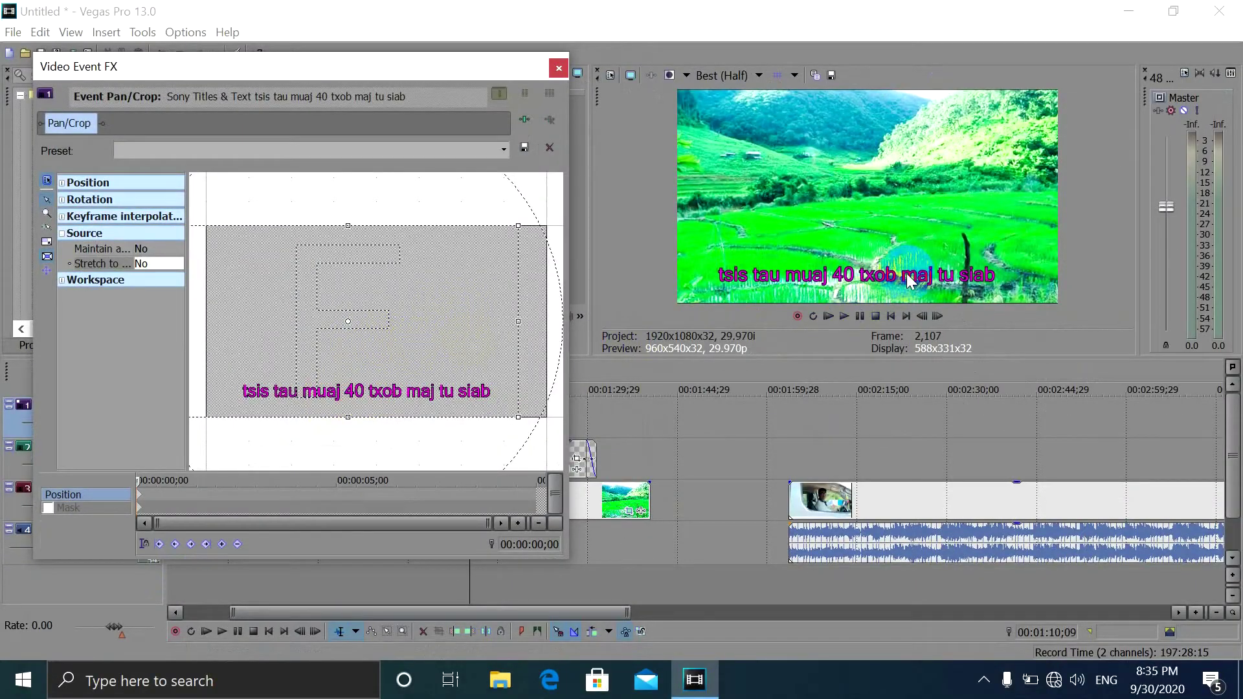
pyautogui.moveTo(431, 358); pyautogui.dragTo(150, 347)
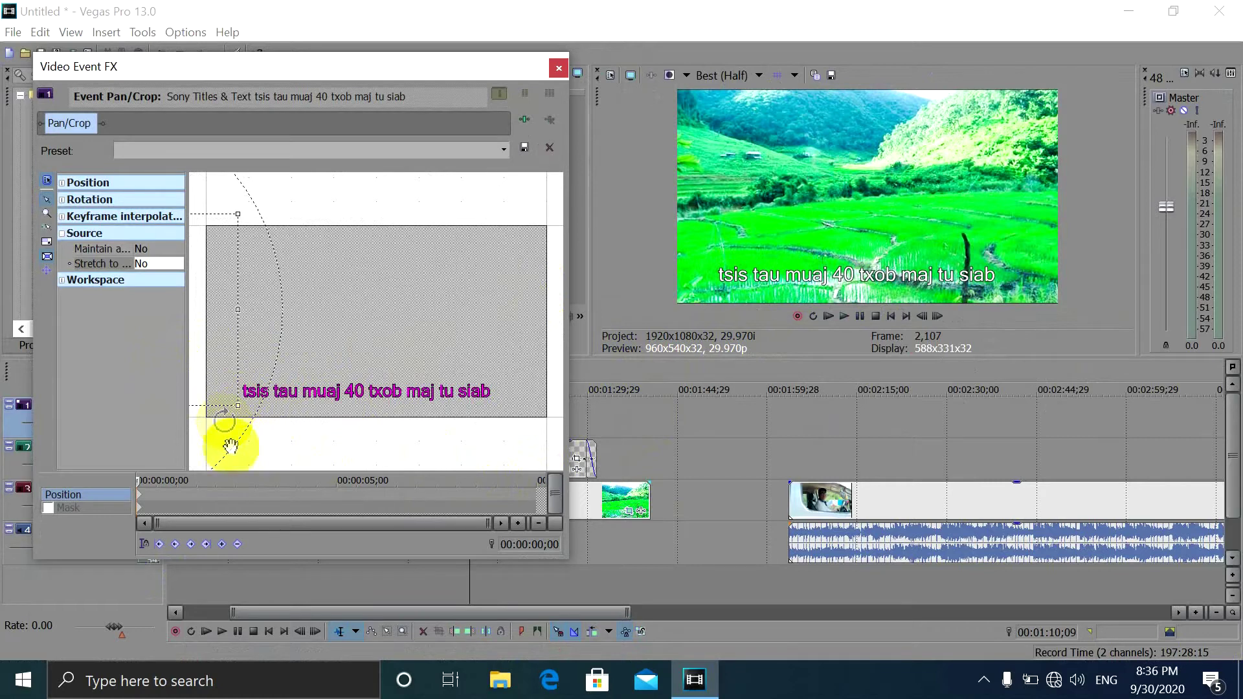
pyautogui.moveTo(135, 483)
pyautogui.mouseDown()
pyautogui.moveTo(164, 483)
pyautogui.moveTo(132, 482)
pyautogui.mouseUp()
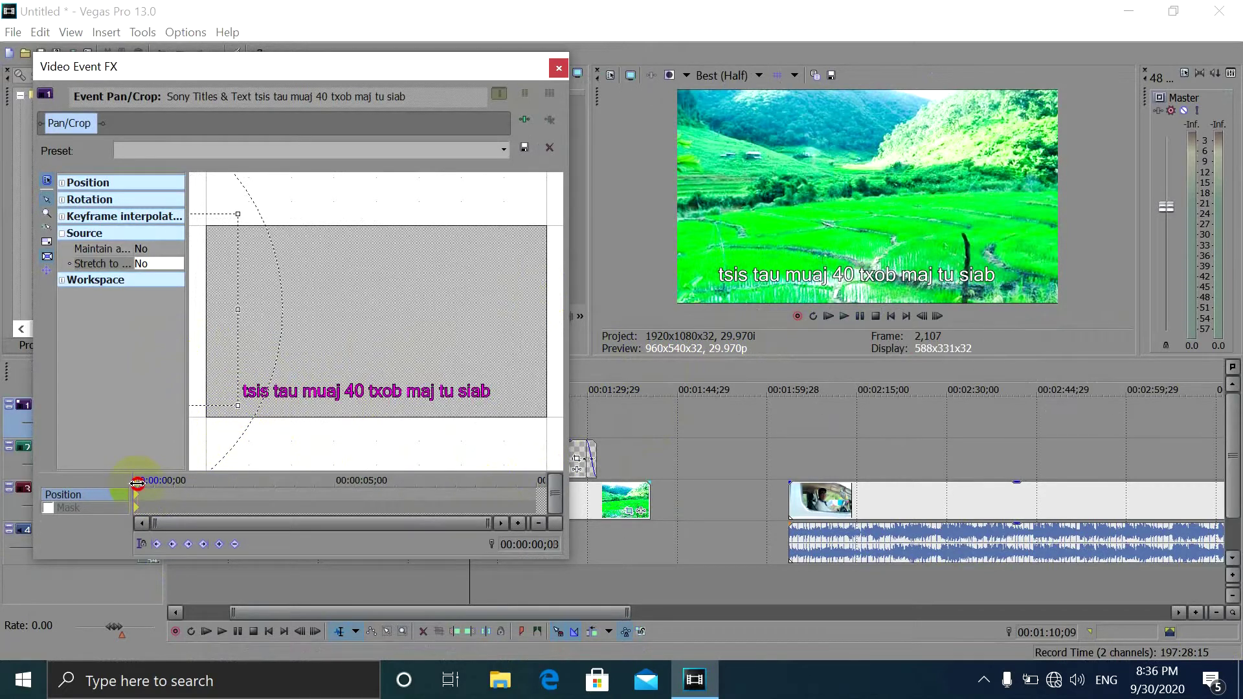
# At 00:00:10;00 in the Pan/Crop timeline, move the crop frame right so it covers the lyric text
pyautogui.moveTo(162, 482); pyautogui.dragTo(439, 521)
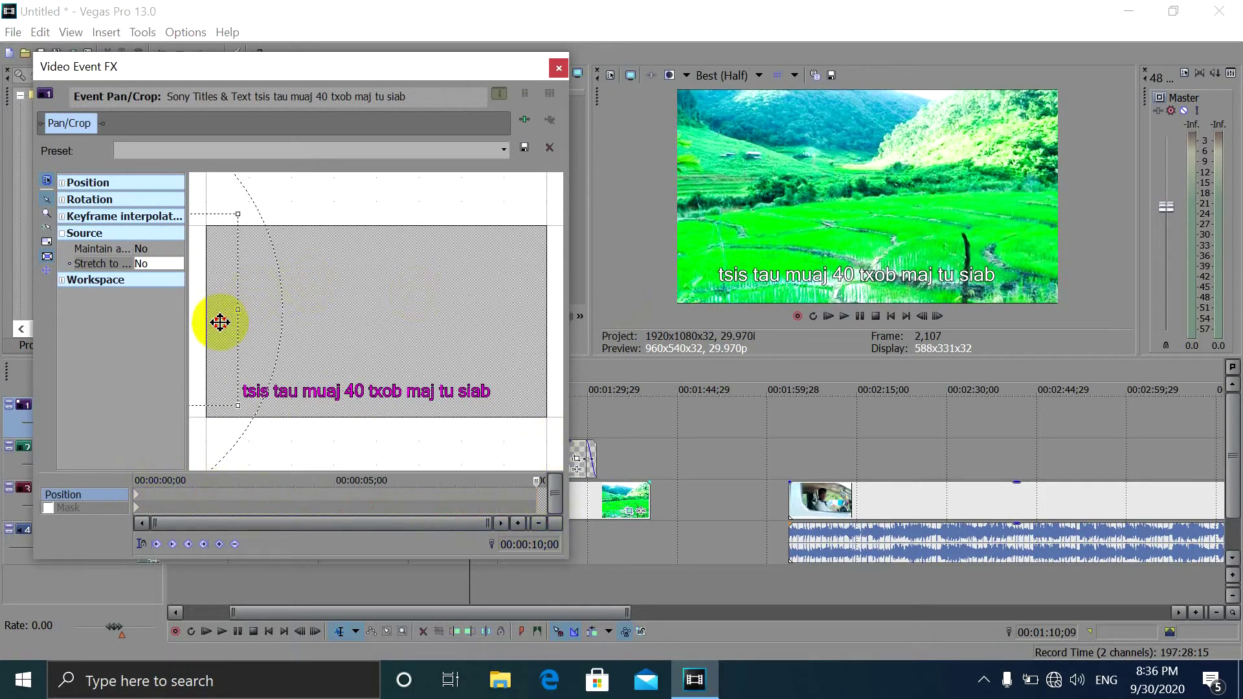
pyautogui.moveTo(221, 321); pyautogui.dragTo(459, 318)
pyautogui.scroll(-3, 459, 317)
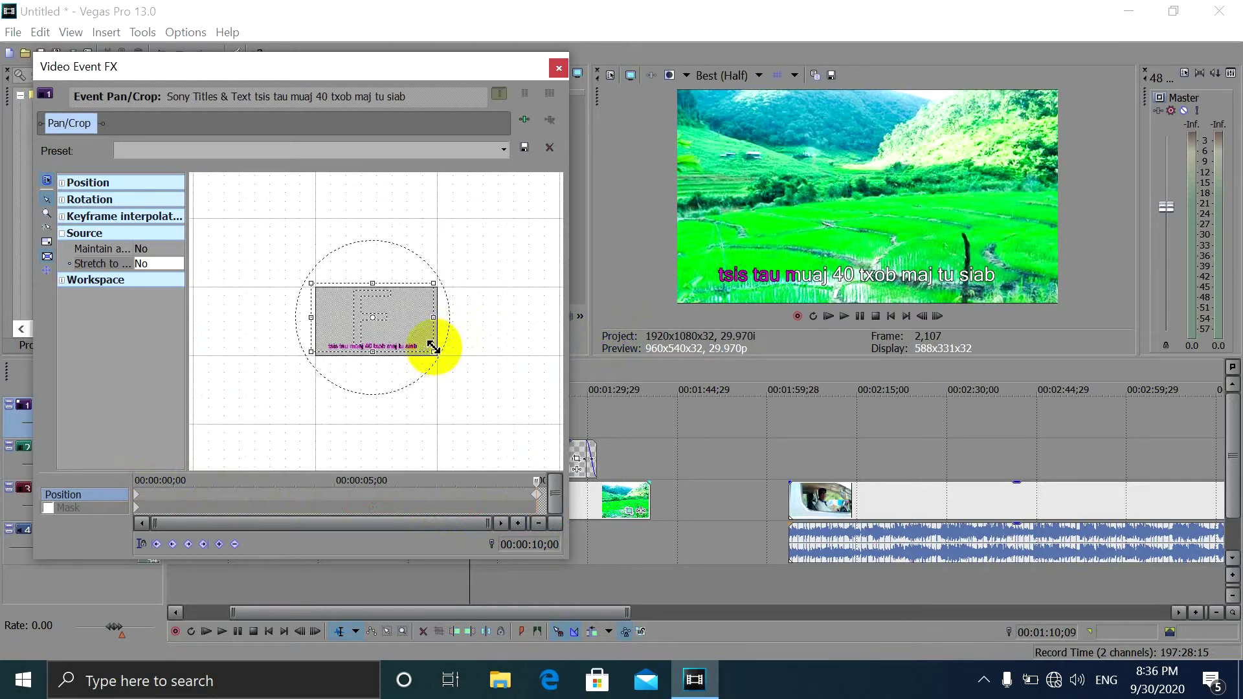
# Enlarge the crop frame at 00:00:10;00 to several times the title frame's size and reposition it around the lyric
pyautogui.moveTo(432, 350); pyautogui.dragTo(652, 380)
pyautogui.moveTo(289, 358); pyautogui.dragTo(405, 368)
pyautogui.scroll(-3, 406, 368)
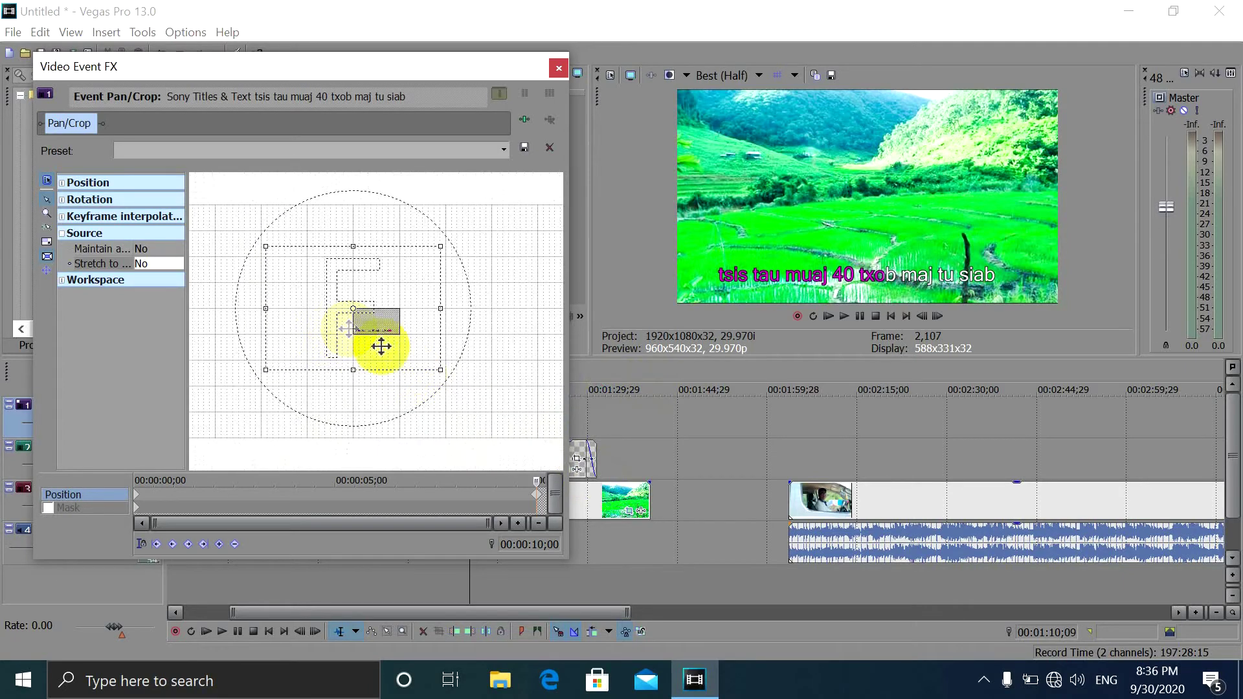
pyautogui.moveTo(440, 374)
pyautogui.mouseDown()
pyautogui.moveTo(457, 397)
pyautogui.moveTo(448, 373)
pyautogui.mouseUp()
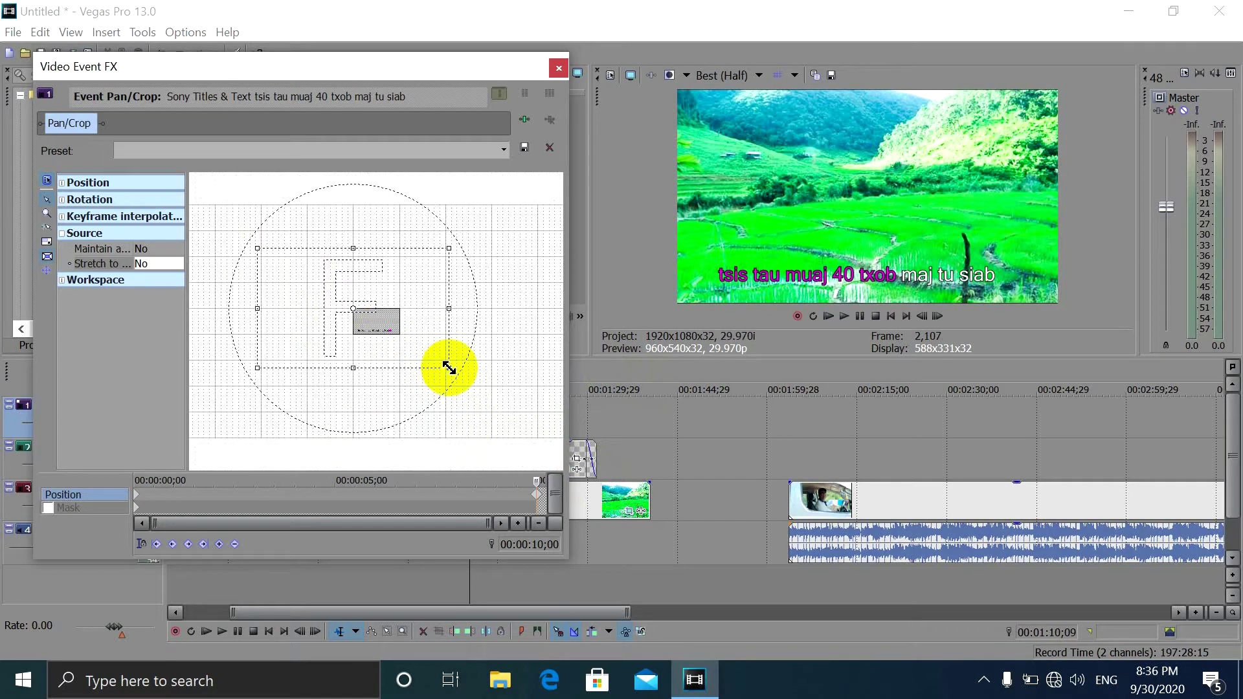
# At 00:00:10;00, enlarge the crop frame to about six times the title's width and center it around the title so the whole lyric turns magenta
pyautogui.moveTo(449, 367); pyautogui.dragTo(493, 406)
pyautogui.moveTo(444, 336); pyautogui.dragTo(280, 334)
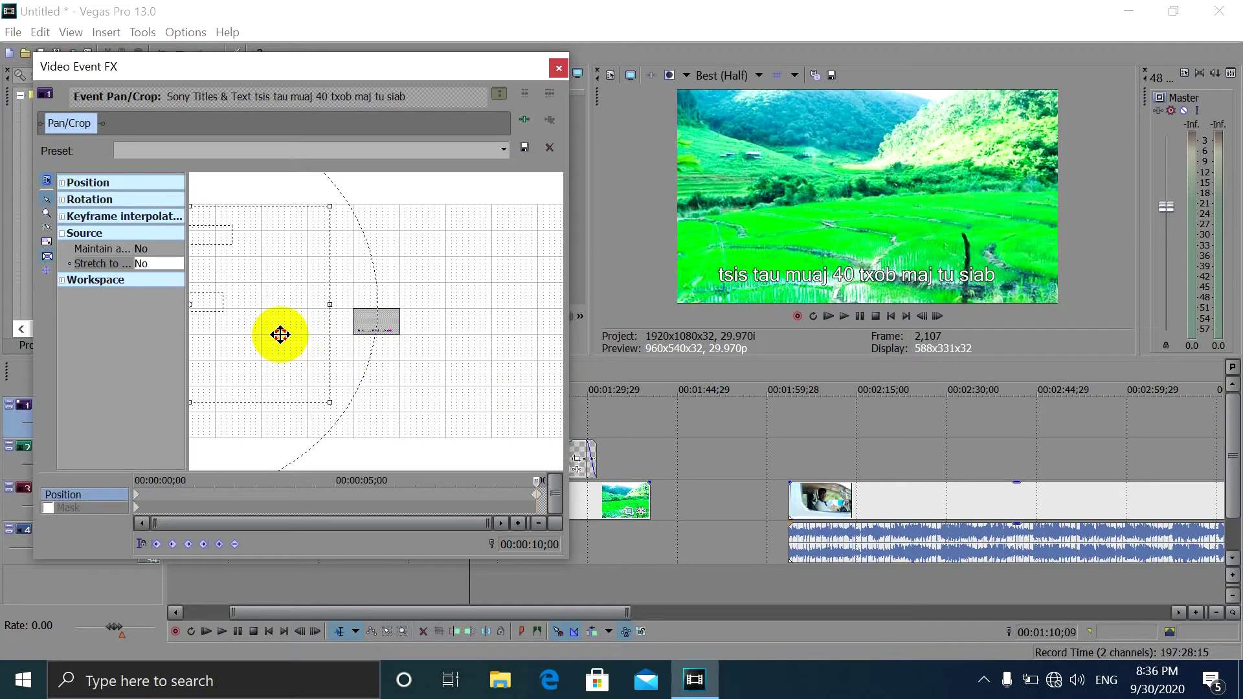
pyautogui.moveTo(235, 322); pyautogui.dragTo(414, 347)
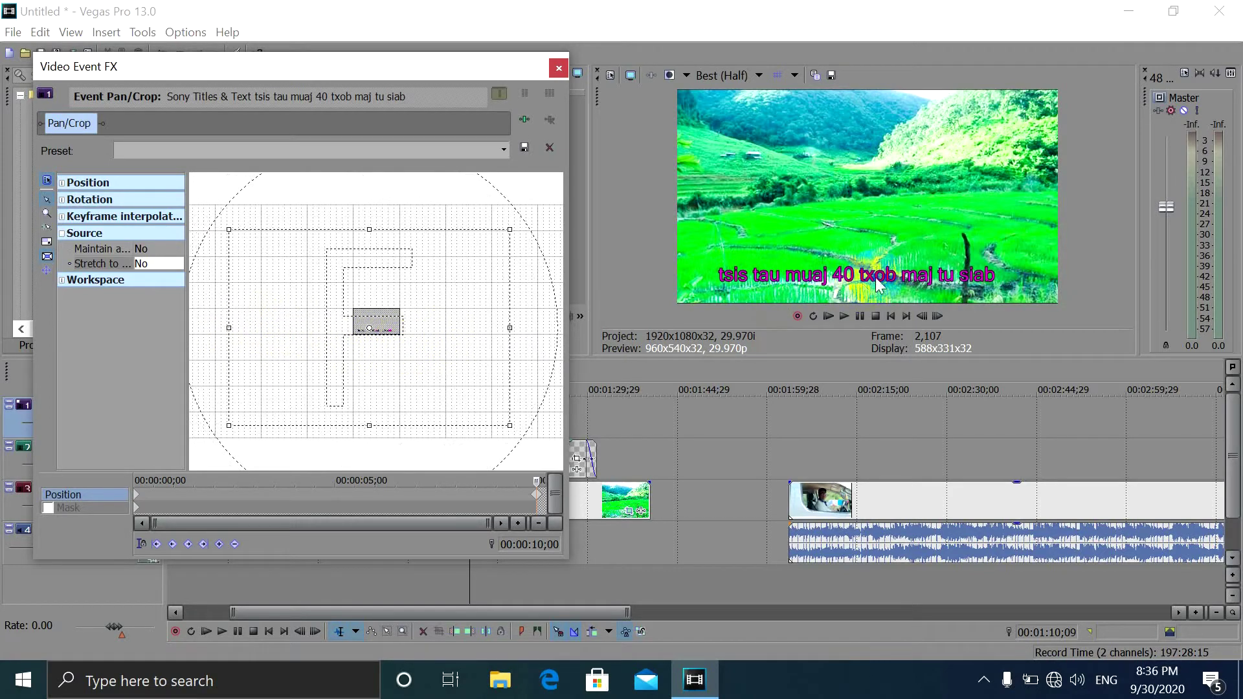
pyautogui.click(558, 68)
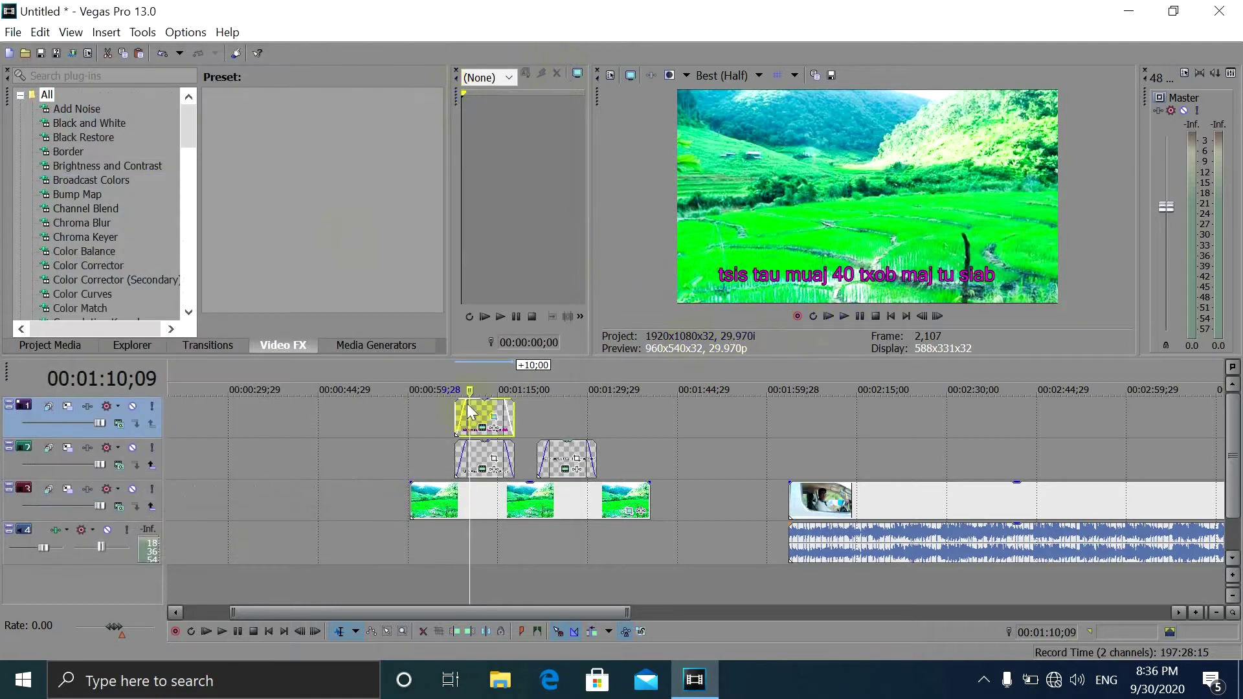
# Play the timeline from just before the first pair of titles to check the magenta lyric reveal
pyautogui.click(440, 426)
pyautogui.click(844, 316)
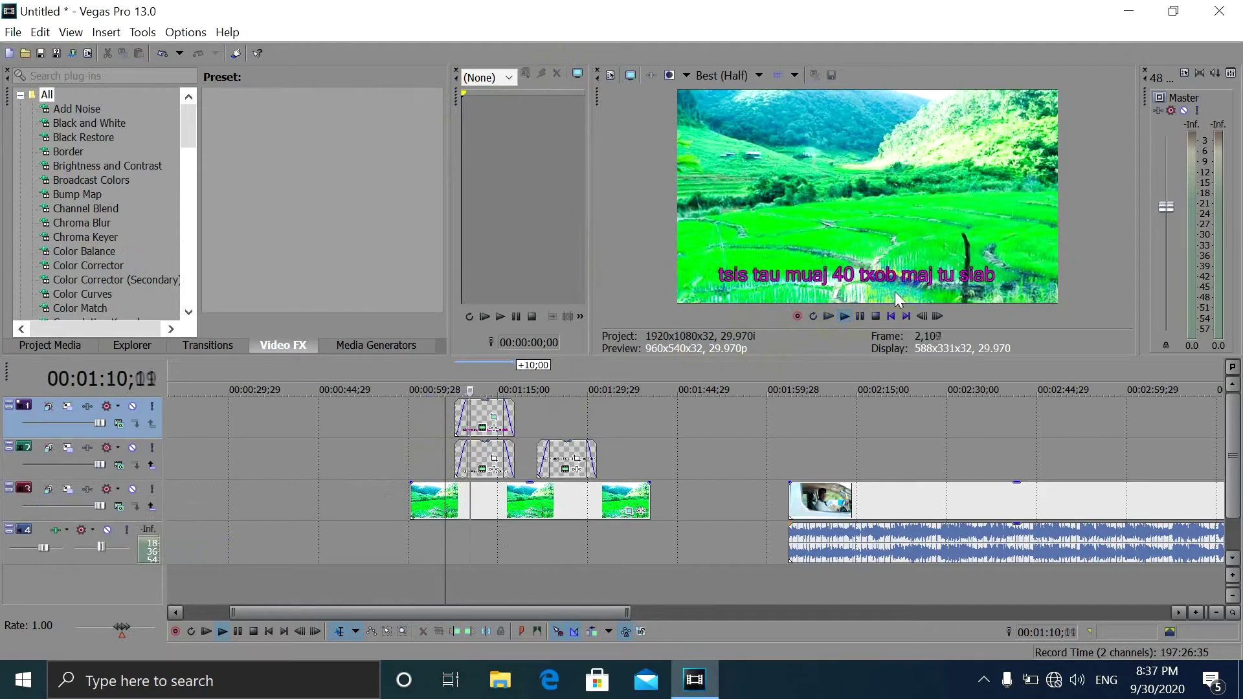
pyautogui.click(844, 317)
pyautogui.click(477, 406)
pyautogui.click(859, 316)
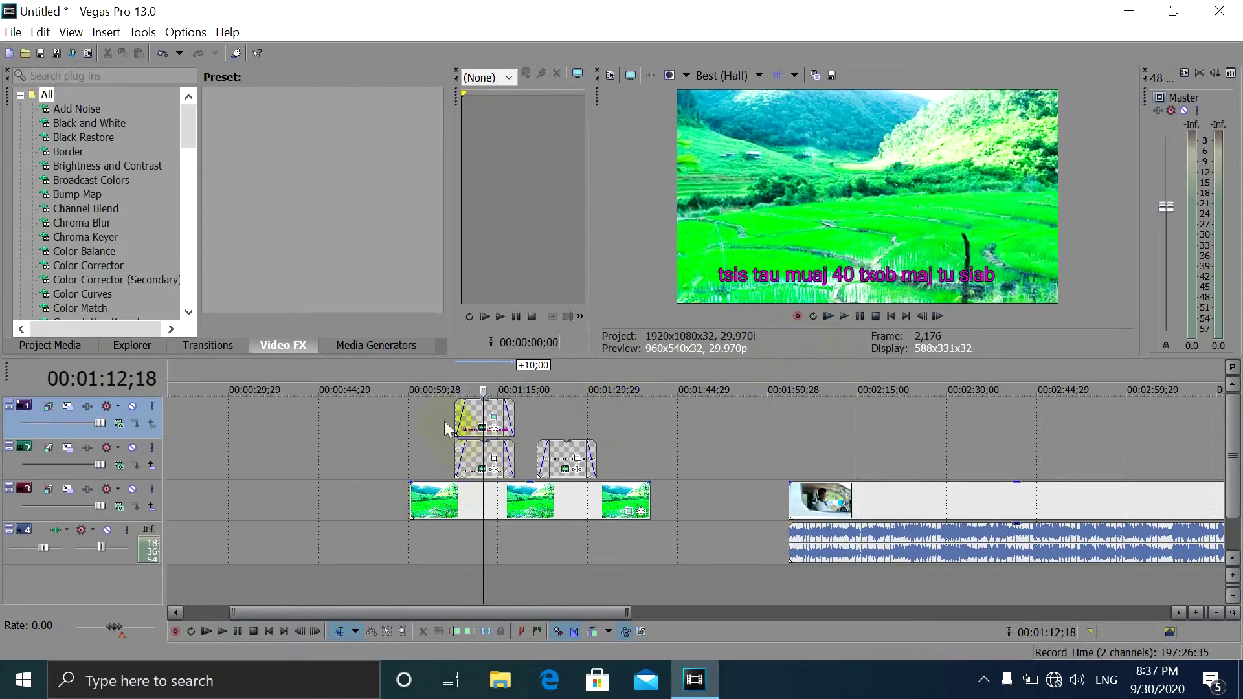
# Trim the start of the magenta title by about 1;15 so it begins after the white title beneath it
pyautogui.scroll(5, 513, 499)
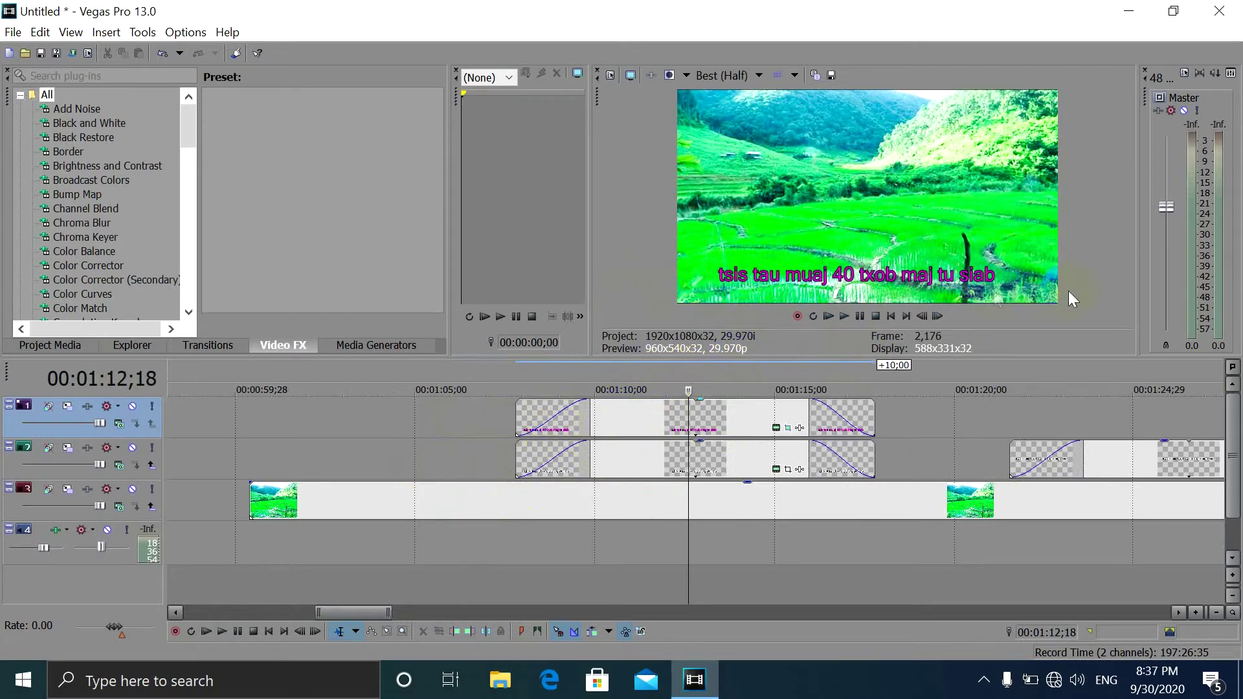
pyautogui.moveTo(516, 422); pyautogui.dragTo(570, 419)
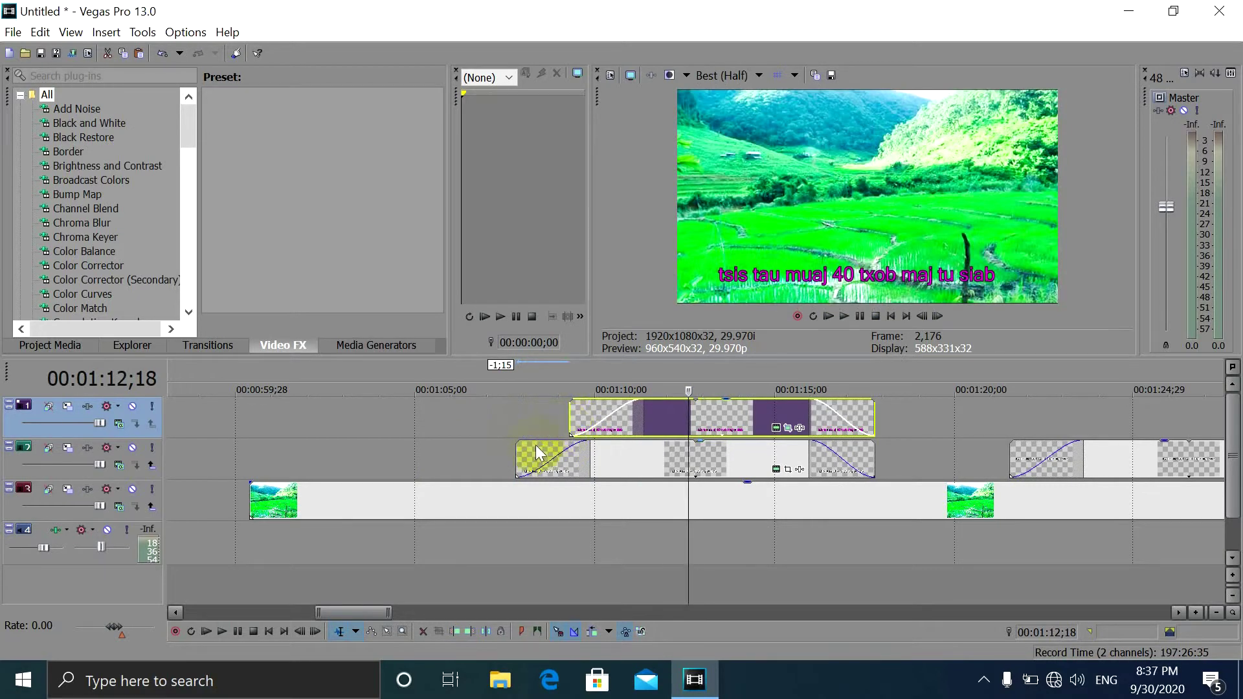
pyautogui.click(516, 454)
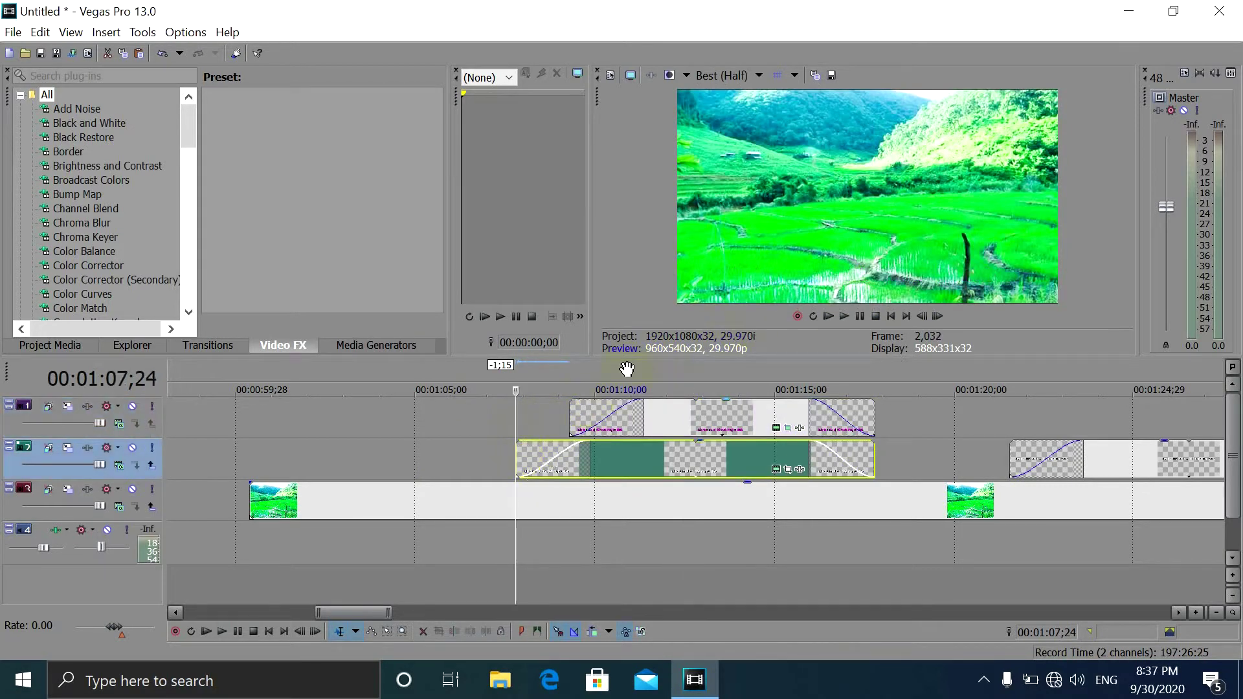
# Play back the trimmed magenta title over the white lyric from 00:01:06;12 to check when the reveal starts
pyautogui.click(464, 444)
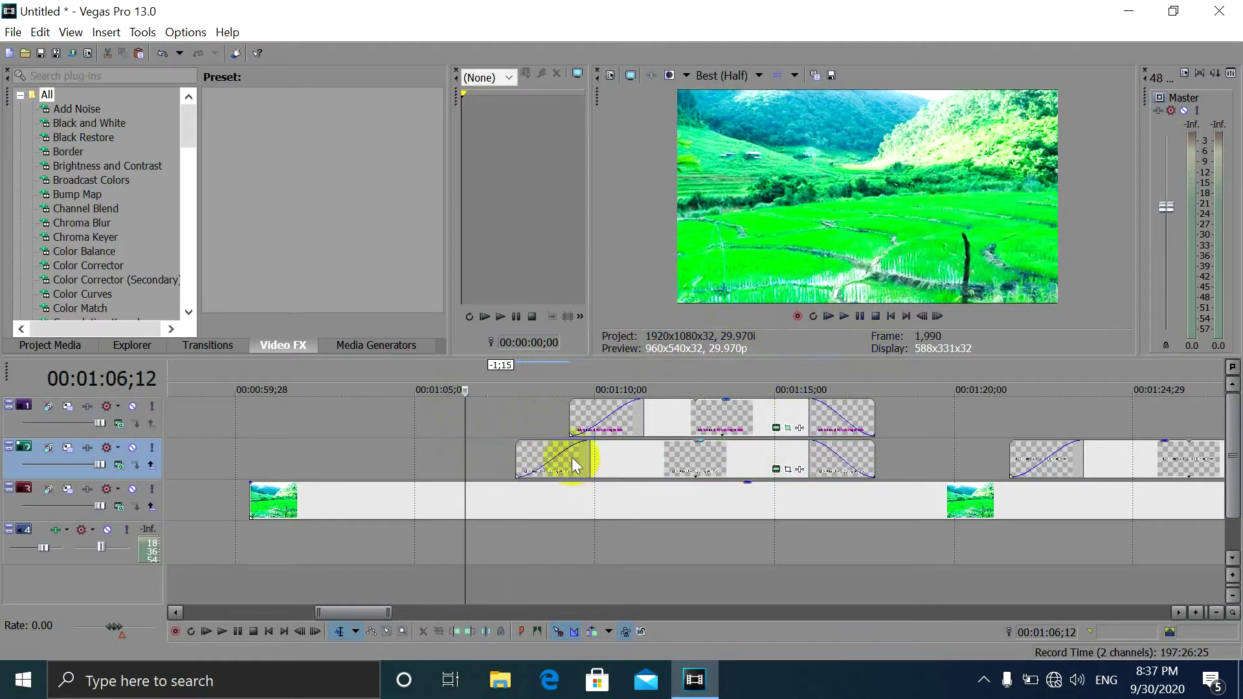
pyautogui.click(843, 316)
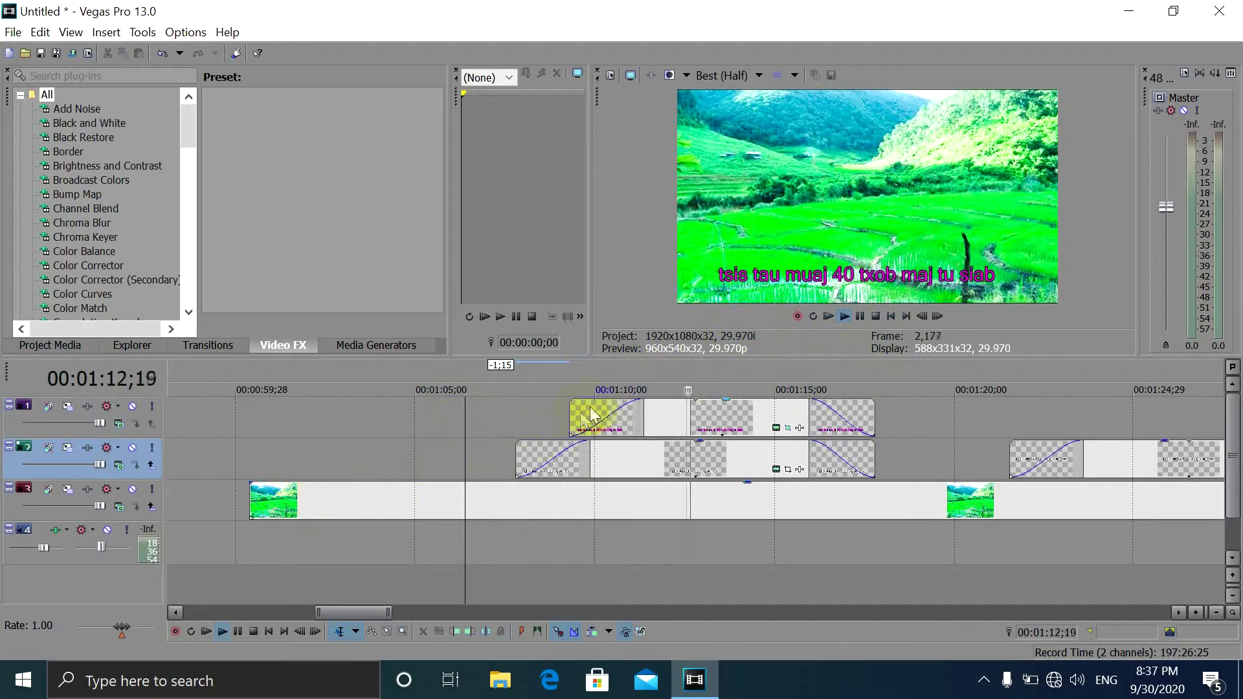
pyautogui.click(860, 316)
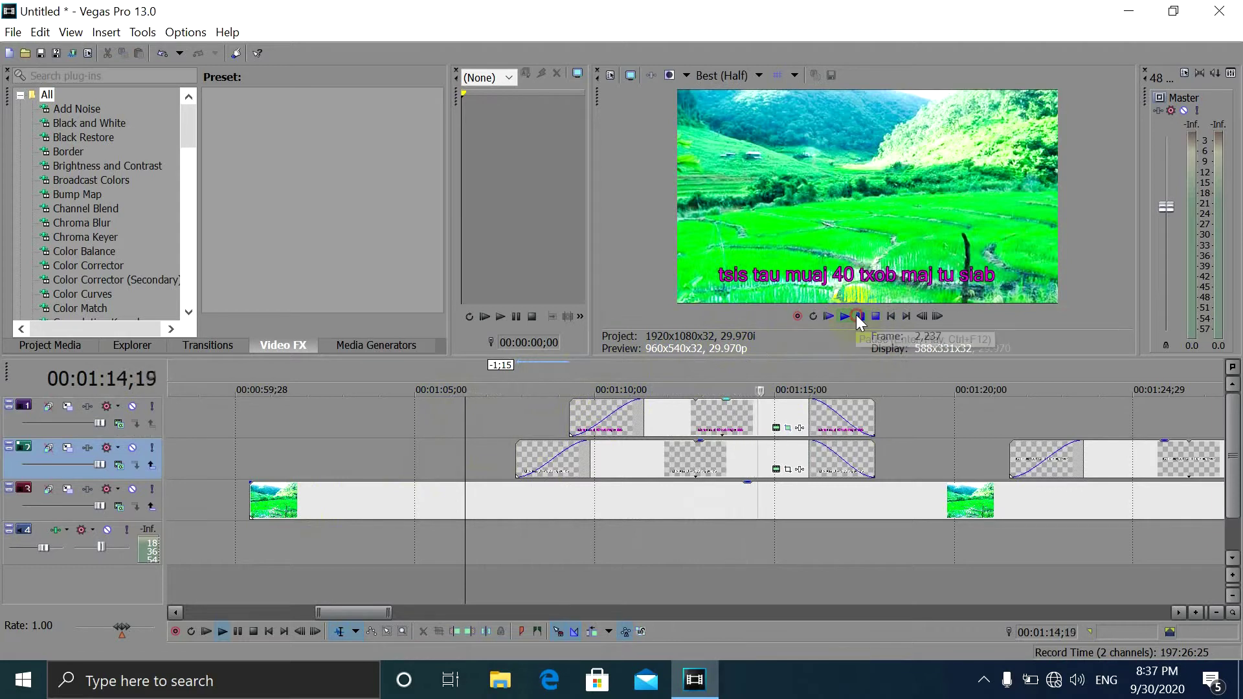
pyautogui.click(575, 406)
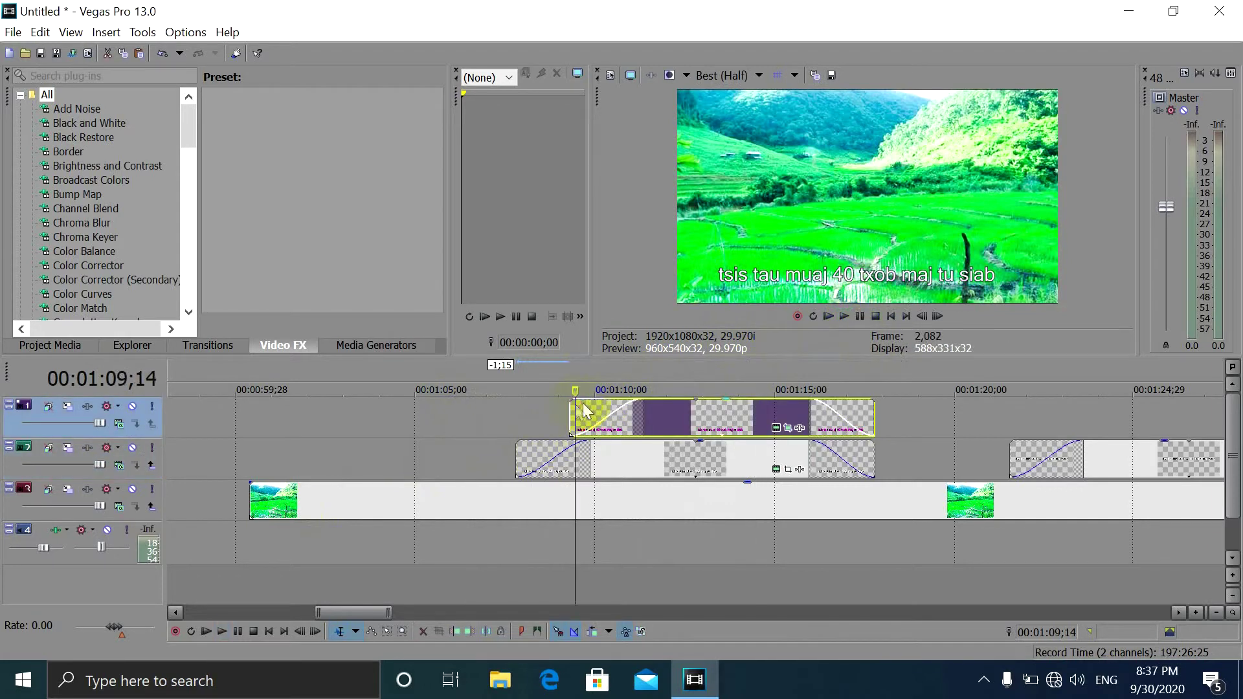
pyautogui.click(571, 400)
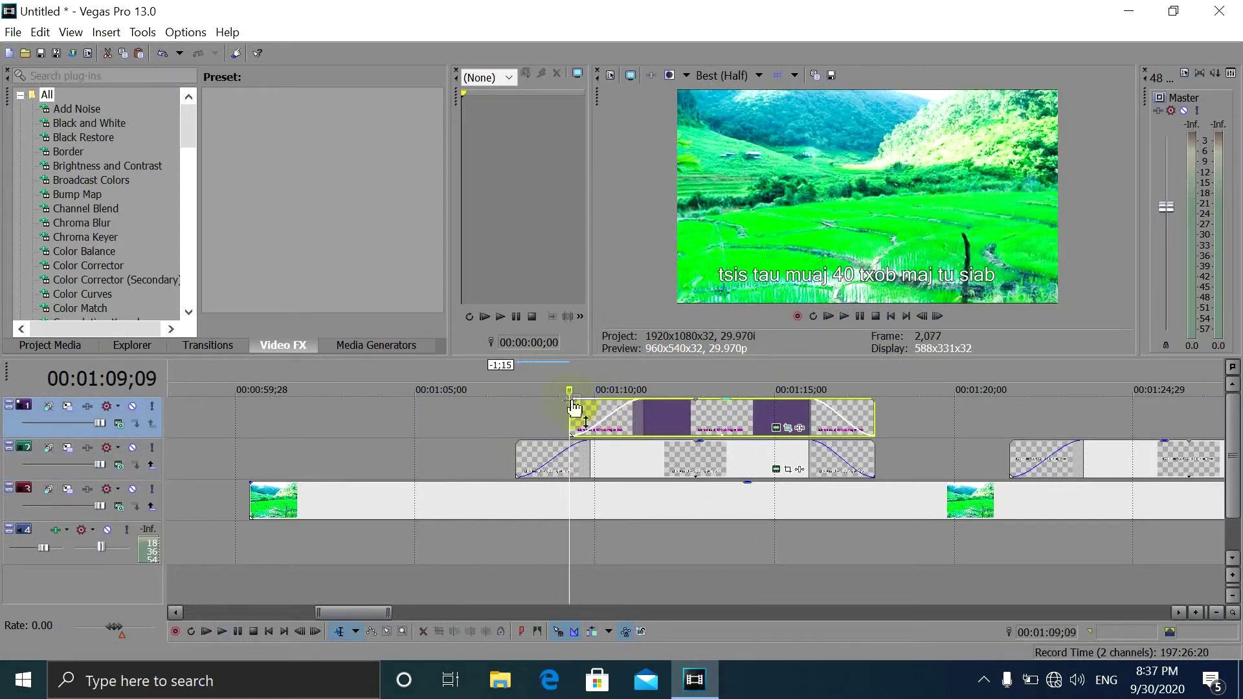
pyautogui.click(614, 411)
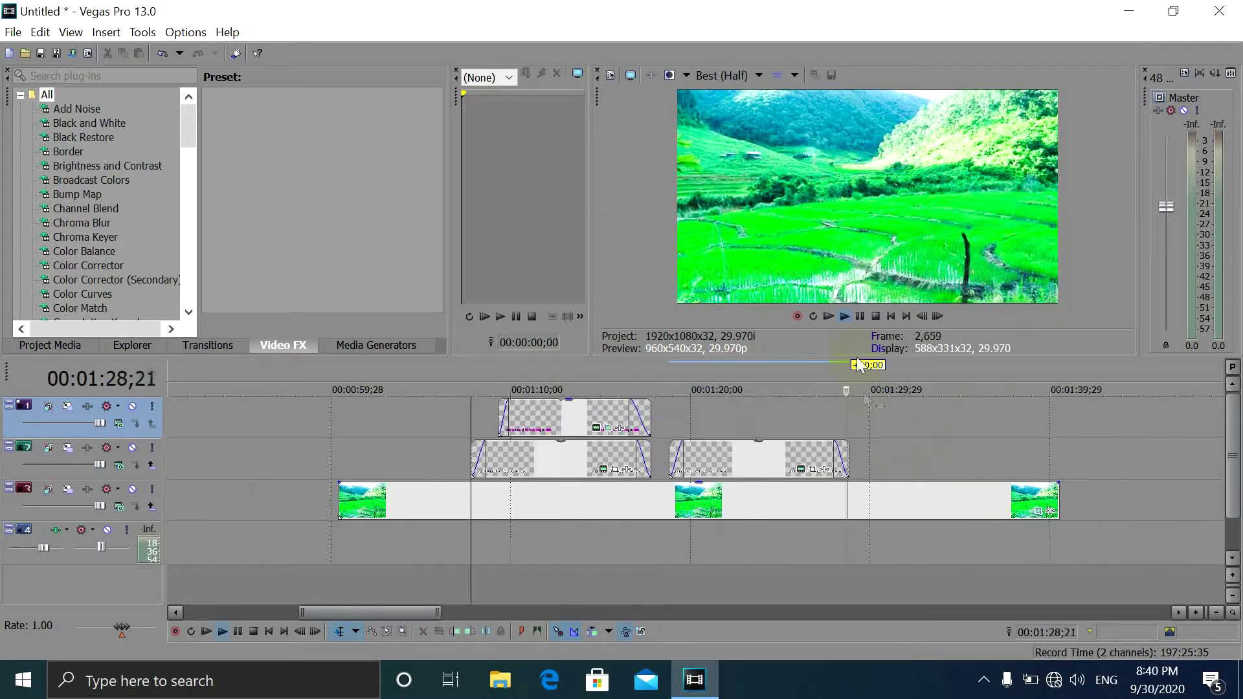
pyautogui.click(861, 316)
# Duplicate the second lyric title onto the top track at 00:01:18;24 as a new copy of the source media
pyautogui.click(670, 457)
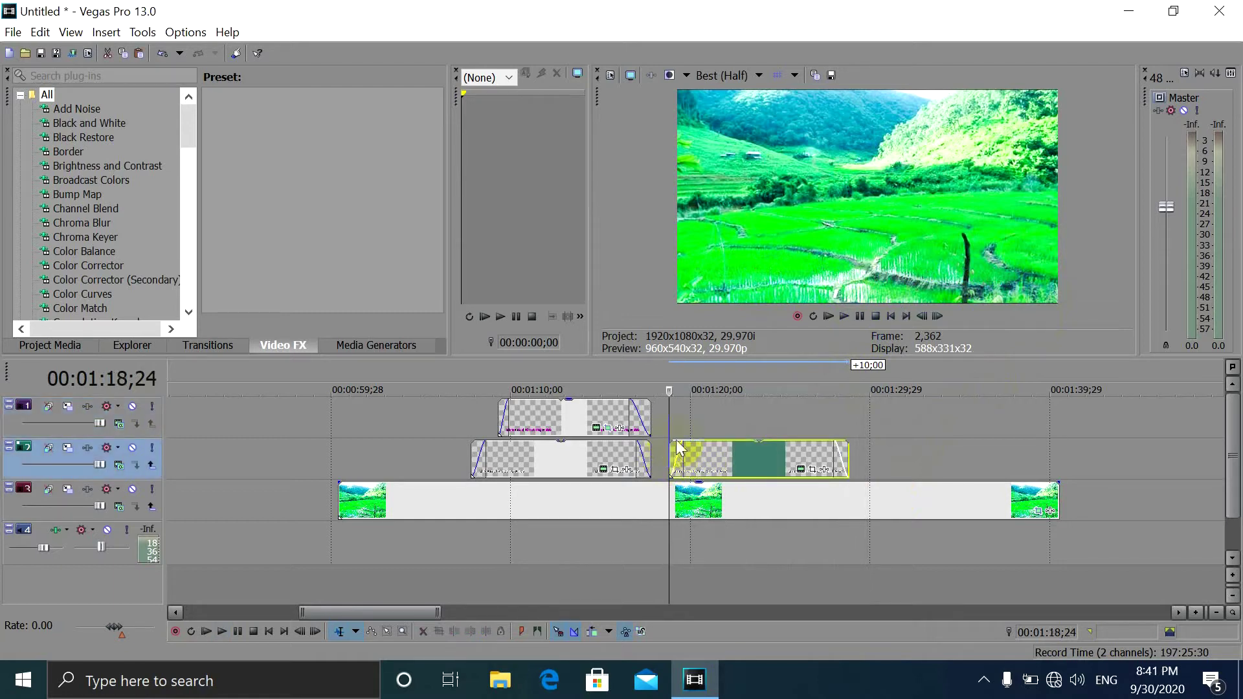
pyautogui.click(669, 417)
pyautogui.hotkey('ctrl', 'v')
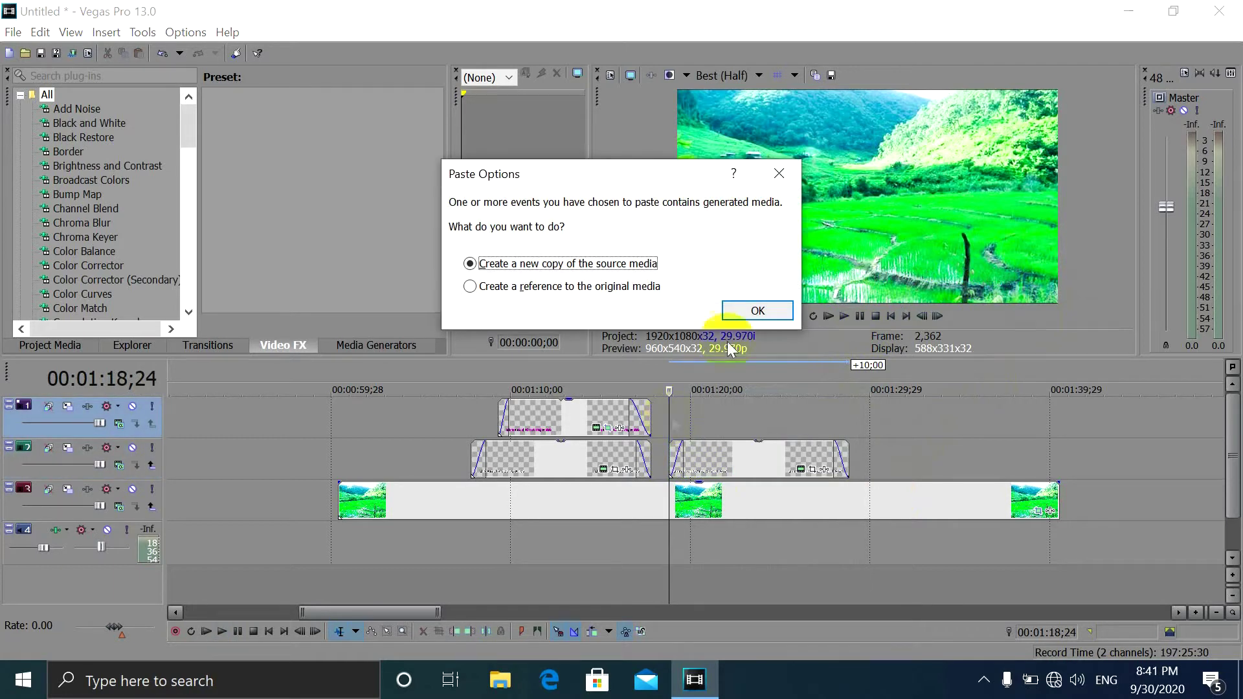
pyautogui.click(752, 304)
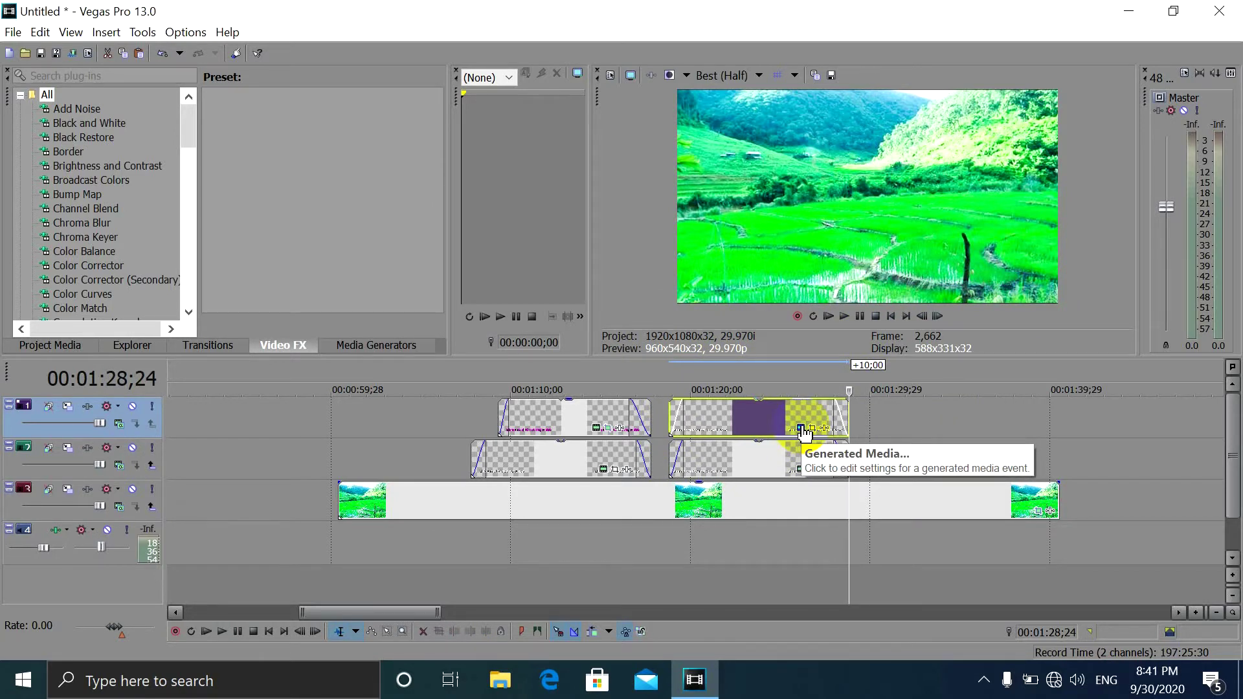
# Set the duplicated second lyric's text color to magenta (1.0, 0.07, 0.87, 1.0) in its generated media settings
pyautogui.click(803, 429)
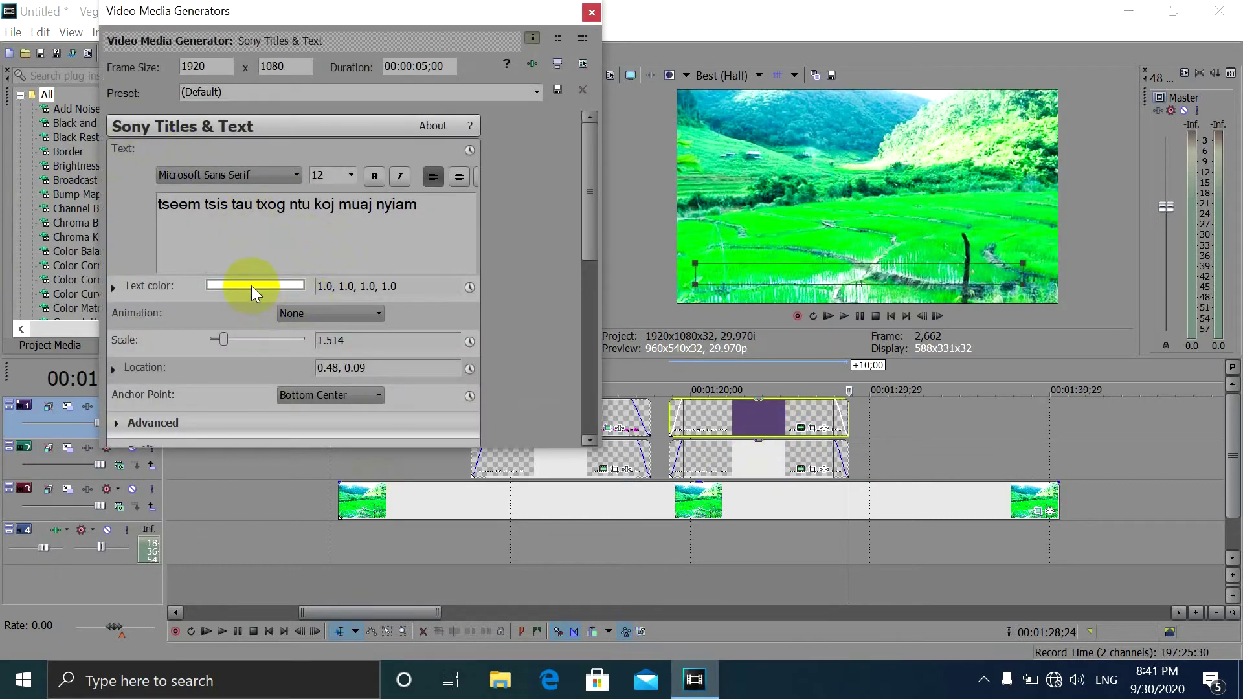
pyautogui.click(251, 286)
pyautogui.click(118, 330)
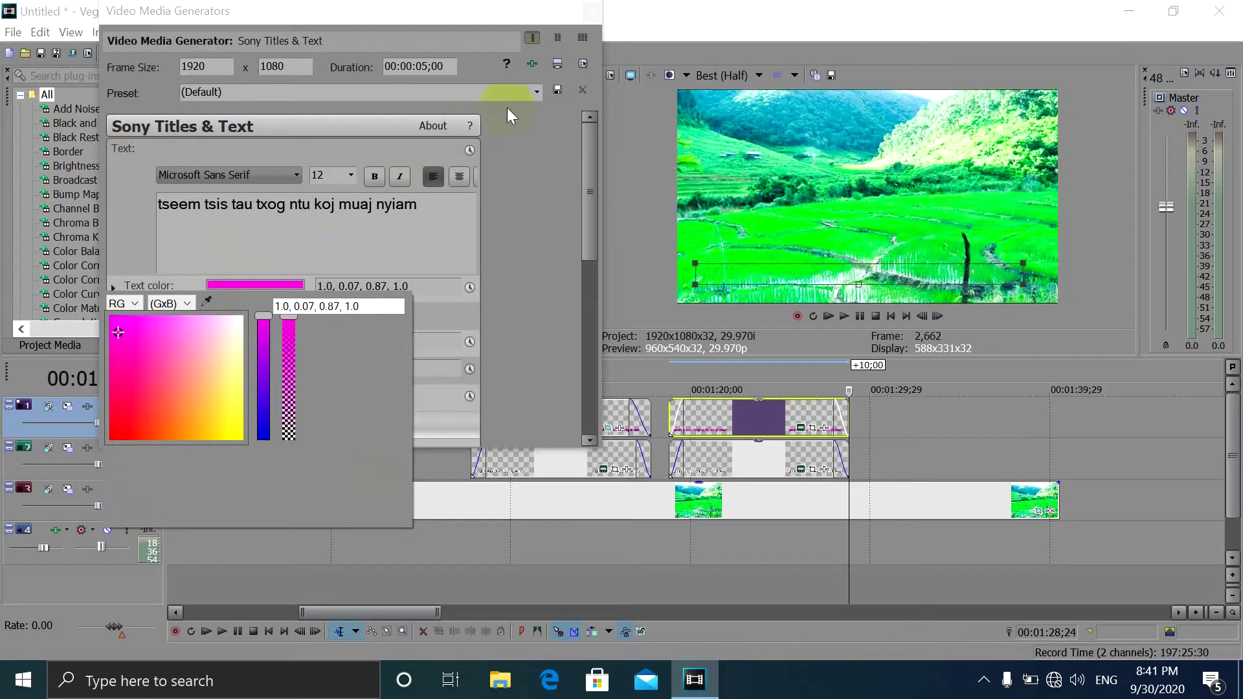
pyautogui.click(590, 13)
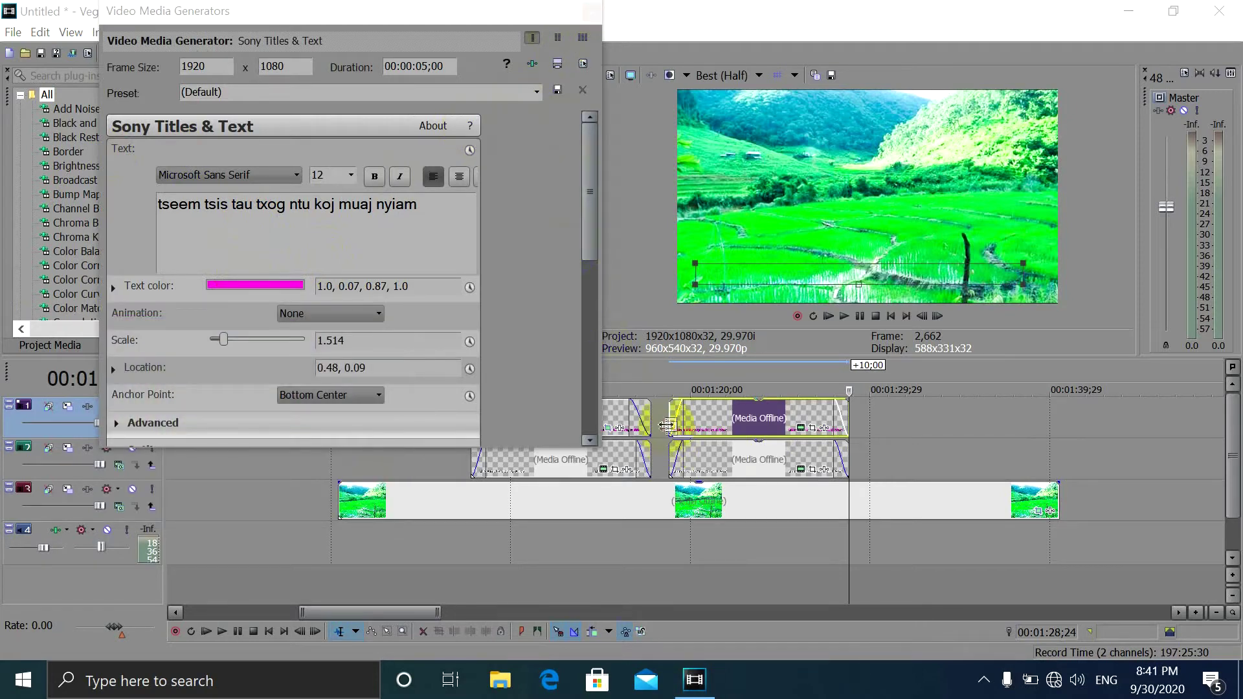
# Preview the magenta duplicate of the second lyric from its start at 00:01:18;24
pyautogui.click(667, 425)
pyautogui.click(590, 12)
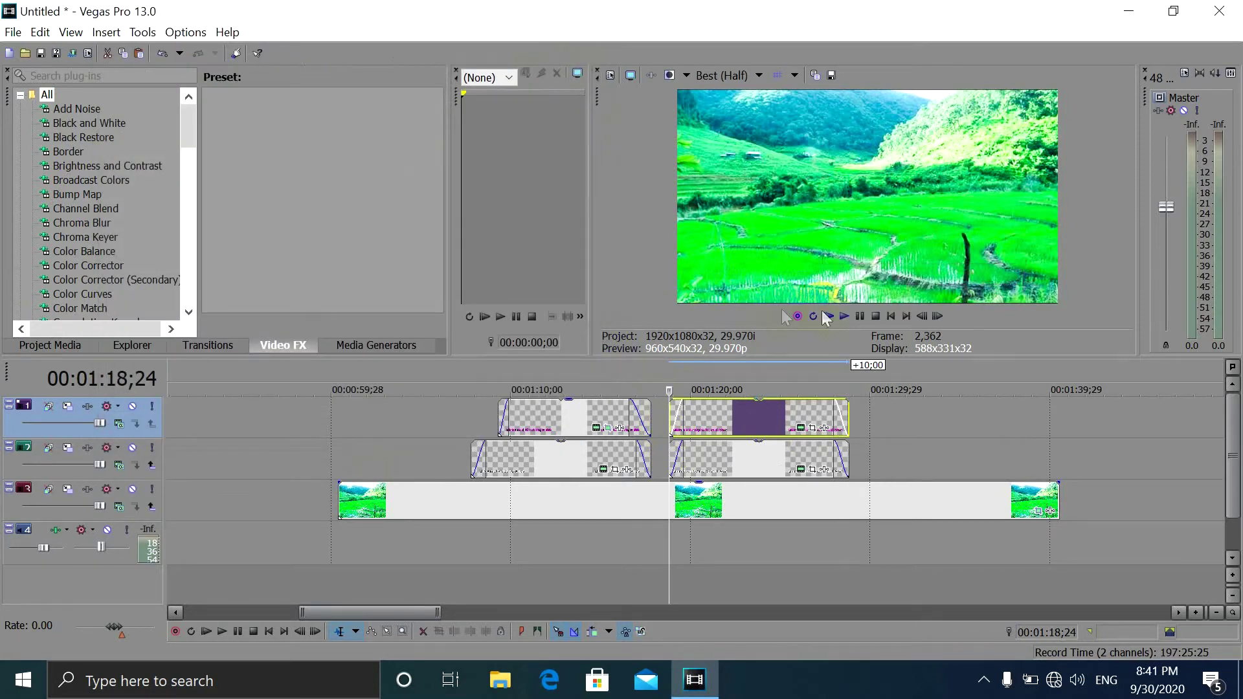
pyautogui.click(844, 317)
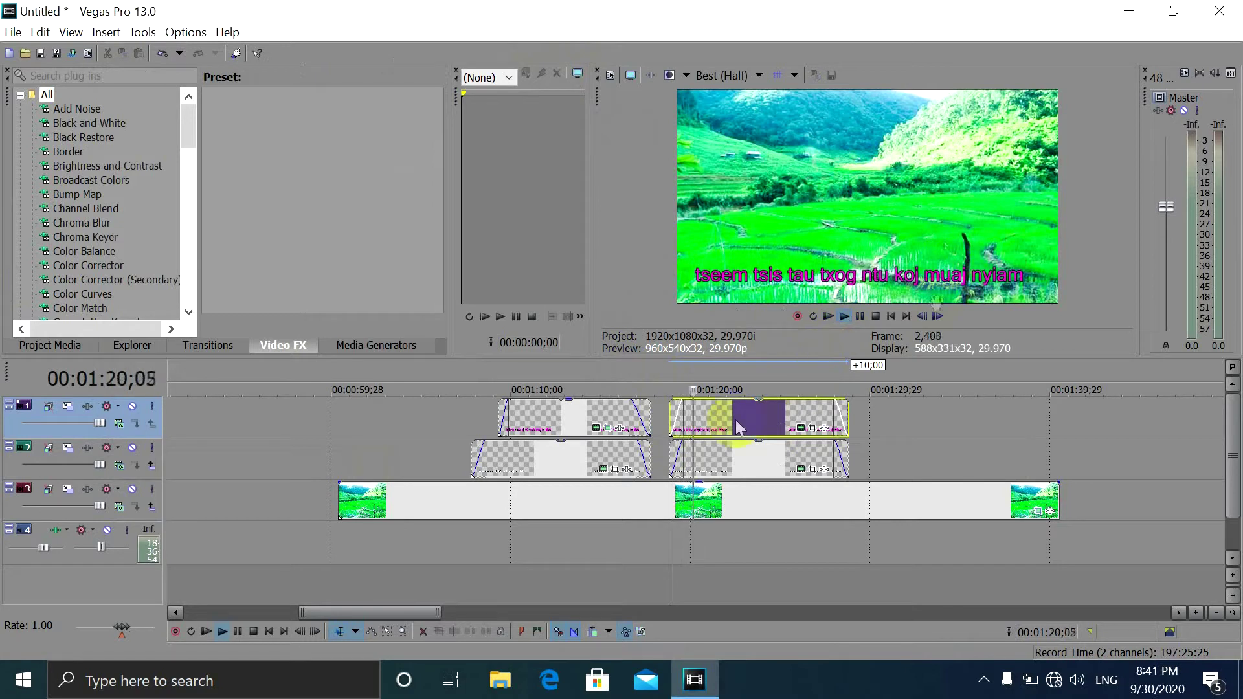
pyautogui.click(859, 317)
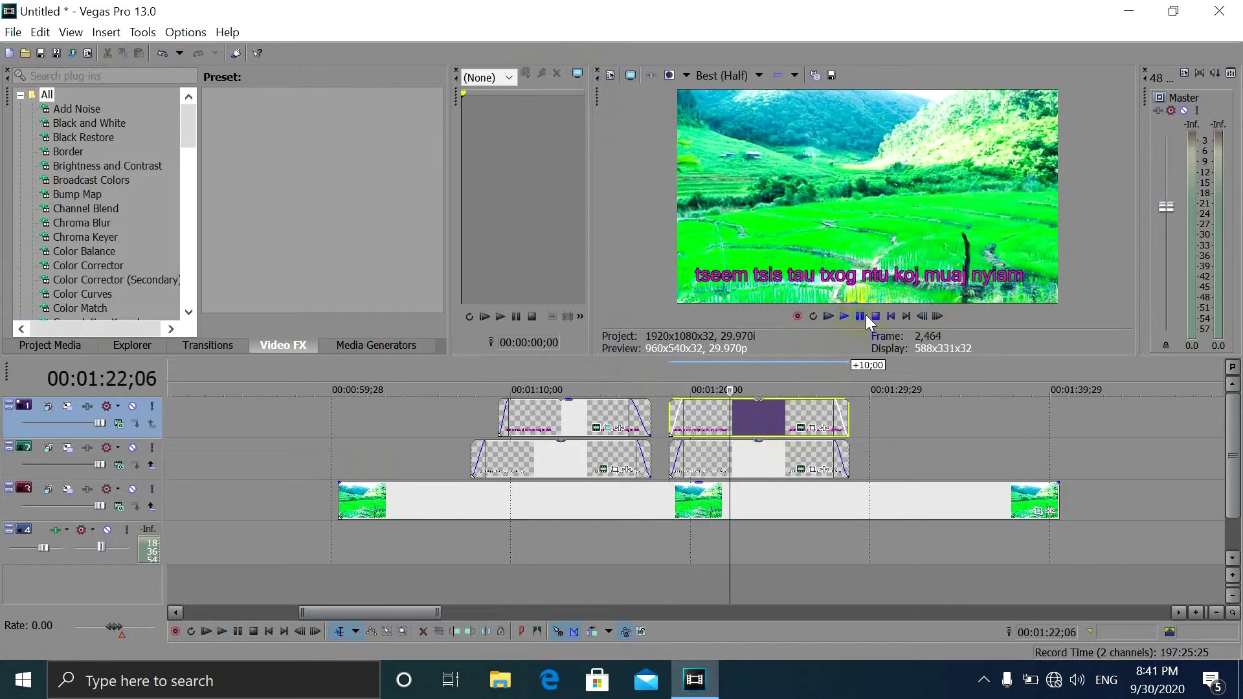
# Try repositioning the crop frame of the second lyric's magenta duplicate in Event Pan/Crop
pyautogui.click(814, 429)
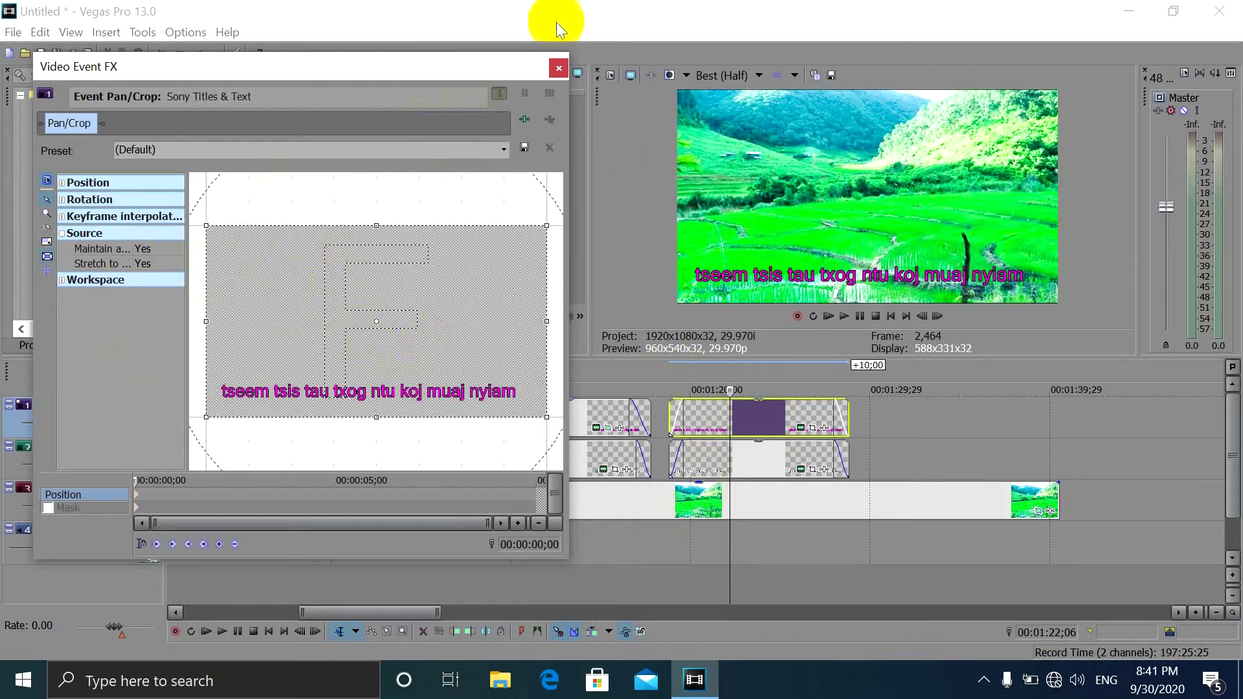
pyautogui.click(555, 68)
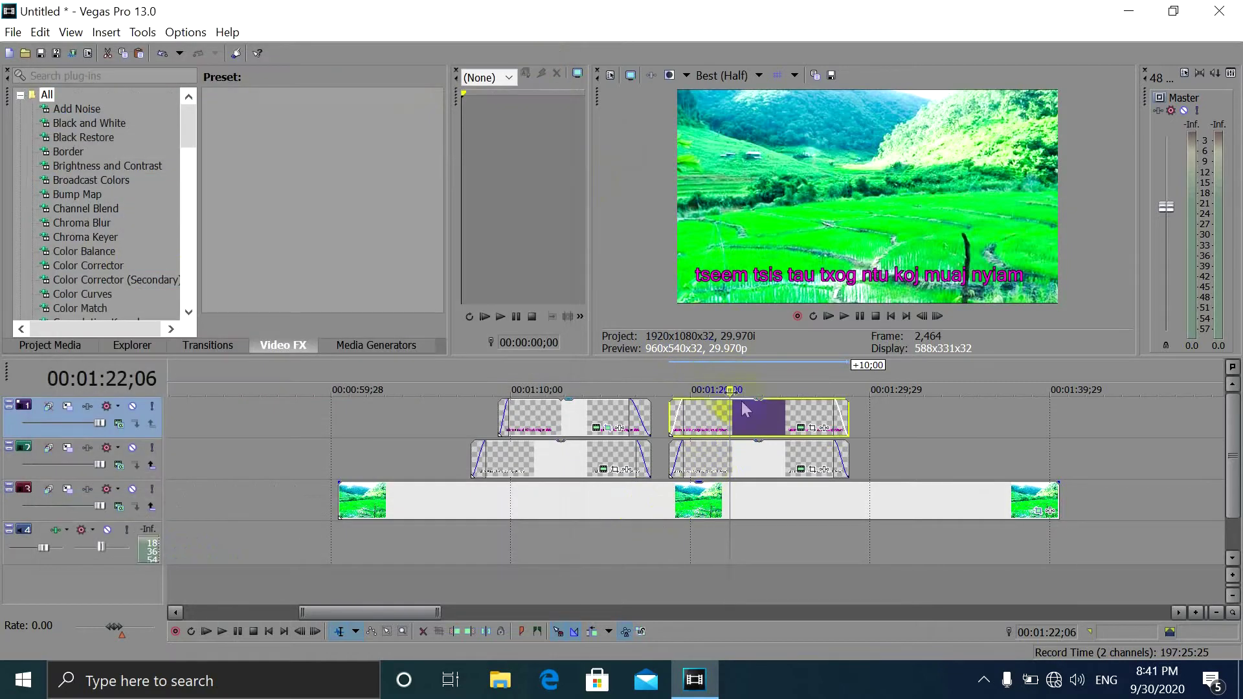
pyautogui.click(817, 431)
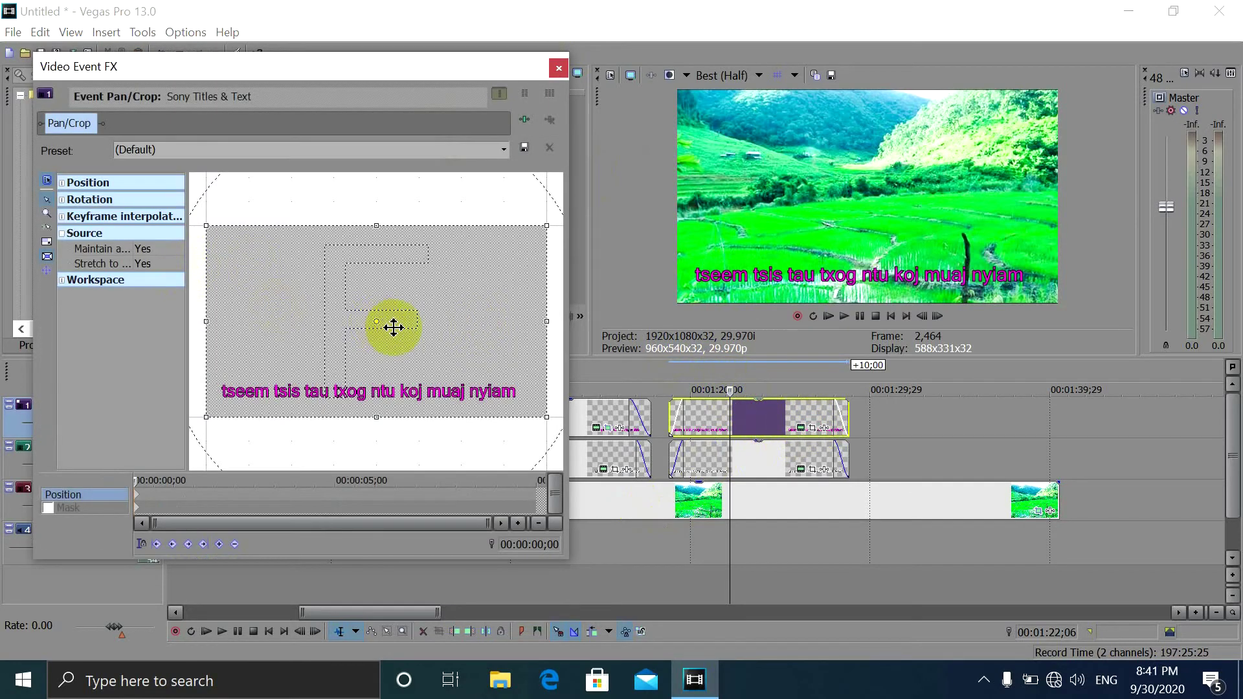
pyautogui.moveTo(393, 328)
pyautogui.mouseDown()
pyautogui.moveTo(299, 332)
pyautogui.moveTo(416, 323)
pyautogui.moveTo(355, 325)
pyautogui.moveTo(339, 311)
pyautogui.moveTo(392, 358)
pyautogui.moveTo(402, 300)
pyautogui.moveTo(397, 355)
pyautogui.moveTo(394, 305)
pyautogui.moveTo(399, 336)
pyautogui.moveTo(320, 347)
pyautogui.moveTo(351, 342)
pyautogui.moveTo(333, 352)
pyautogui.moveTo(357, 355)
pyautogui.moveTo(311, 332)
pyautogui.moveTo(377, 347)
pyautogui.moveTo(408, 330)
pyautogui.moveTo(405, 318)
pyautogui.mouseUp()
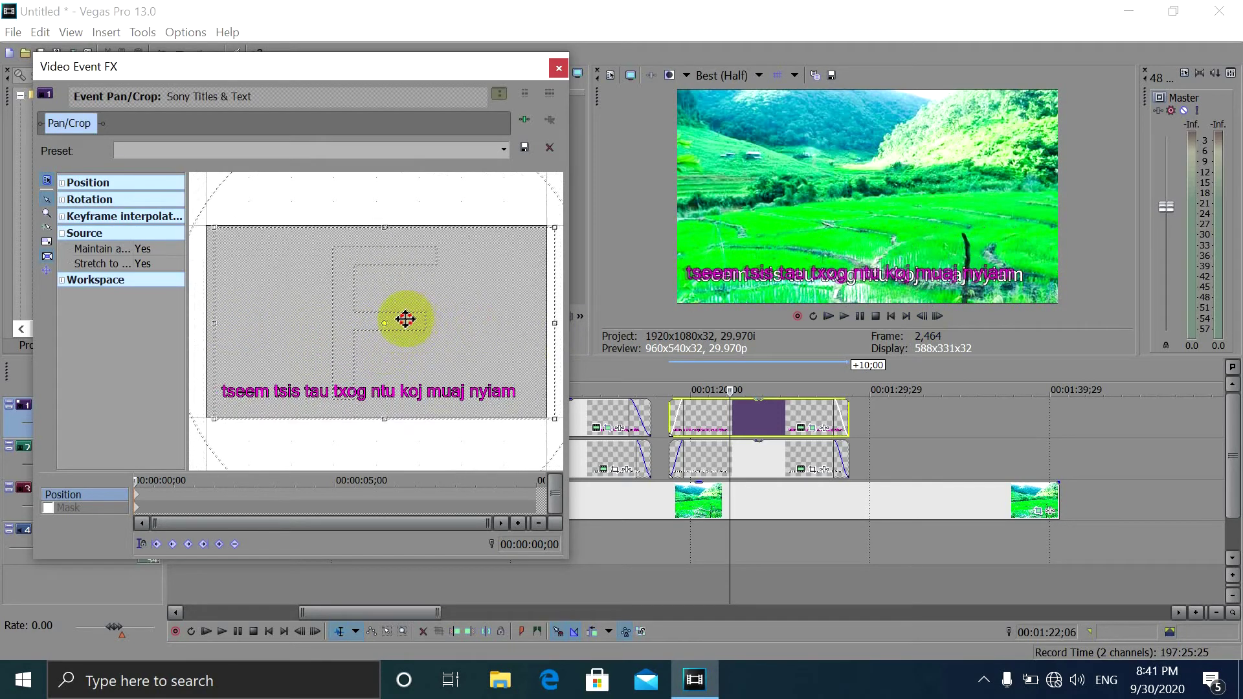
pyautogui.click(558, 68)
pyautogui.click(755, 418)
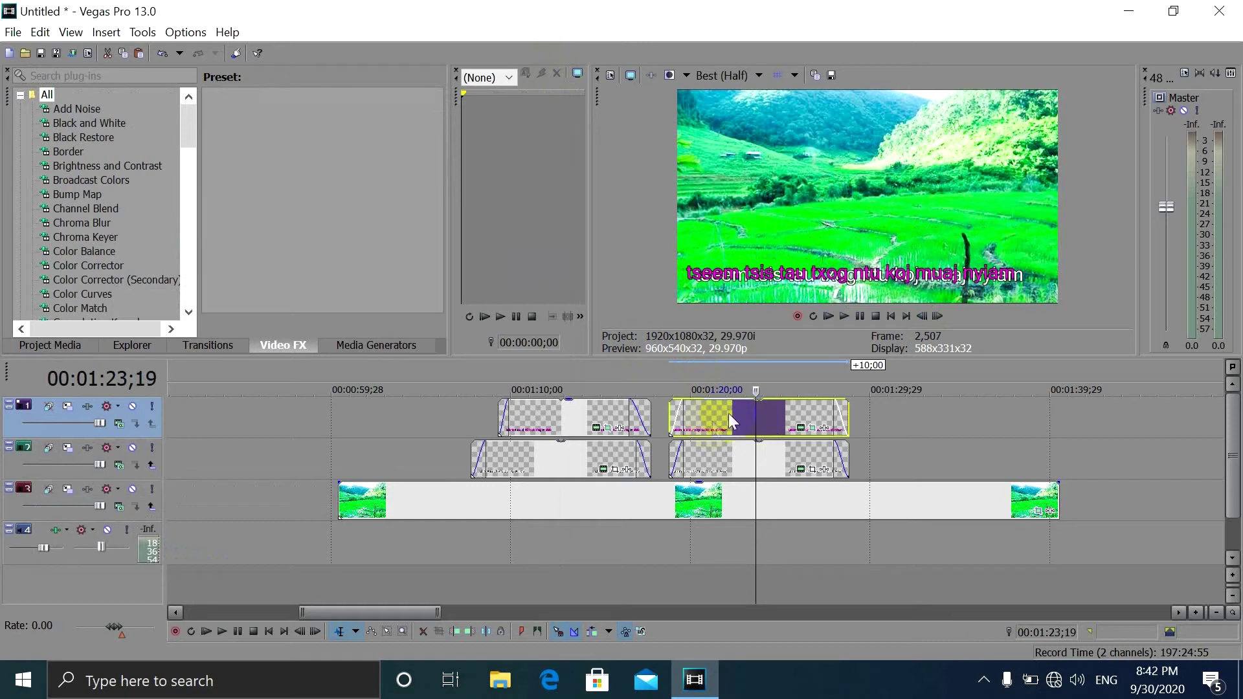
pyautogui.click(814, 429)
pyautogui.moveTo(440, 336); pyautogui.dragTo(524, 324)
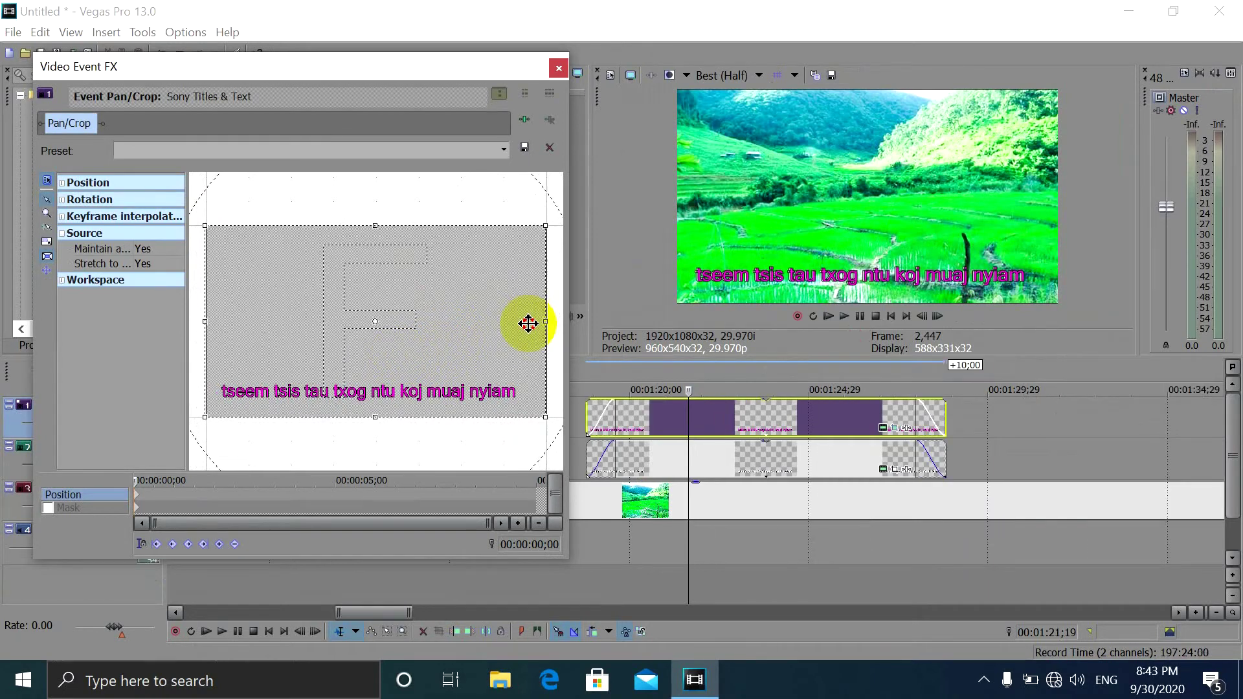
# Close Event Pan/Crop and delete the magenta duplicate above the second lyric title
pyautogui.click(558, 67)
pyautogui.click(660, 430)
pyautogui.press('Delete')
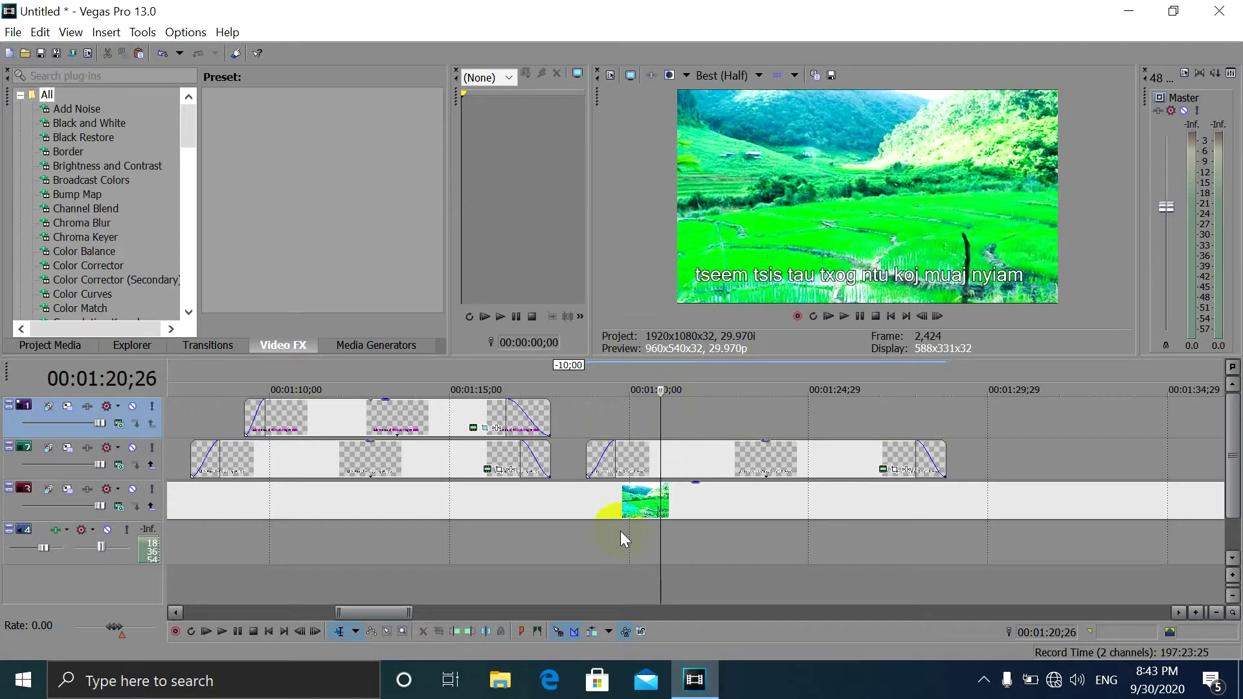
# Copy the second white lyric title and paste it directly above at 00:01:18;24, creating a new copy of the source media
pyautogui.click(586, 458)
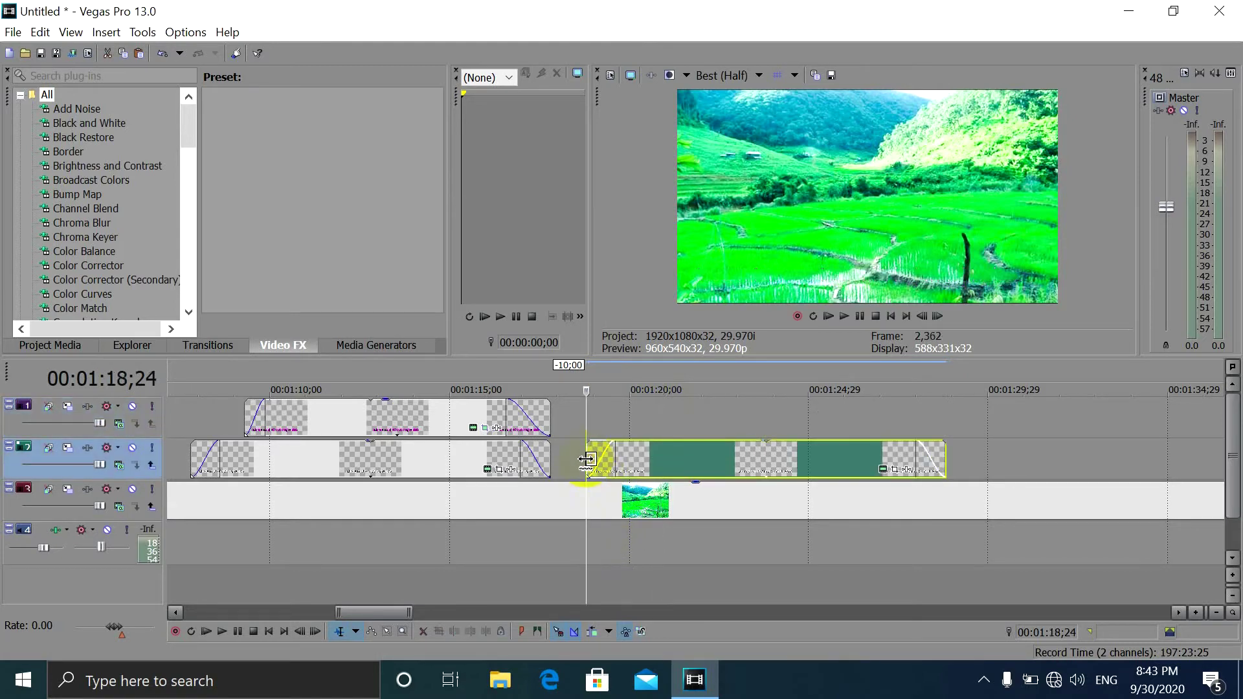
pyautogui.click(583, 420)
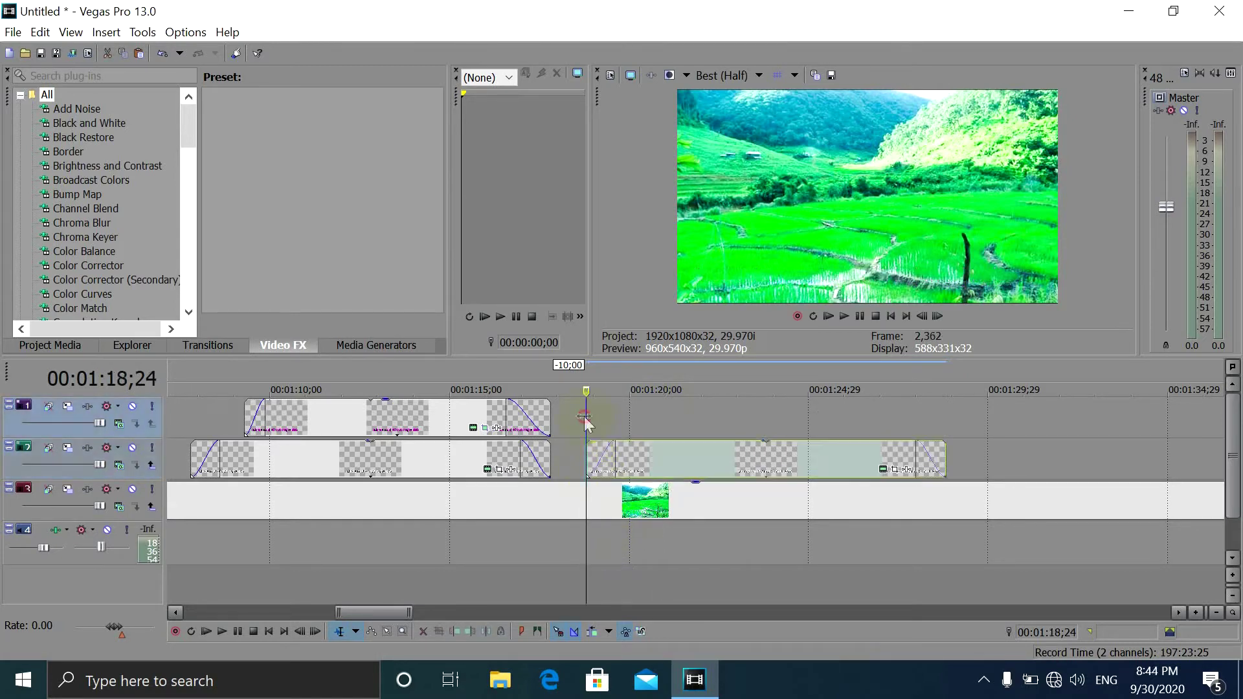
pyautogui.hotkey('ctrl', 'v')
pyautogui.click(738, 310)
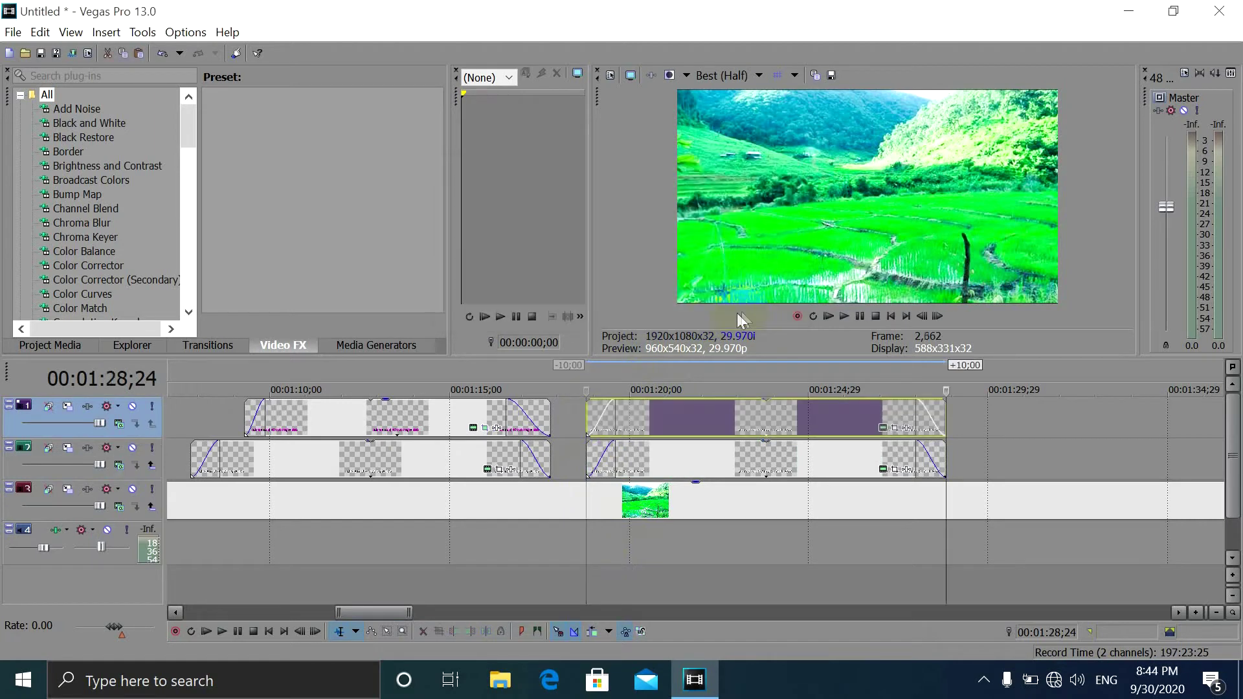
# Recolor the upper copy of the second lyric to magenta (1.0, 0.13, 0.92, 1.0) in its Titles & Text settings
pyautogui.click(884, 428)
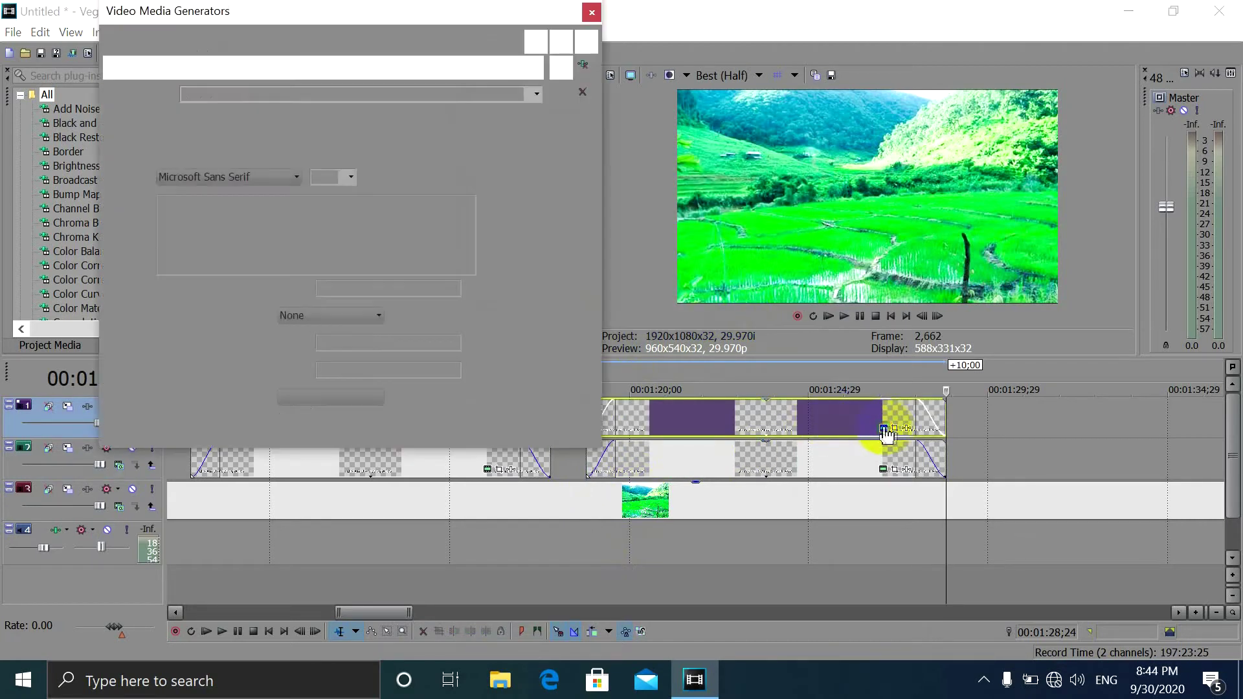
pyautogui.click(241, 285)
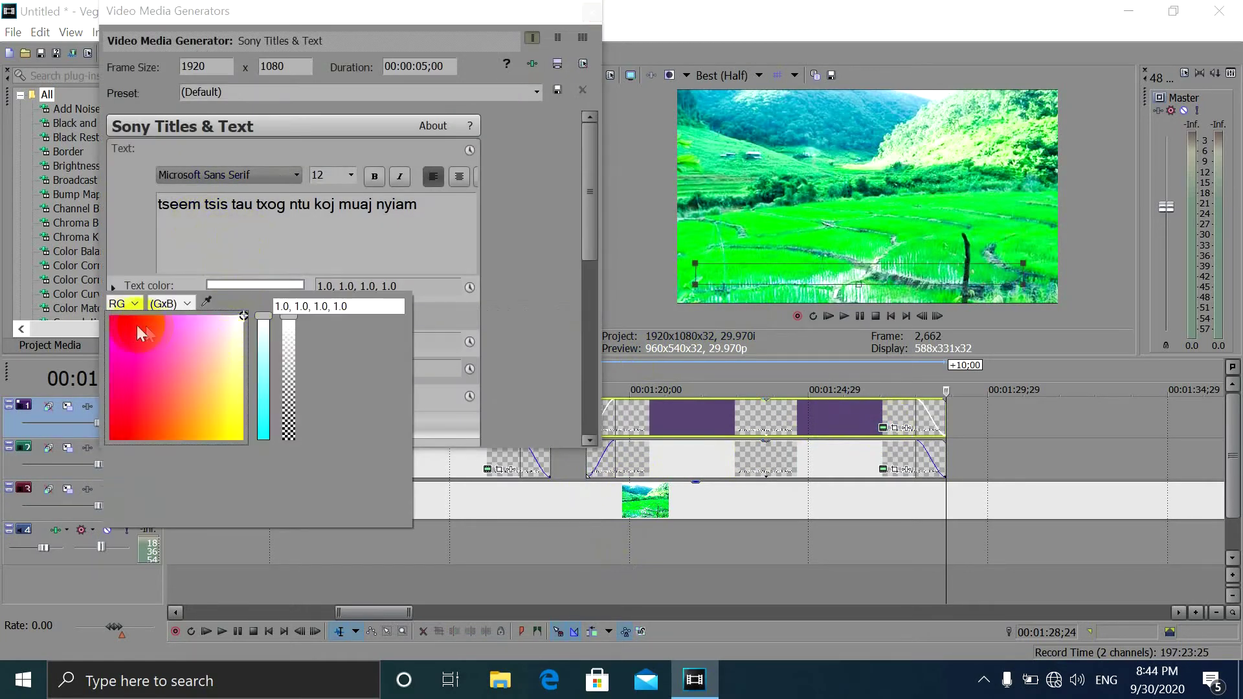
pyautogui.moveTo(138, 327); pyautogui.dragTo(128, 327)
pyautogui.click(569, 21)
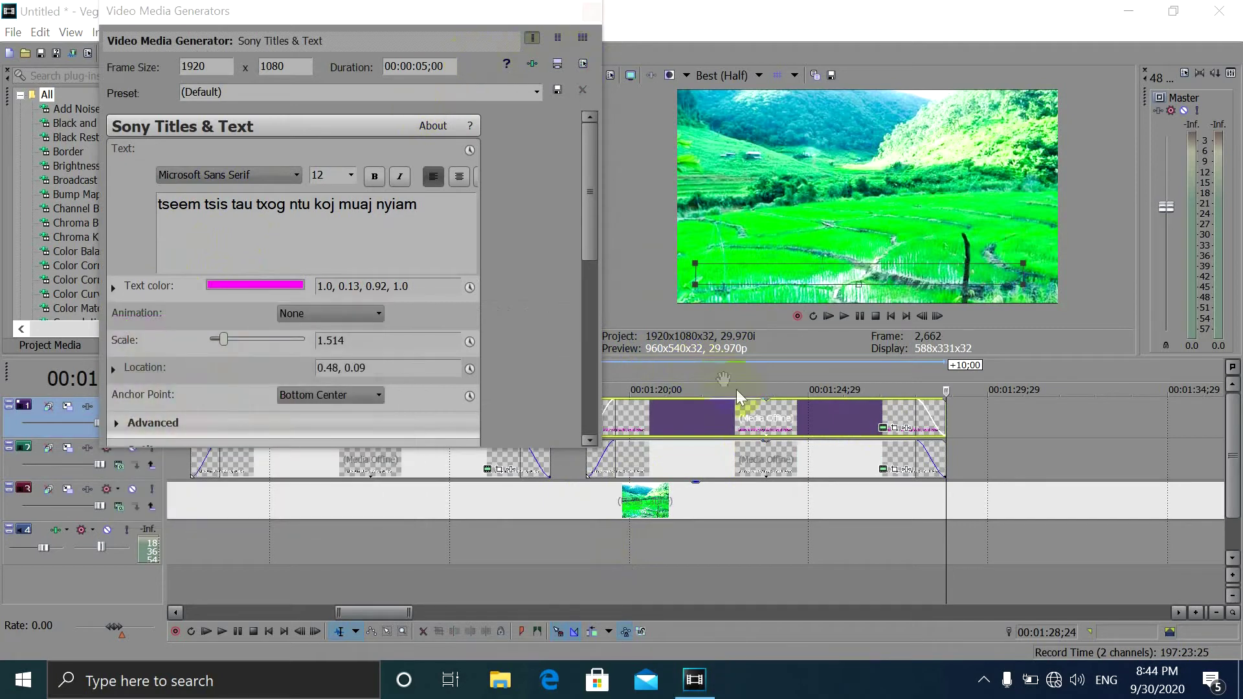
pyautogui.click(591, 11)
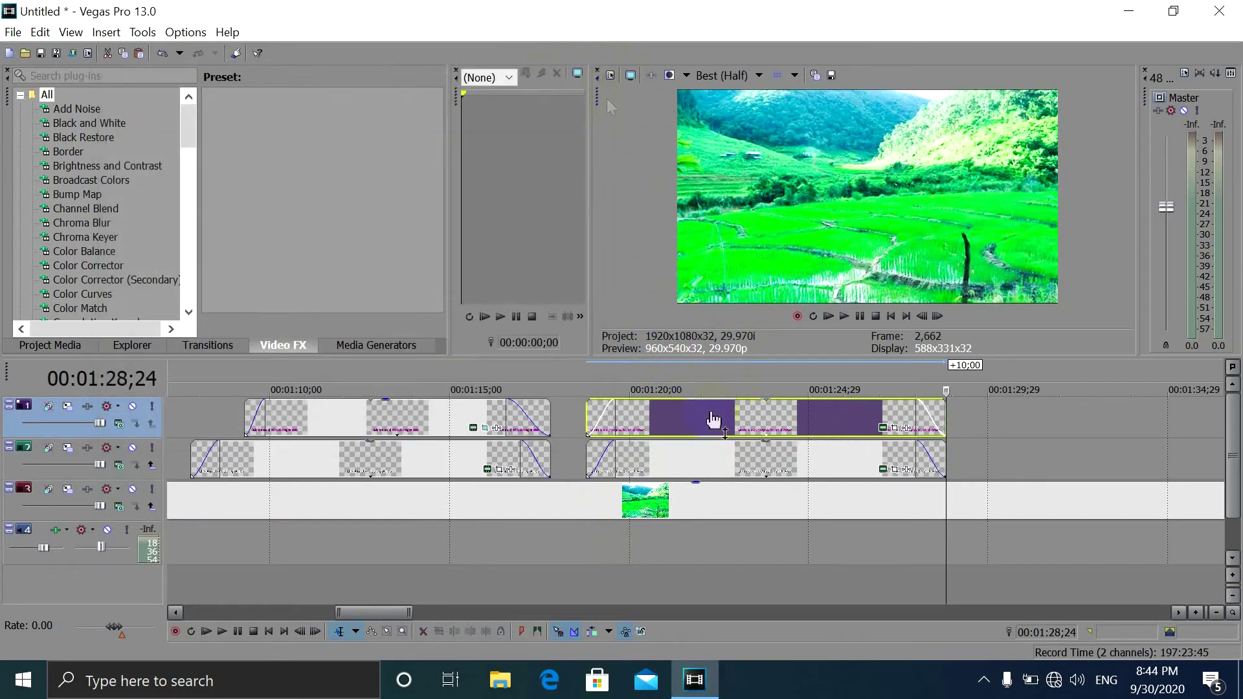
# In Event Pan/Crop for the second lyric's magenta copy, set both Maintain aspect ratio and Stretch to fill frame to No
pyautogui.click(895, 432)
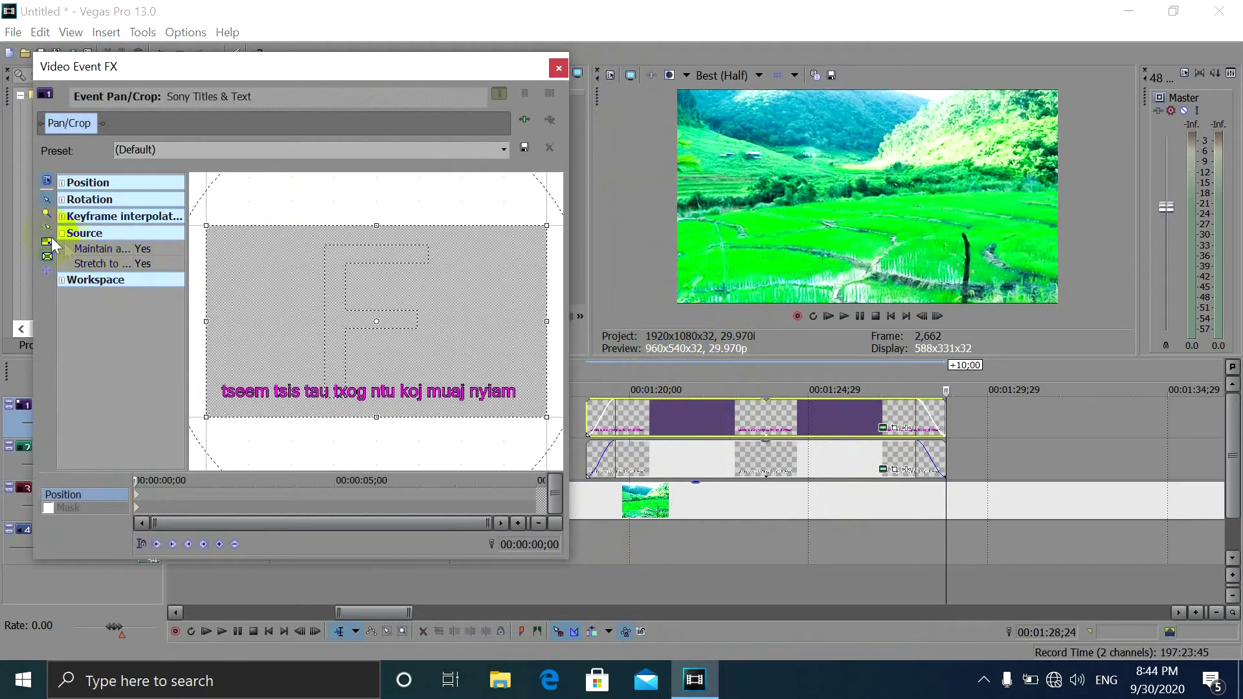
pyautogui.click(47, 184)
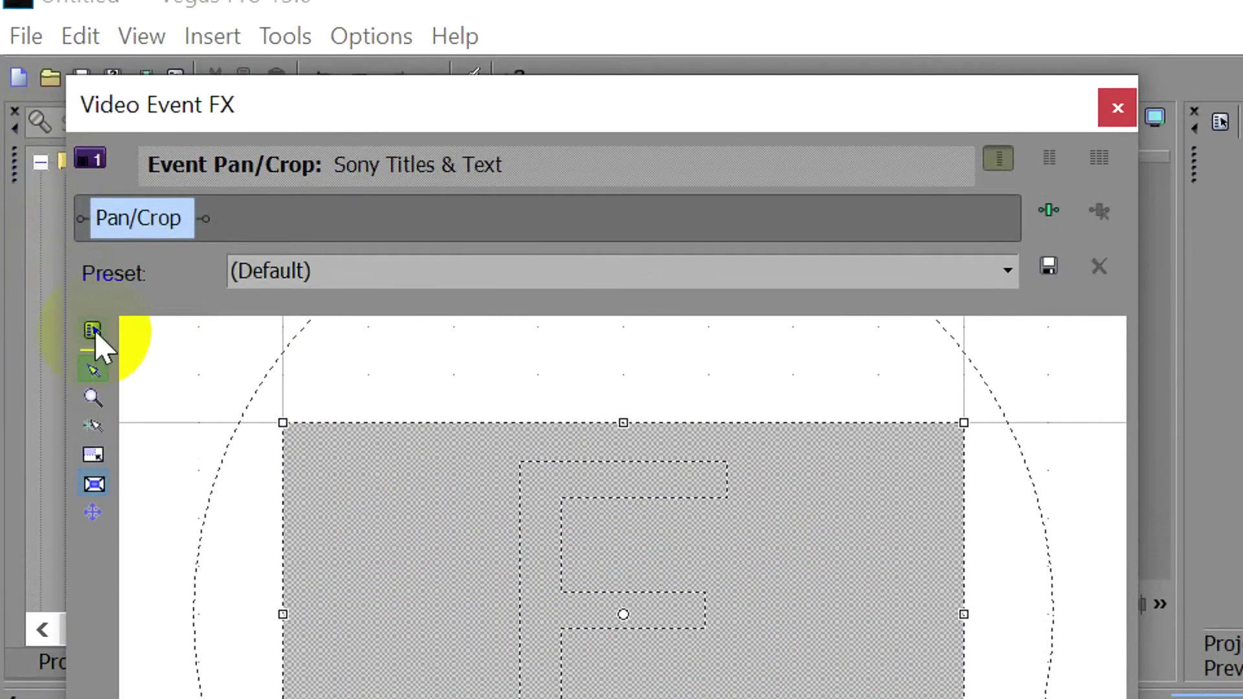
pyautogui.click(93, 330)
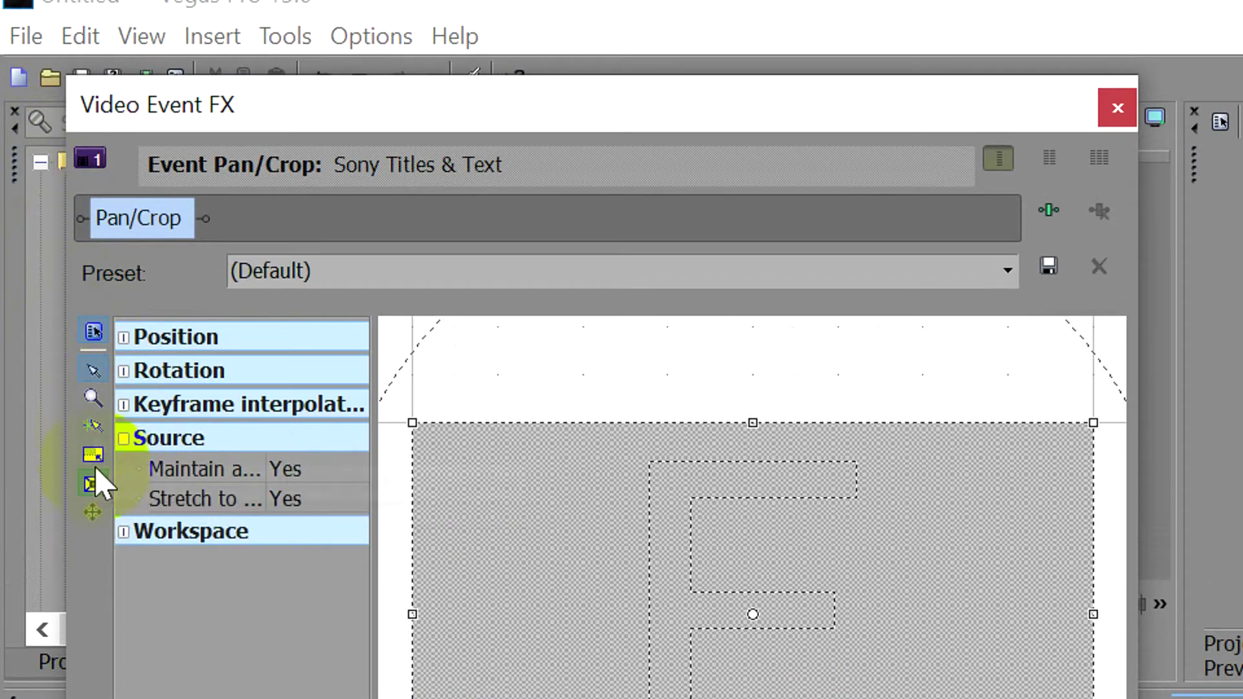
pyautogui.click(123, 439)
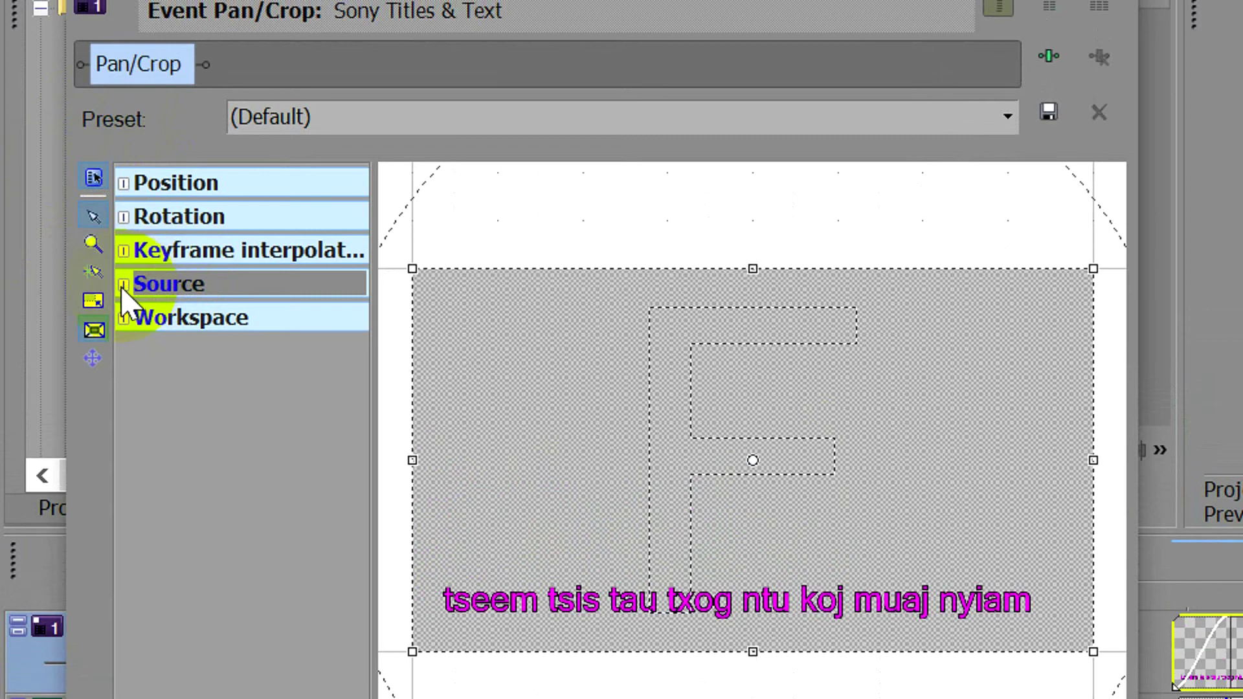
pyautogui.click(122, 286)
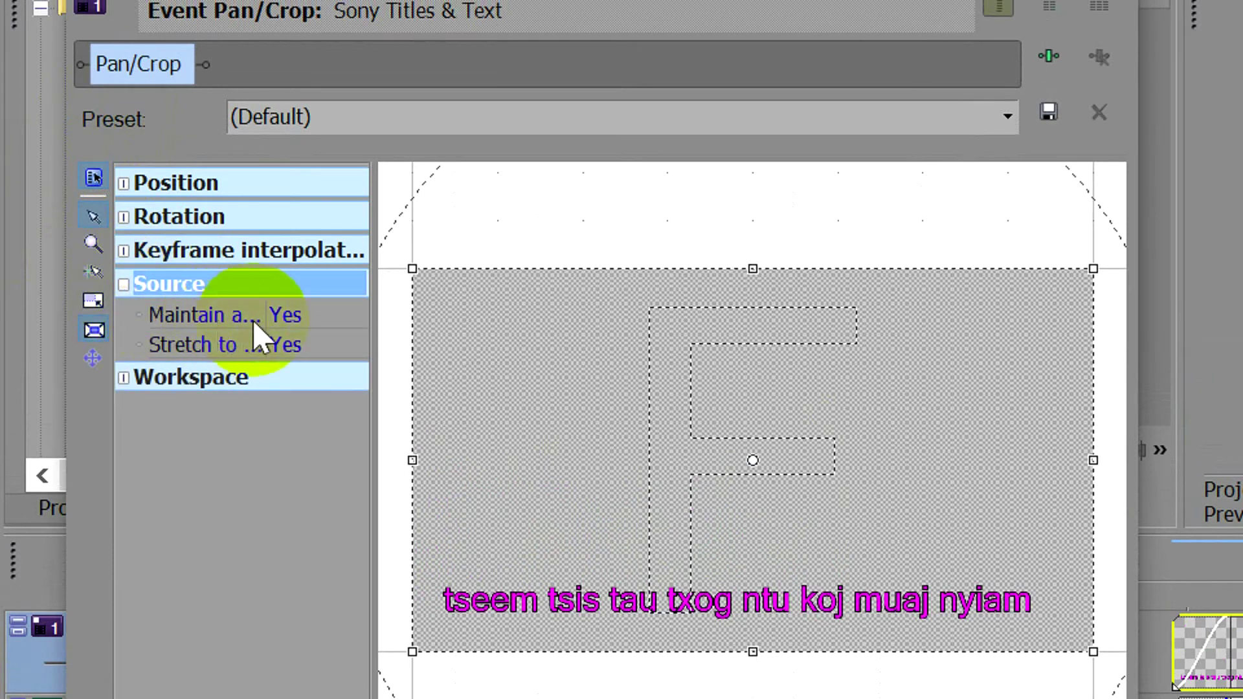
pyautogui.click(303, 315)
pyautogui.click(293, 364)
pyautogui.click(289, 342)
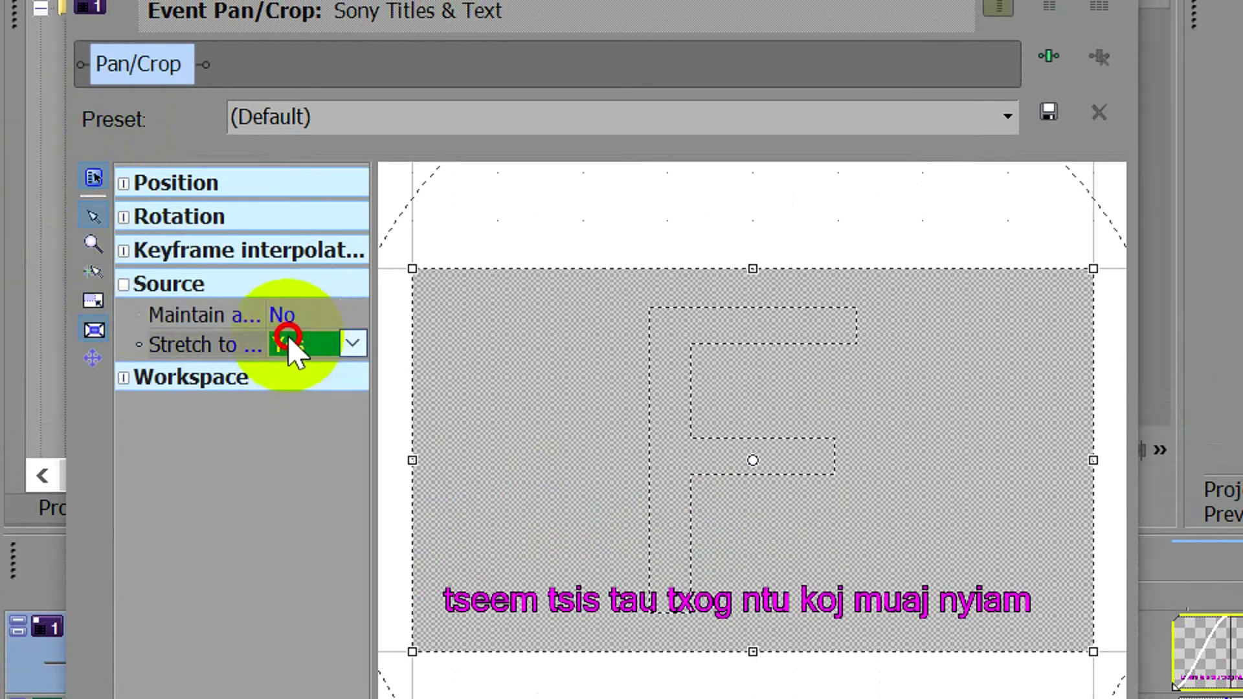
pyautogui.click(296, 392)
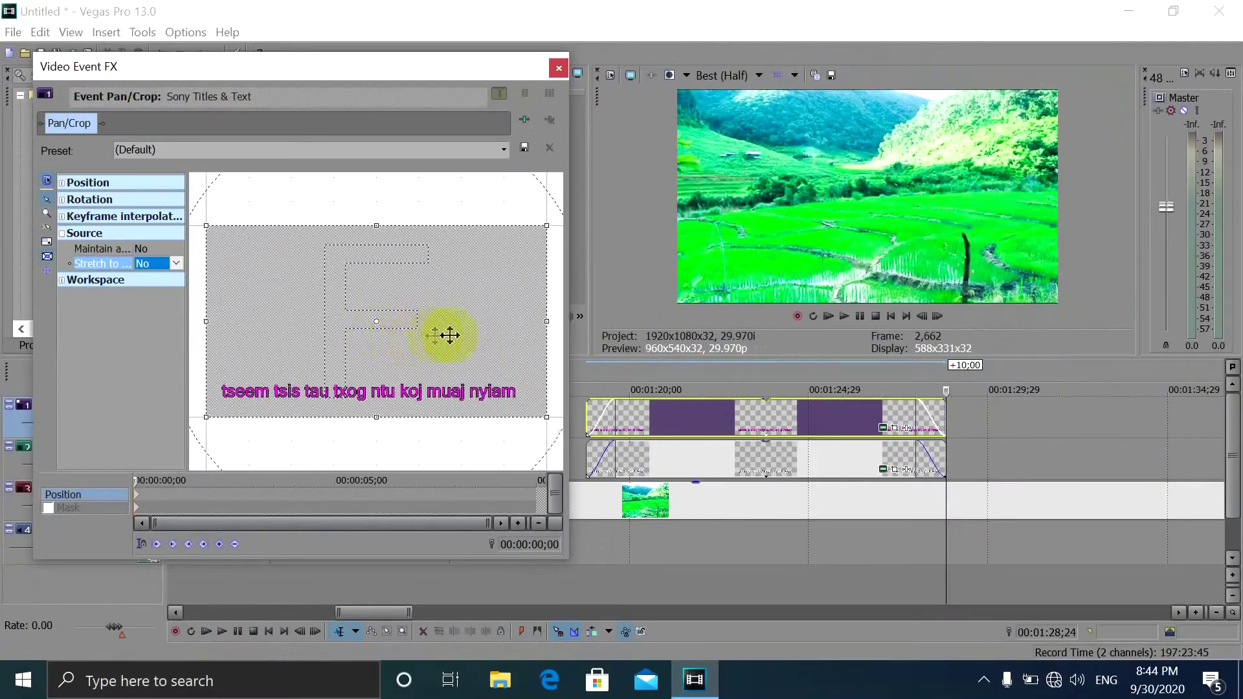
# Park the project at 00:01:22;14 and move the crop frame left, completely off the lyric, at the 00:00:00;00 Pan/Crop keyframe
pyautogui.click(942, 356)
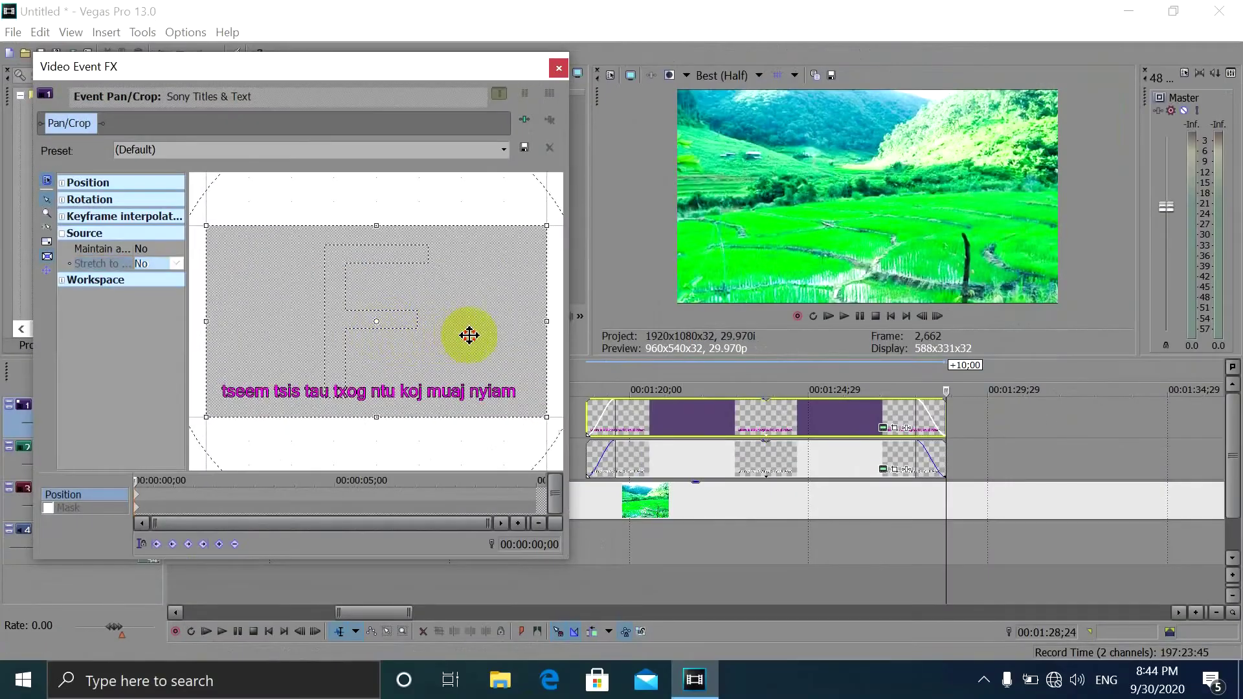
pyautogui.click(718, 428)
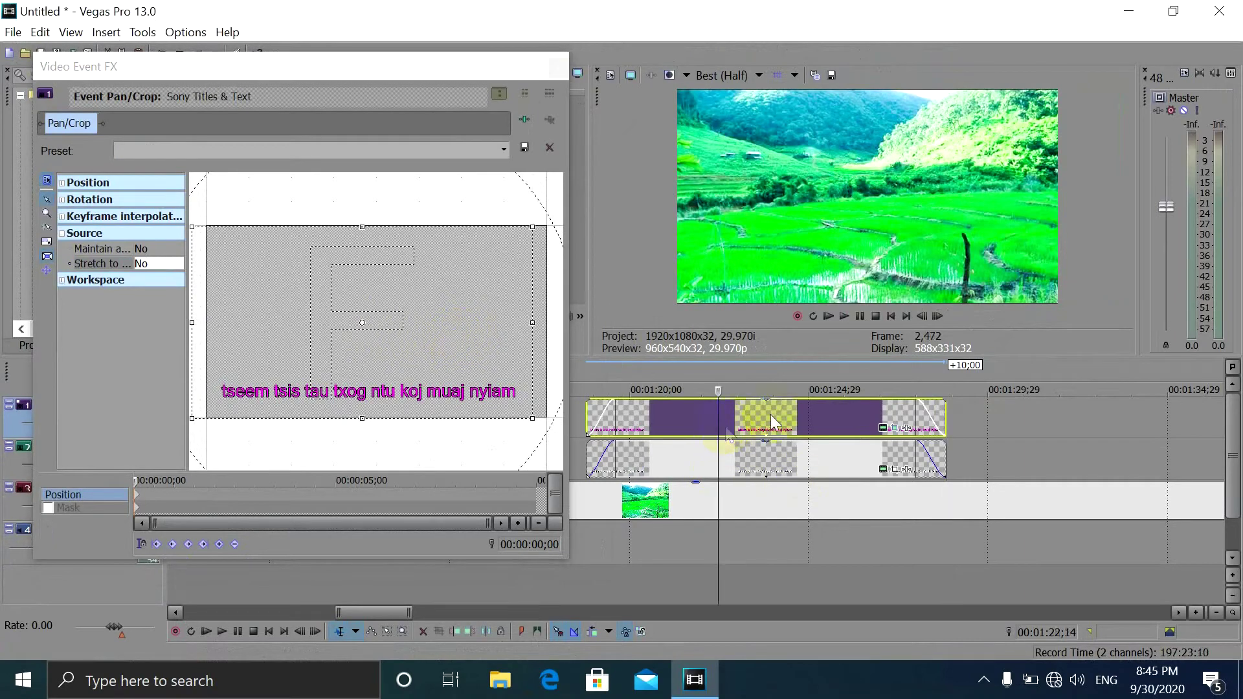
pyautogui.moveTo(416, 344); pyautogui.dragTo(101, 344)
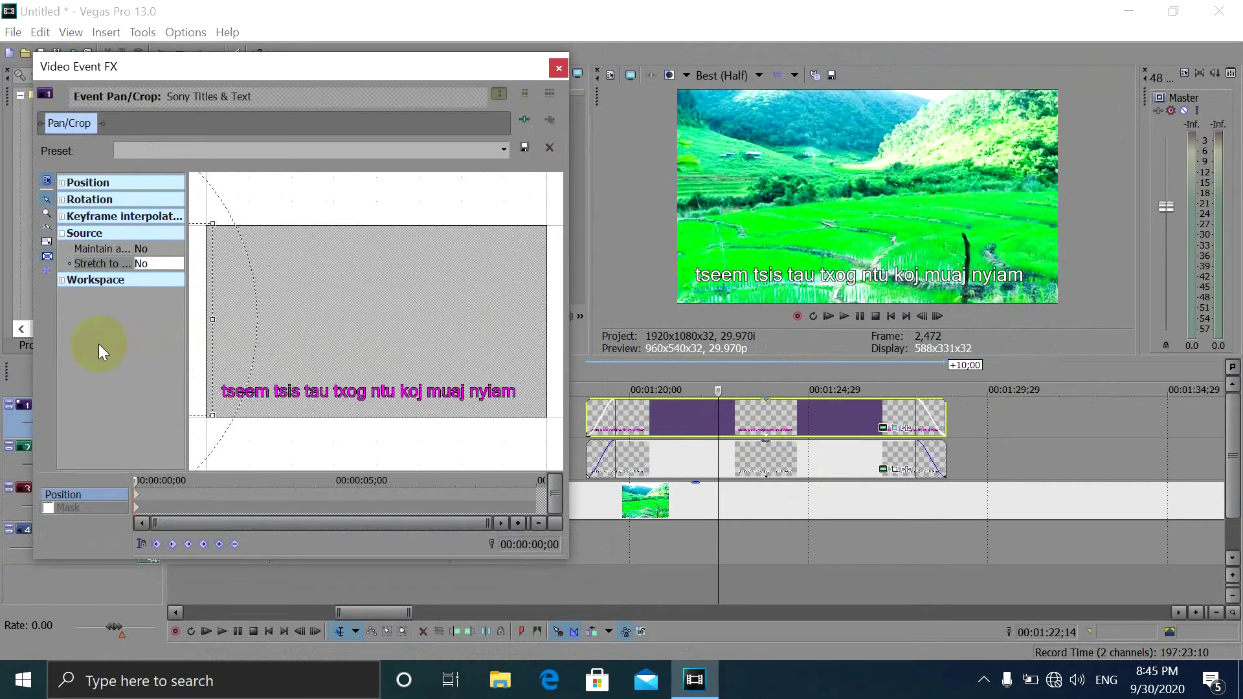
# At 00:00:10;00 in Pan/Crop, move the crop frame rightward across the magenta lyric and enlarge it well beyond the source frame, then close Pan/Crop
pyautogui.moveTo(135, 479); pyautogui.dragTo(538, 481)
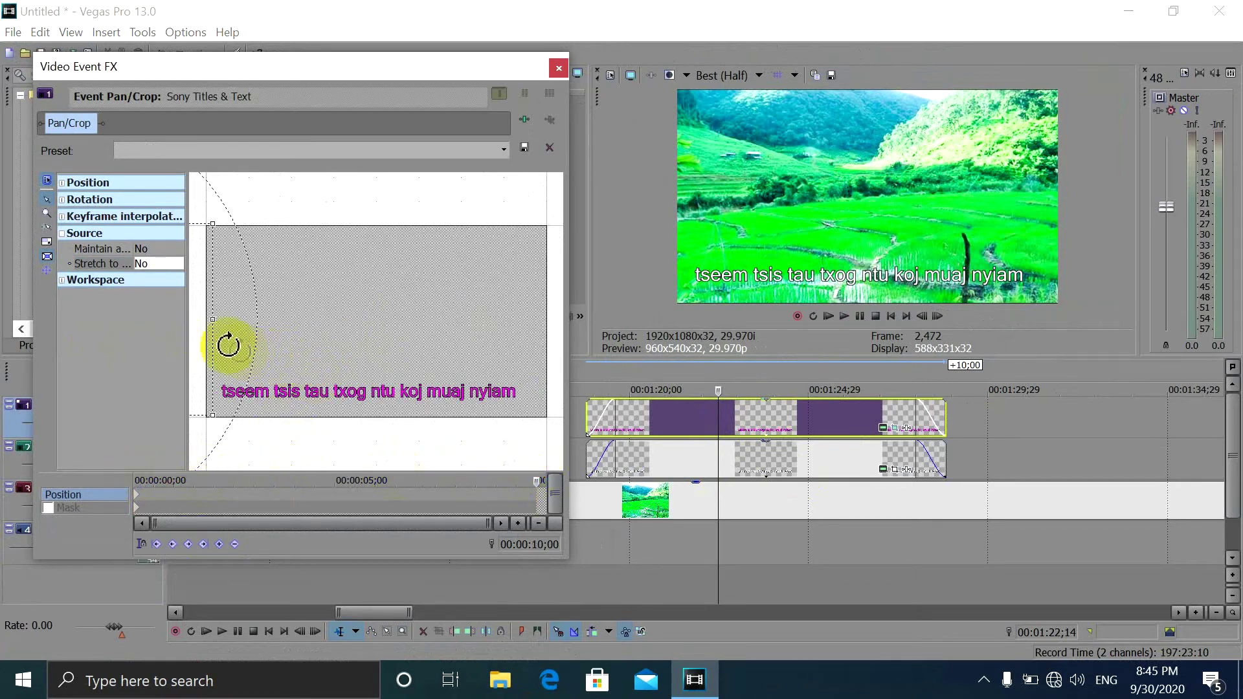
pyautogui.moveTo(203, 331); pyautogui.dragTo(521, 325)
pyautogui.scroll(-4, 341, 347)
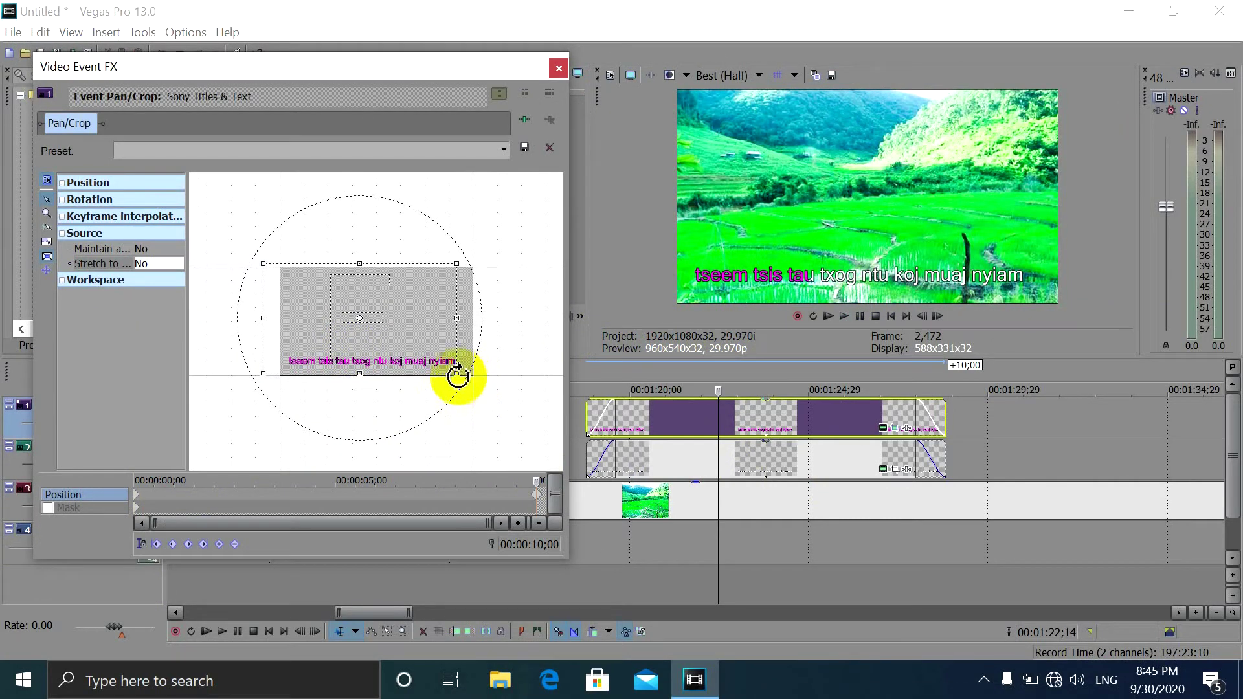
pyautogui.moveTo(457, 372); pyautogui.dragTo(546, 471)
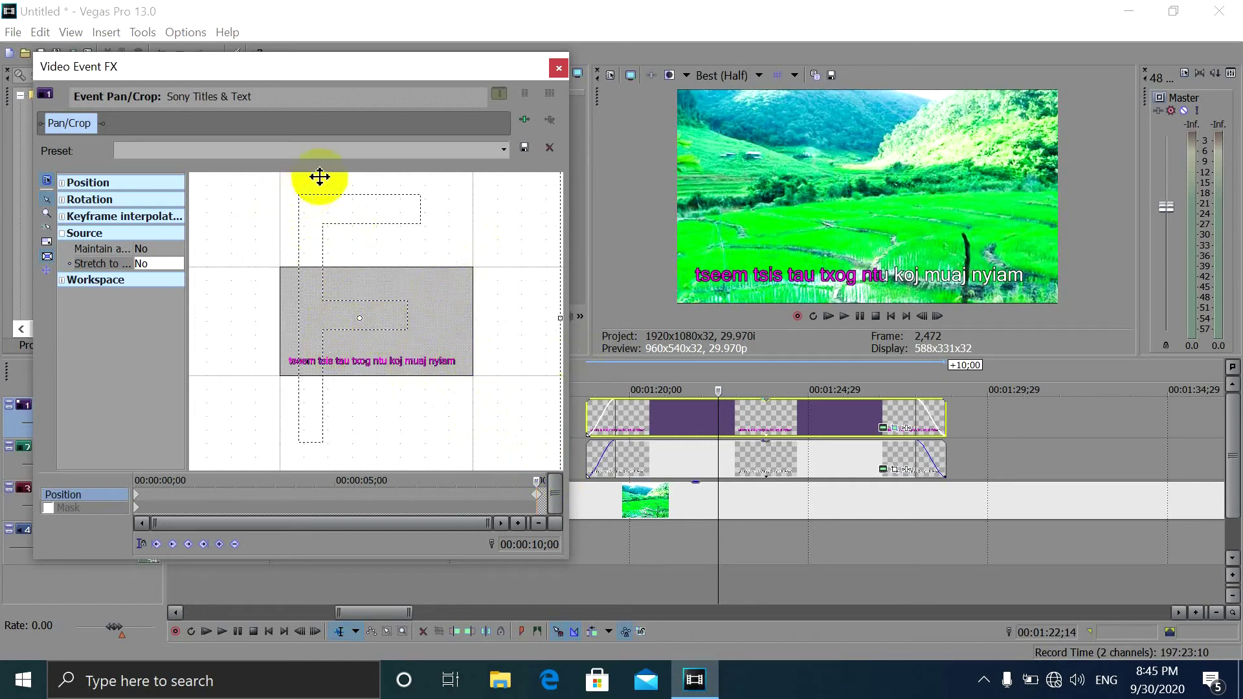
pyautogui.moveTo(435, 211); pyautogui.dragTo(714, 326)
pyautogui.moveTo(464, 333); pyautogui.dragTo(455, 333)
pyautogui.moveTo(325, 350)
pyautogui.mouseDown()
pyautogui.moveTo(389, 352)
pyautogui.moveTo(119, 352)
pyautogui.moveTo(397, 349)
pyautogui.moveTo(10, 369)
pyautogui.moveTo(260, 355)
pyautogui.moveTo(19, 343)
pyautogui.moveTo(207, 349)
pyautogui.moveTo(582, 317)
pyautogui.moveTo(718, 323)
pyautogui.mouseUp()
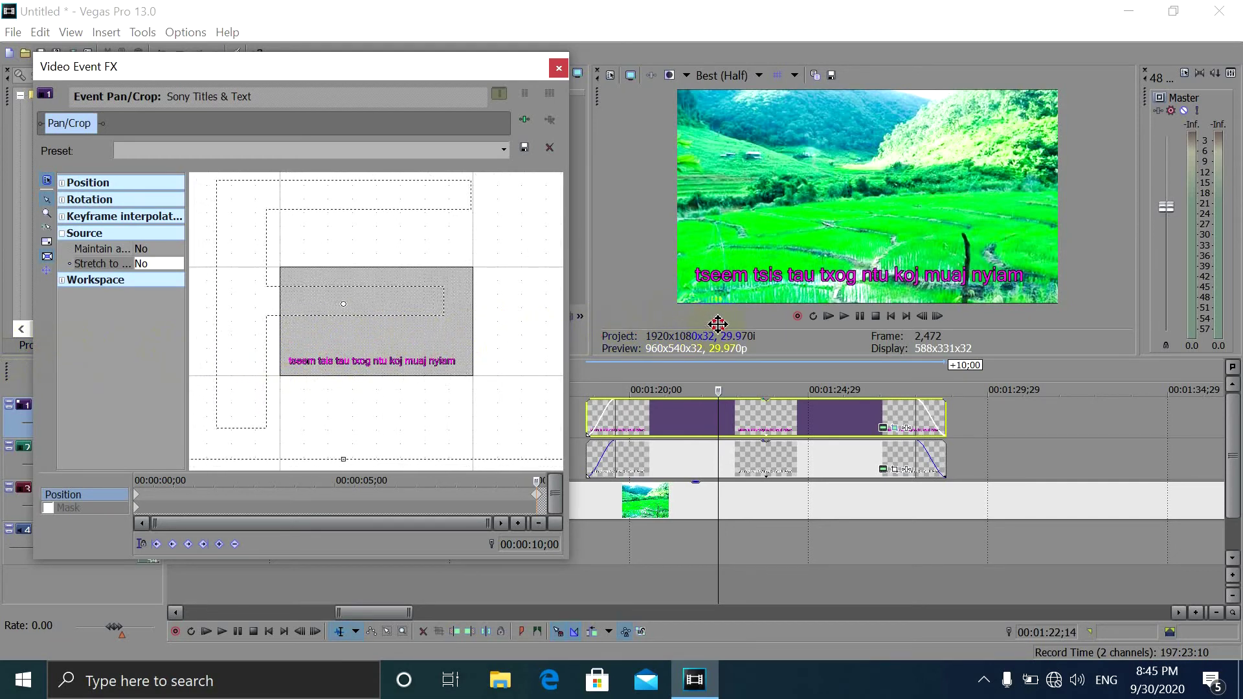
pyautogui.click(558, 68)
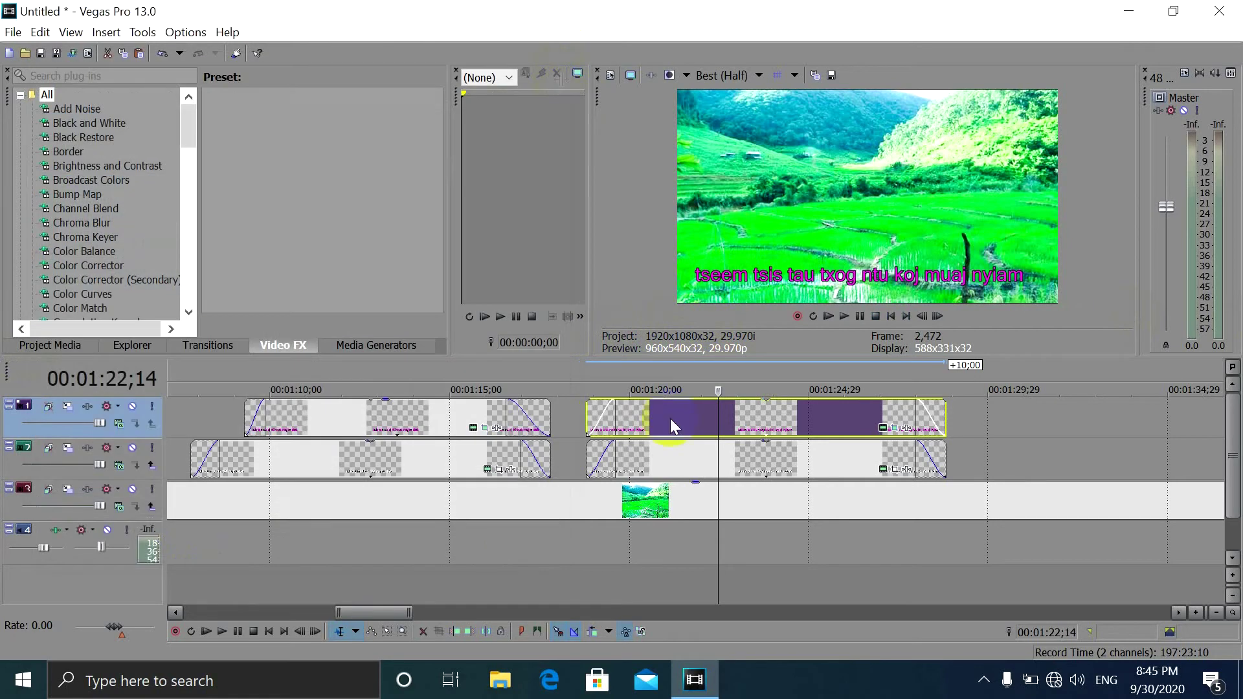
# Preview the color reveal on the second lyric from 00:01:18;03
pyautogui.moveTo(582, 429); pyautogui.dragTo(573, 429)
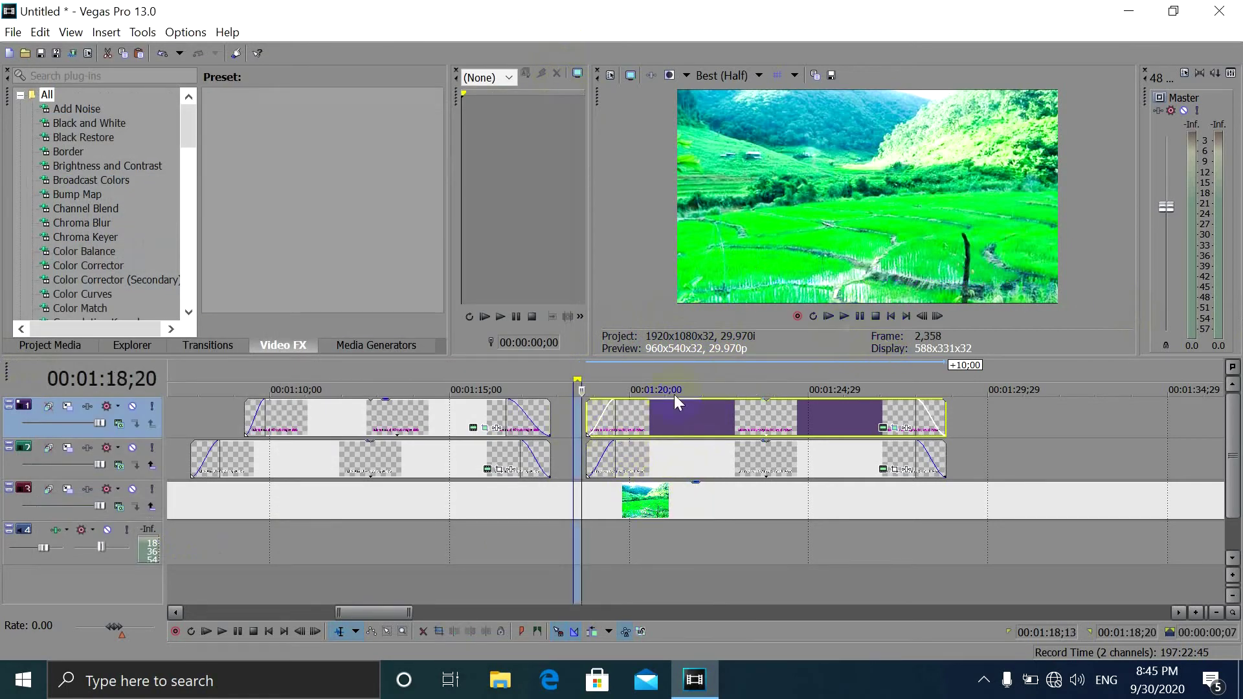
pyautogui.click(561, 403)
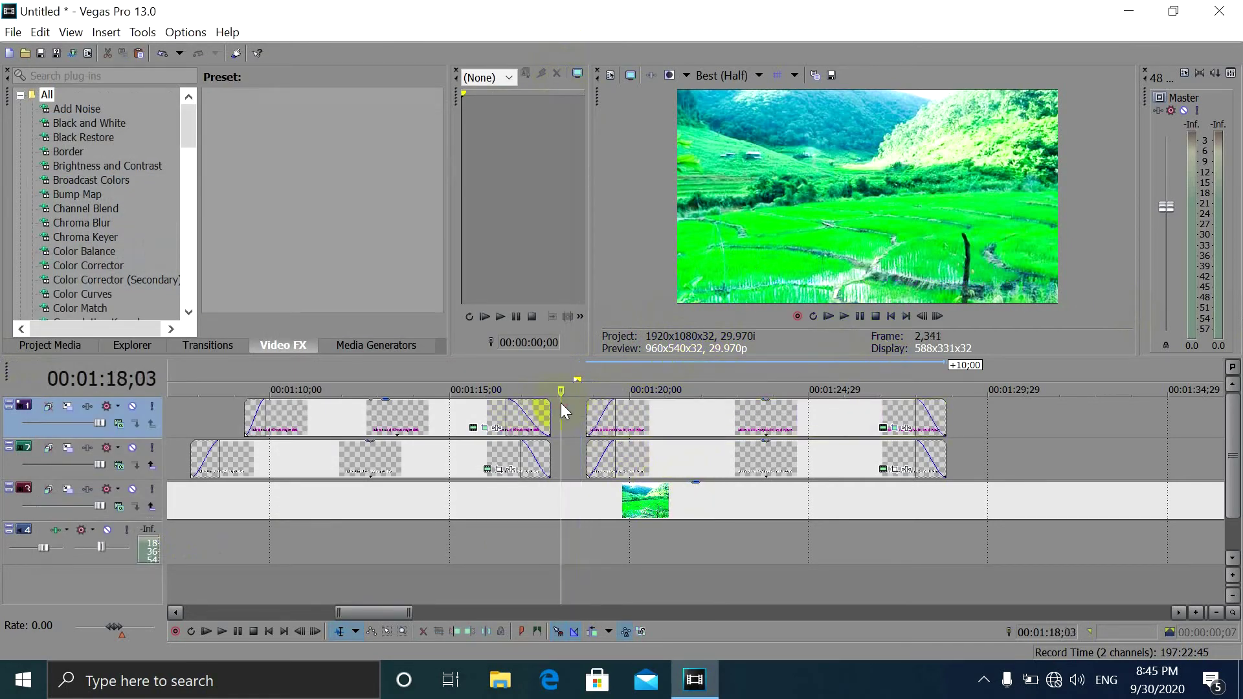
pyautogui.click(845, 315)
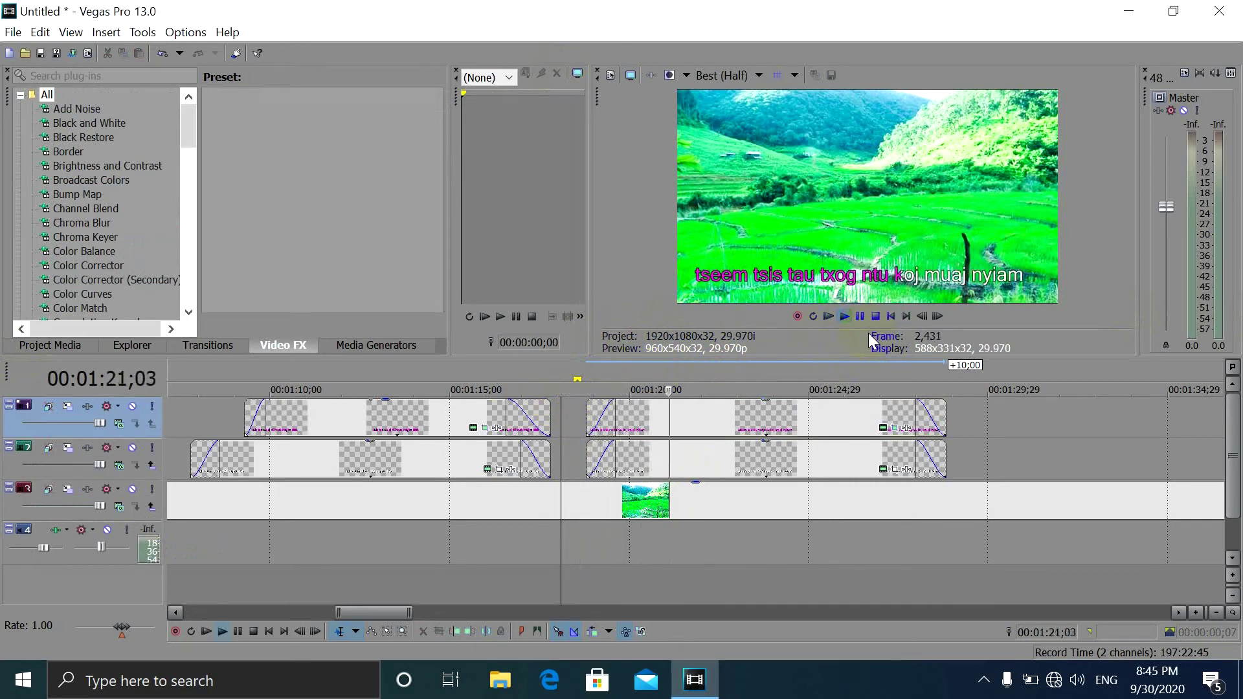
pyautogui.click(859, 316)
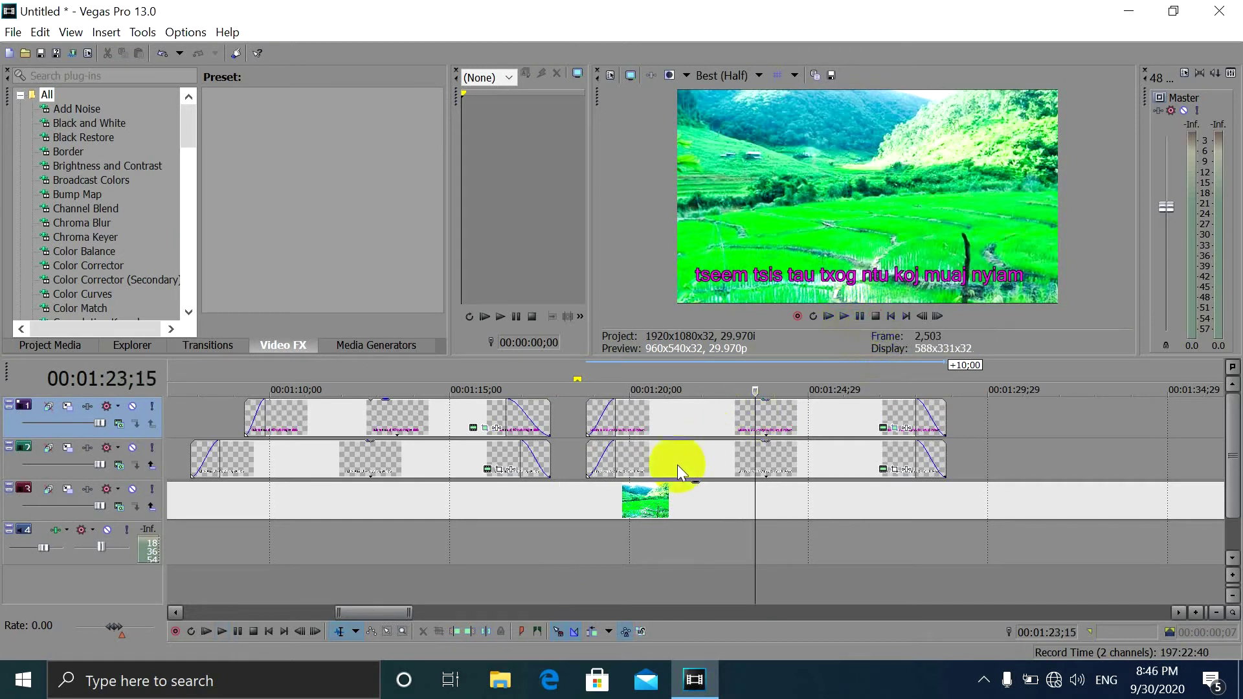
# Trim 26 frames off the start of the second lyric's magenta copy and preview both lyric lines from 00:01:07;24
pyautogui.click(586, 415)
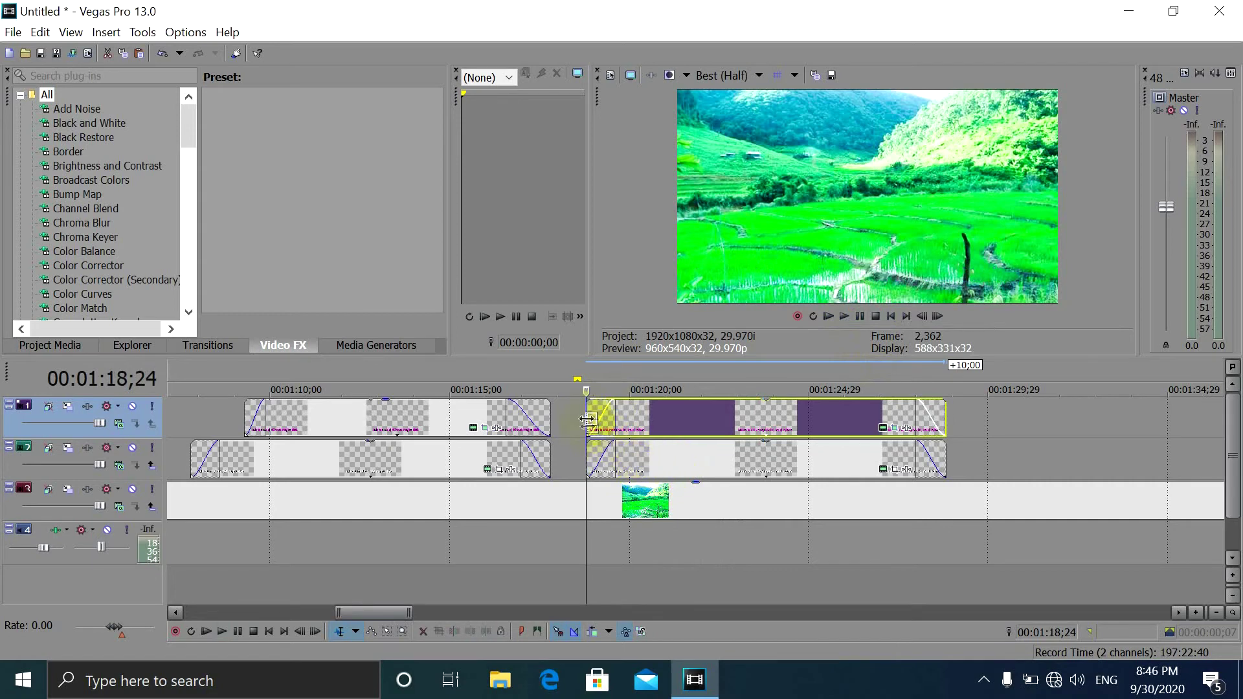
pyautogui.moveTo(590, 415); pyautogui.dragTo(620, 411)
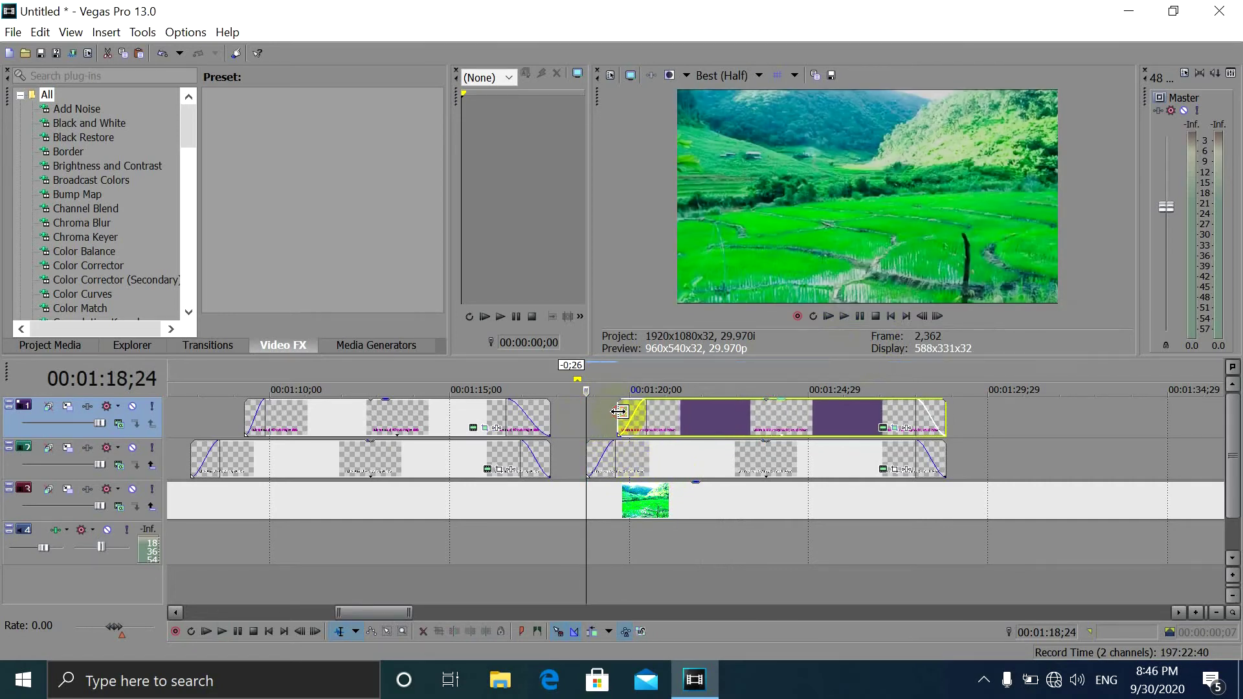
pyautogui.click(193, 410)
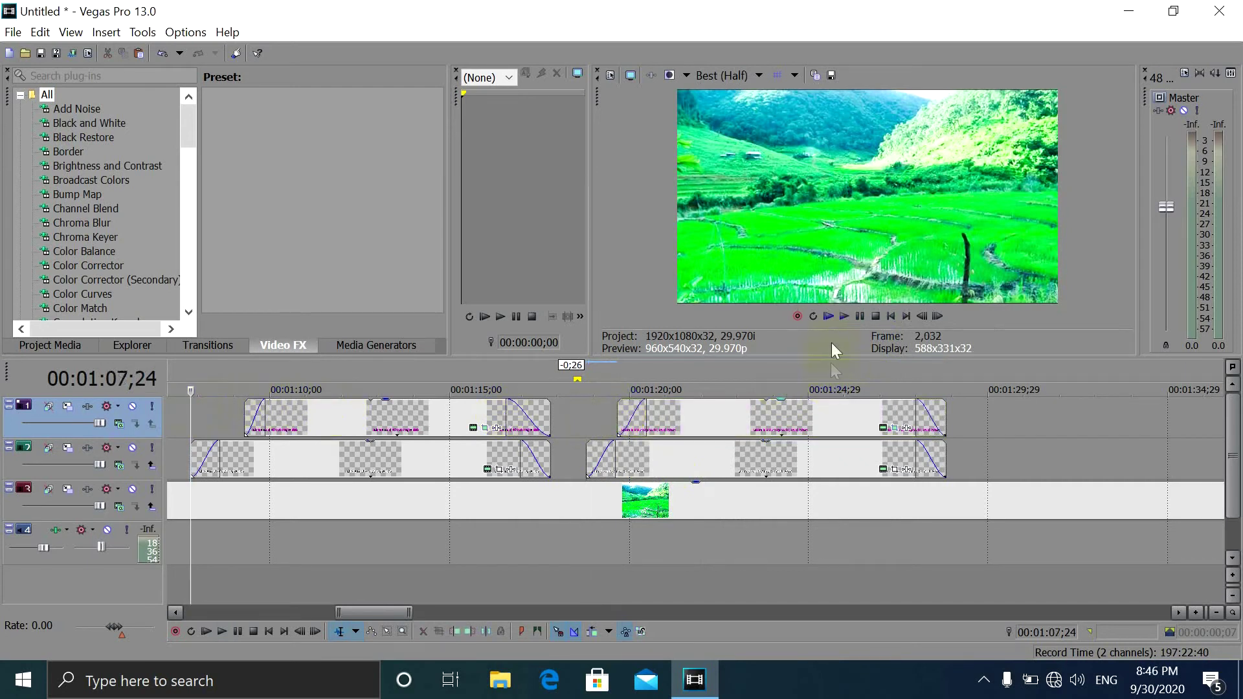
pyautogui.click(844, 318)
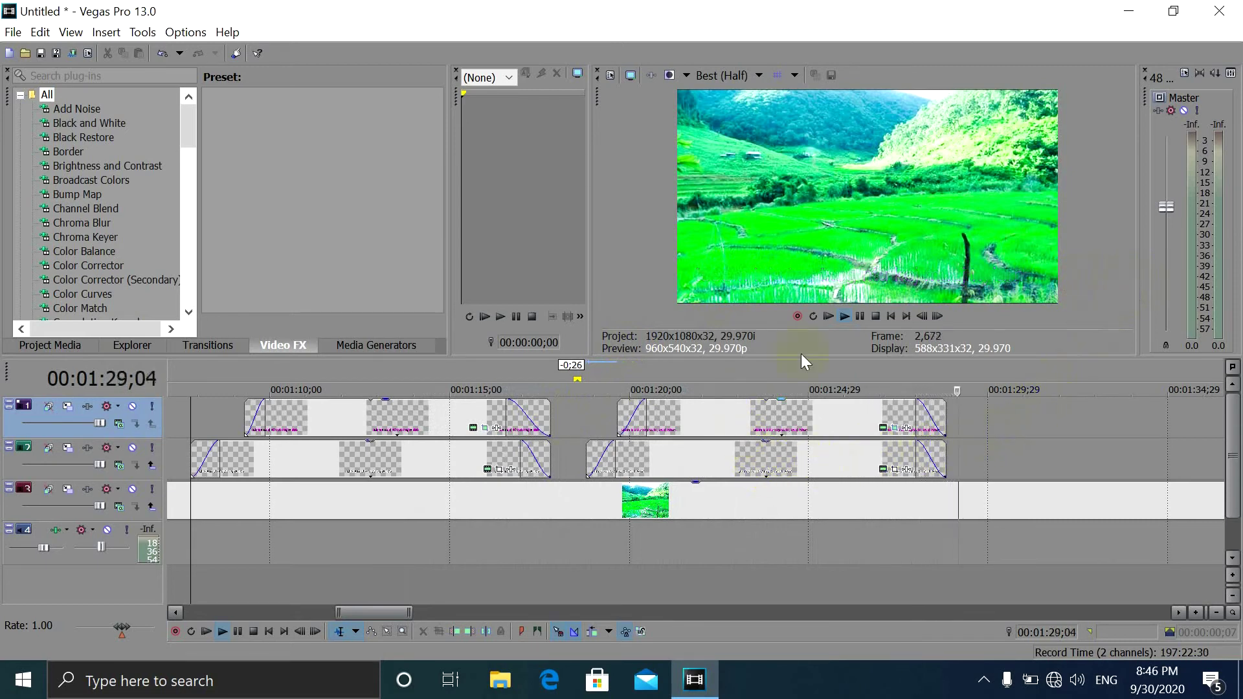
pyautogui.click(861, 317)
# Find the finished karaoke video further along the third track and play its lyric effect from 00:02:19;09
pyautogui.moveTo(405, 611); pyautogui.dragTo(511, 608)
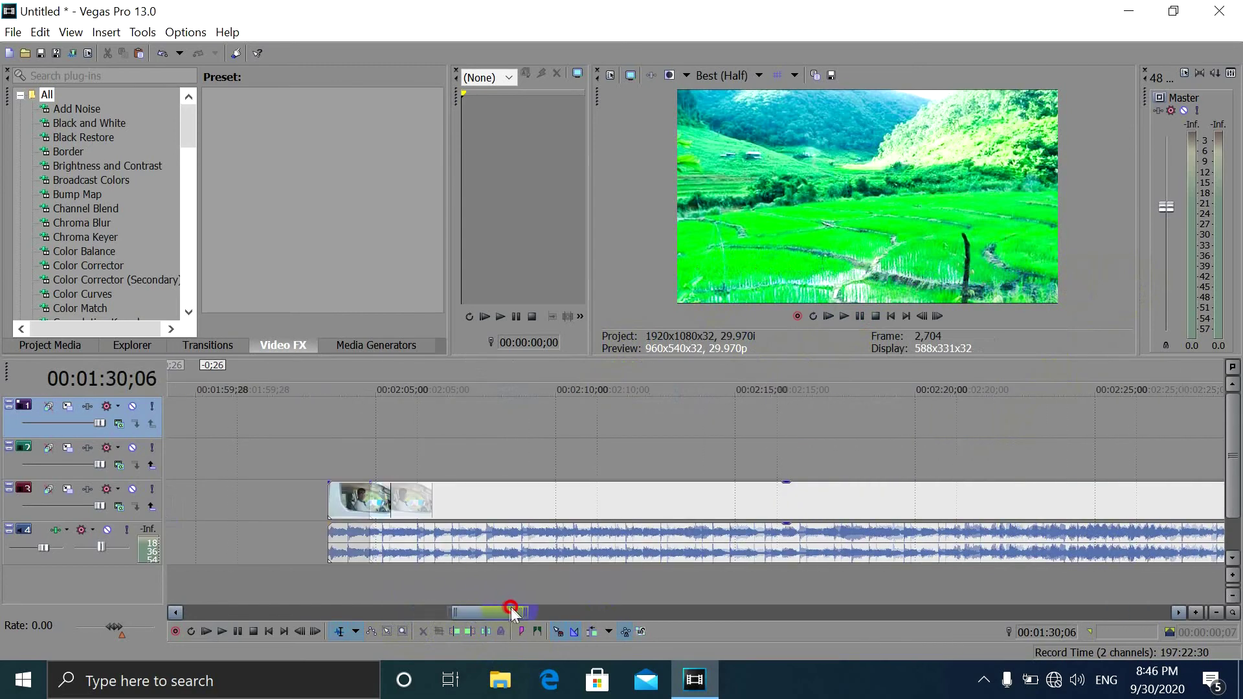
pyautogui.click(554, 491)
pyautogui.click(526, 492)
pyautogui.click(656, 500)
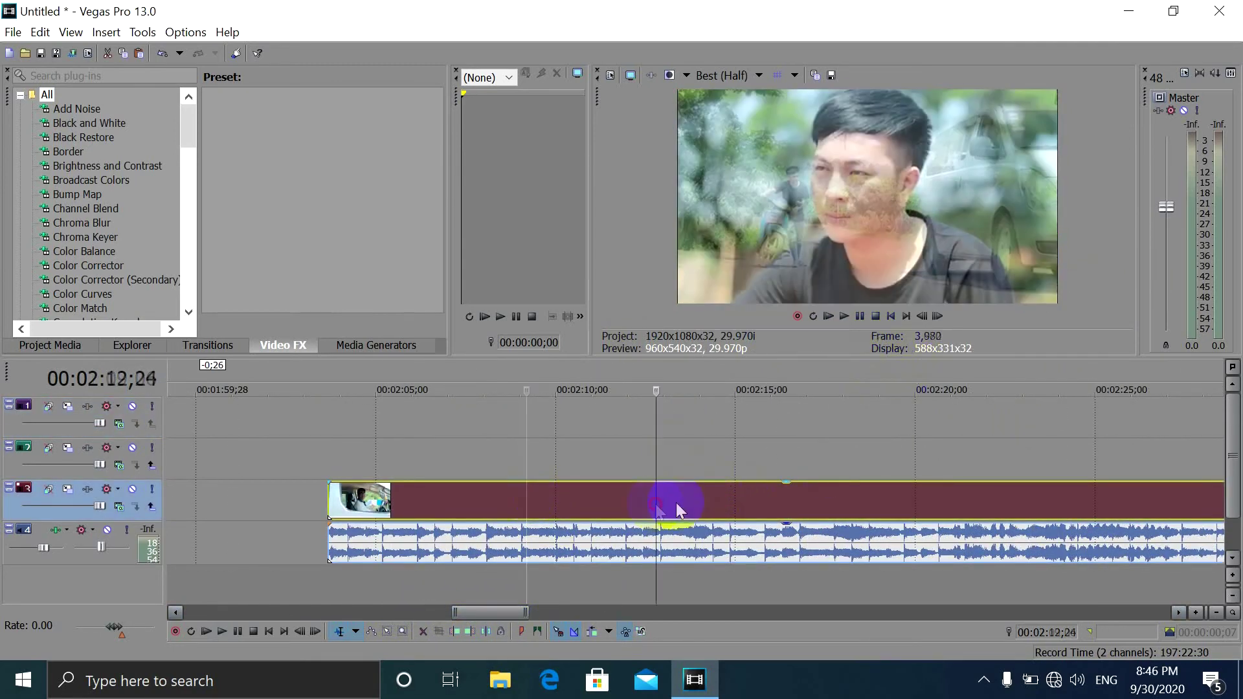
pyautogui.click(748, 503)
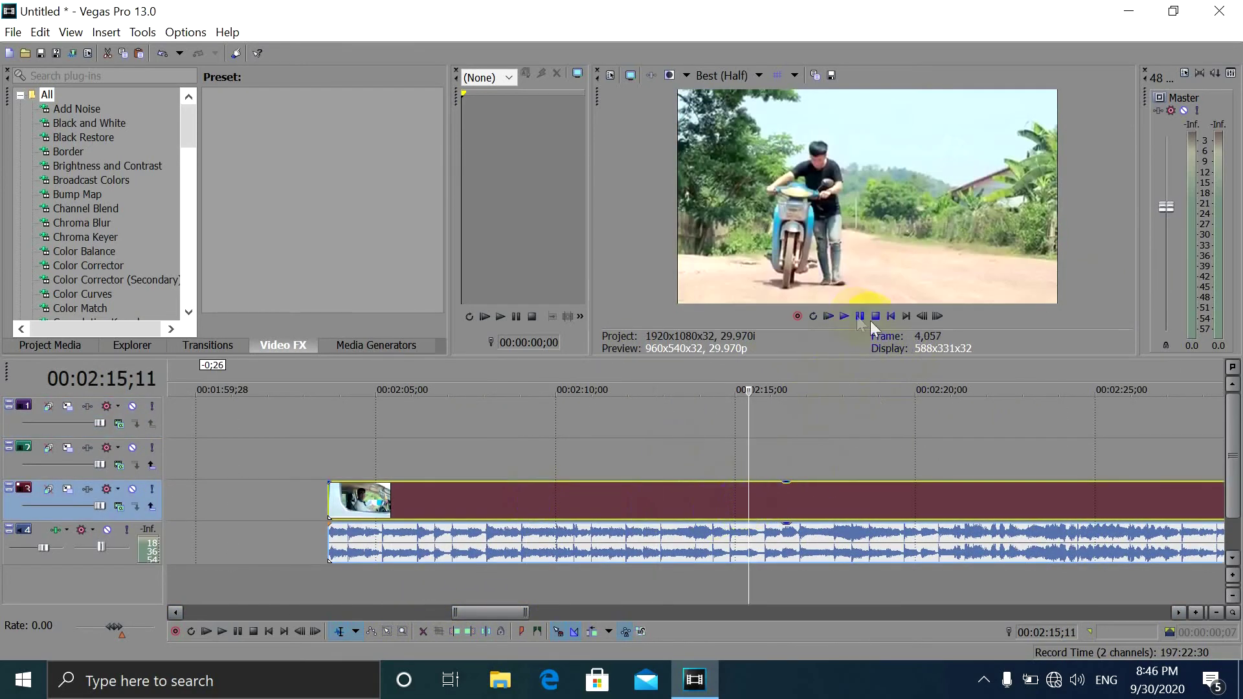
pyautogui.click(564, 469)
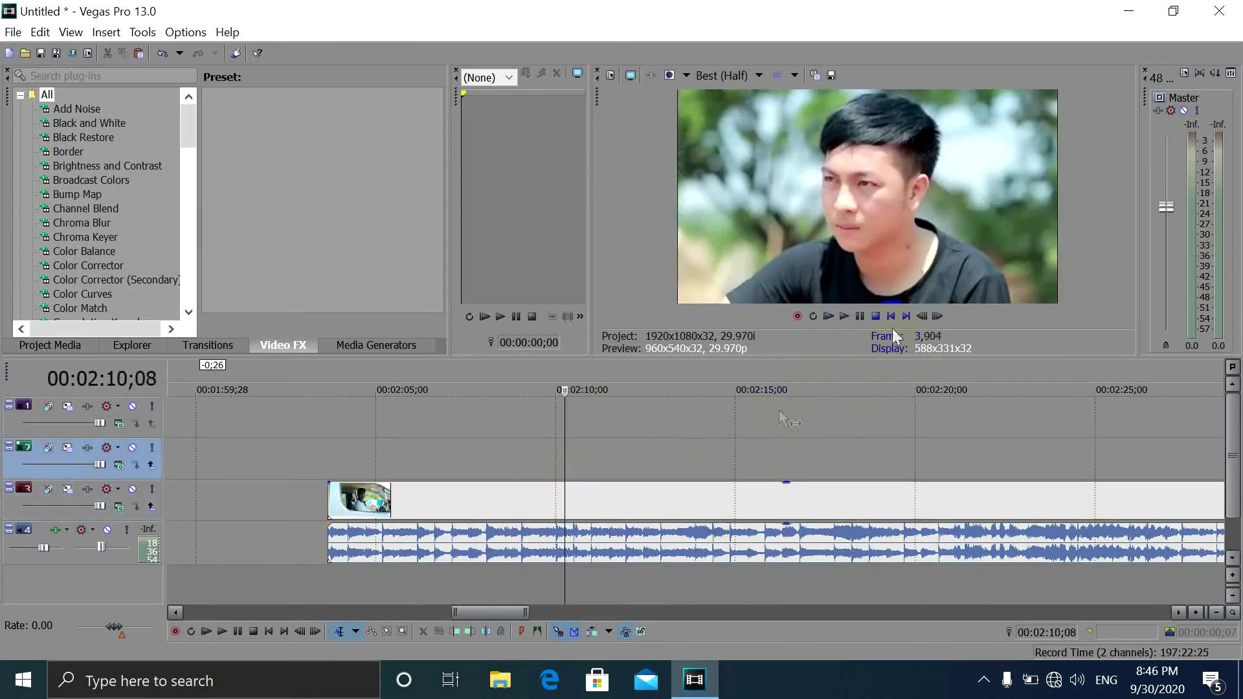
pyautogui.click(844, 316)
pyautogui.click(745, 503)
pyautogui.moveTo(879, 497); pyautogui.dragTo(889, 500)
pyautogui.click(845, 316)
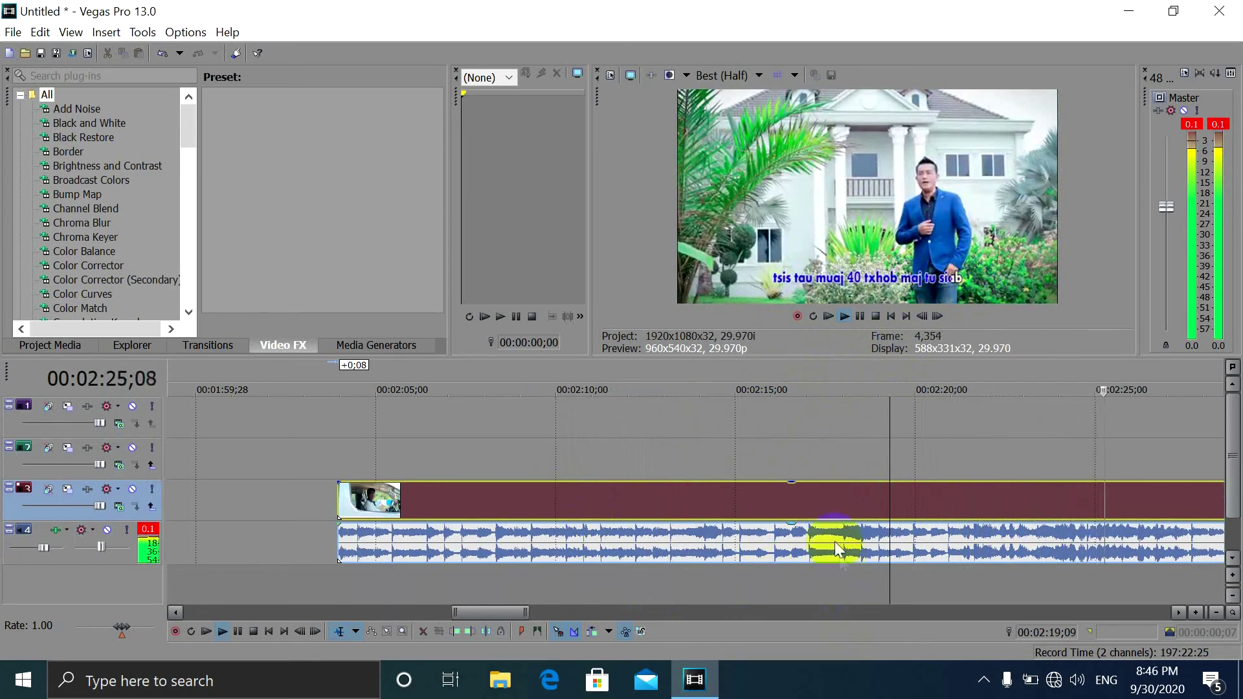
pyautogui.click(859, 317)
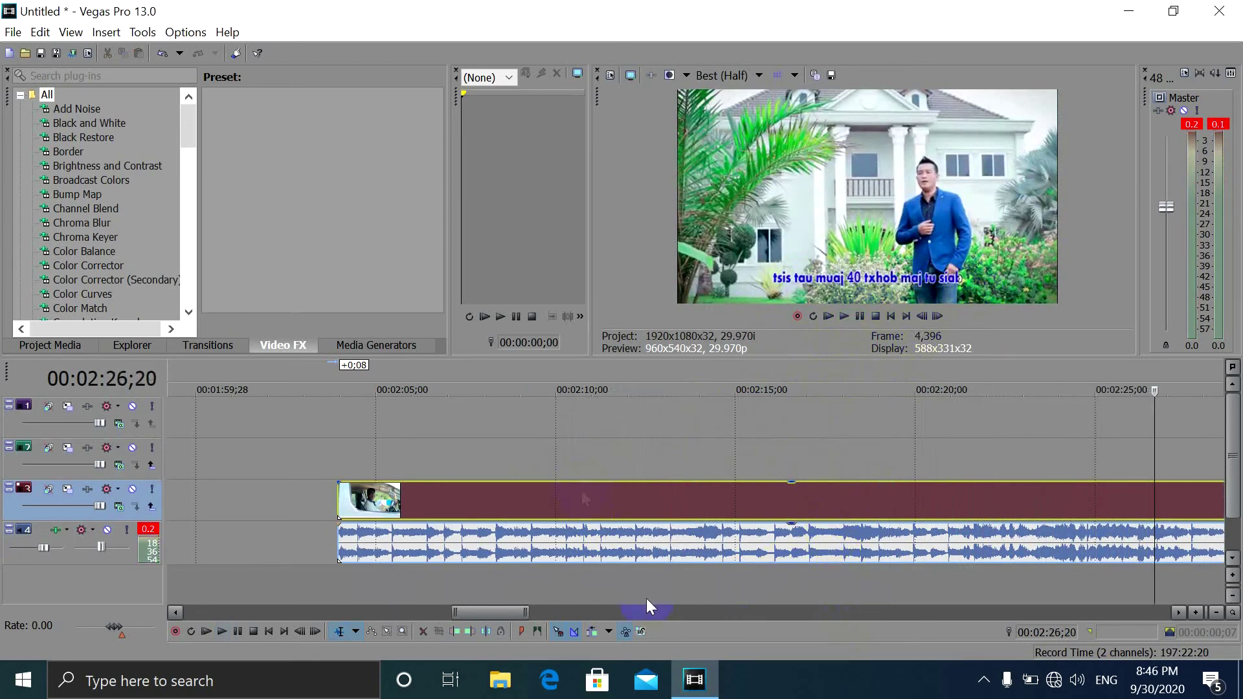
# Return to the two lyric lines, play their color reveals from 00:01:07;00, then replay the first line and pause at 00:01:17;05
pyautogui.moveTo(496, 618); pyautogui.dragTo(364, 626)
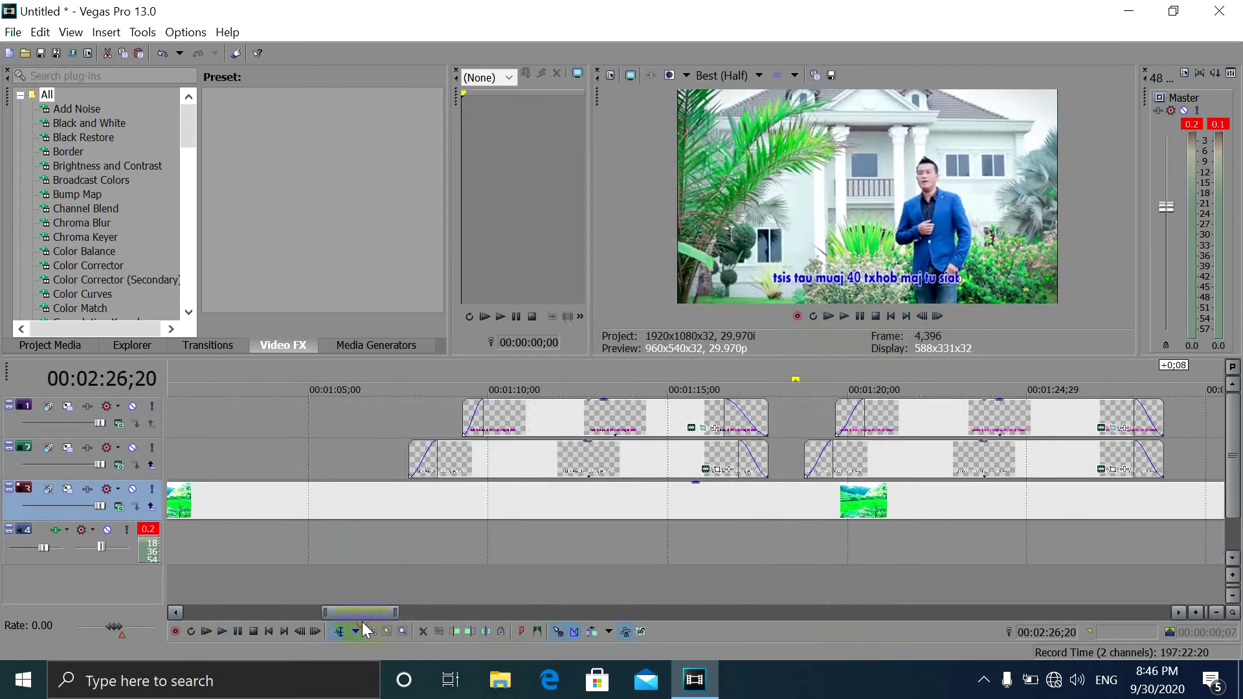
pyautogui.click(453, 418)
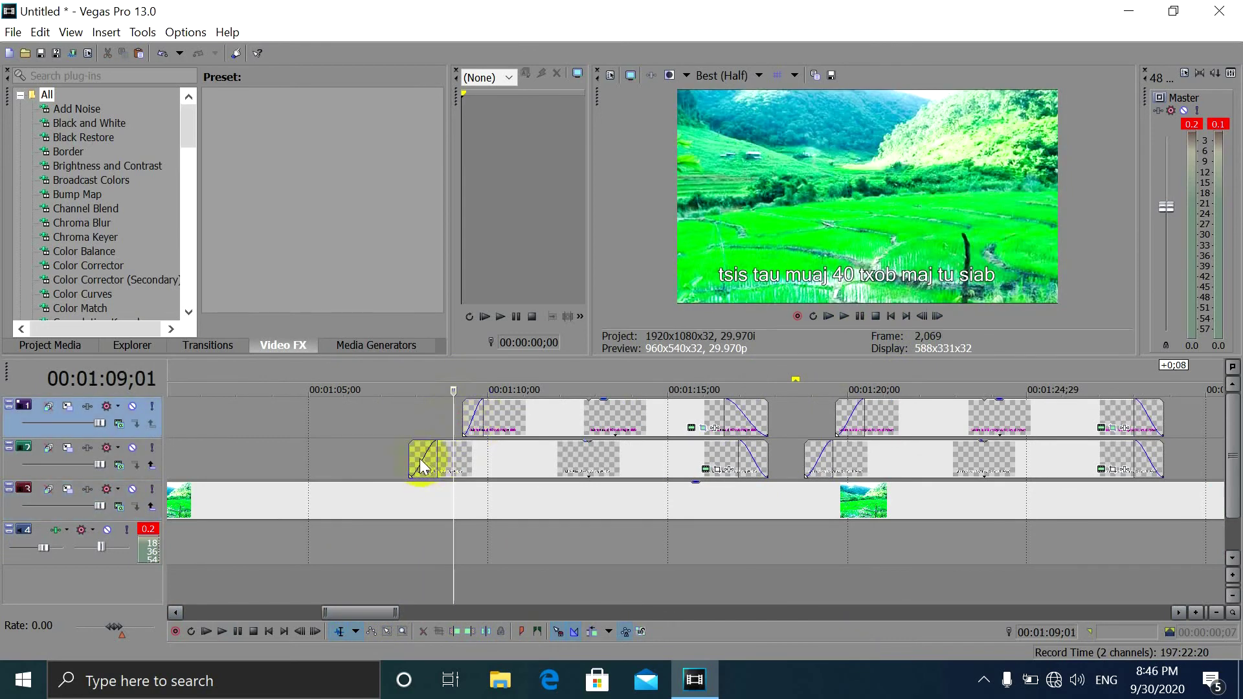
pyautogui.click(409, 458)
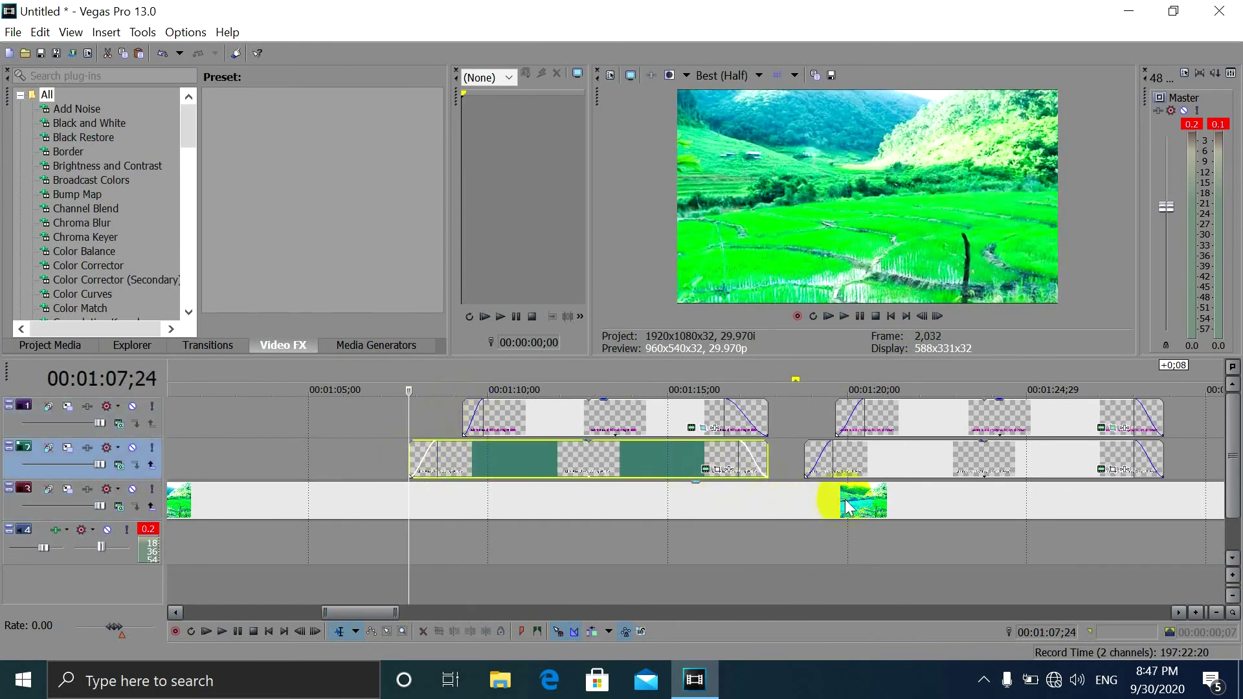
pyautogui.click(681, 507)
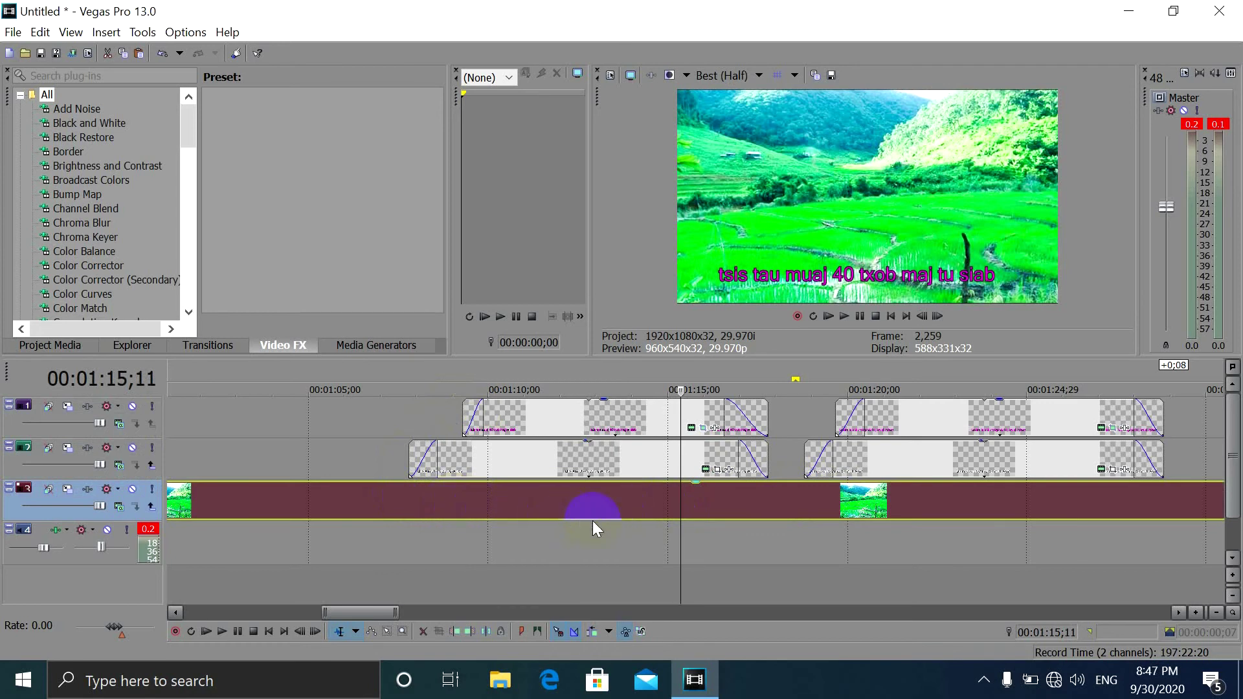
pyautogui.click(379, 491)
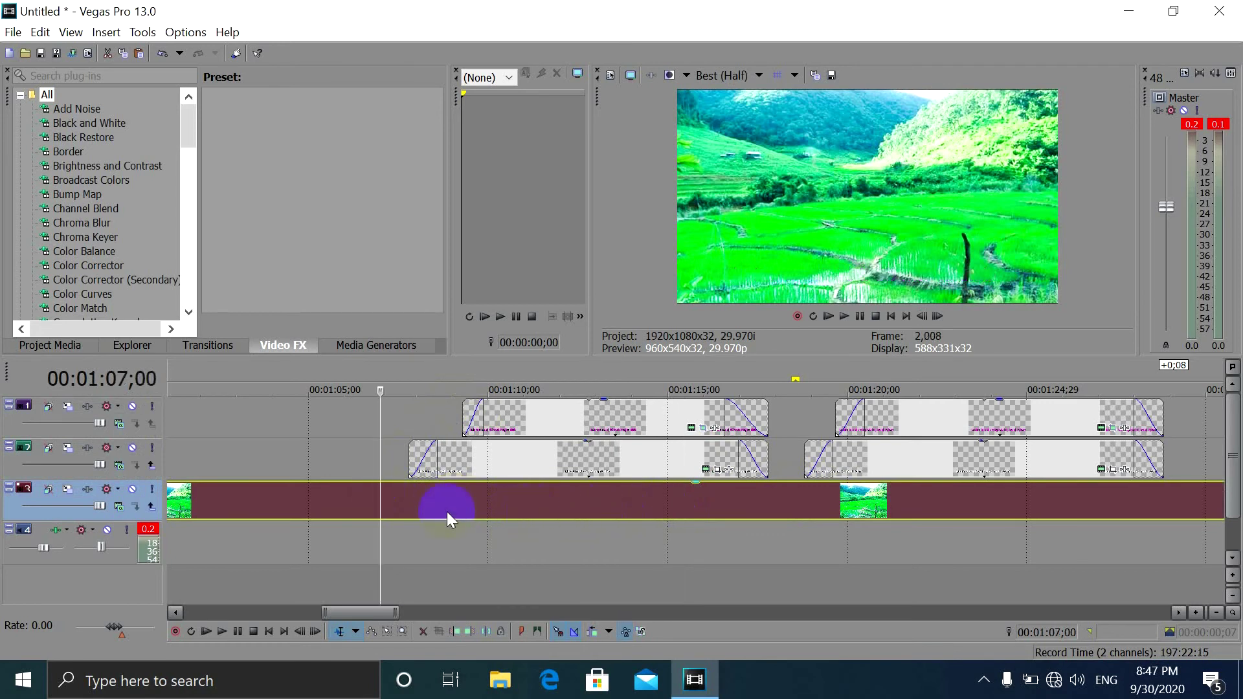
pyautogui.click(841, 318)
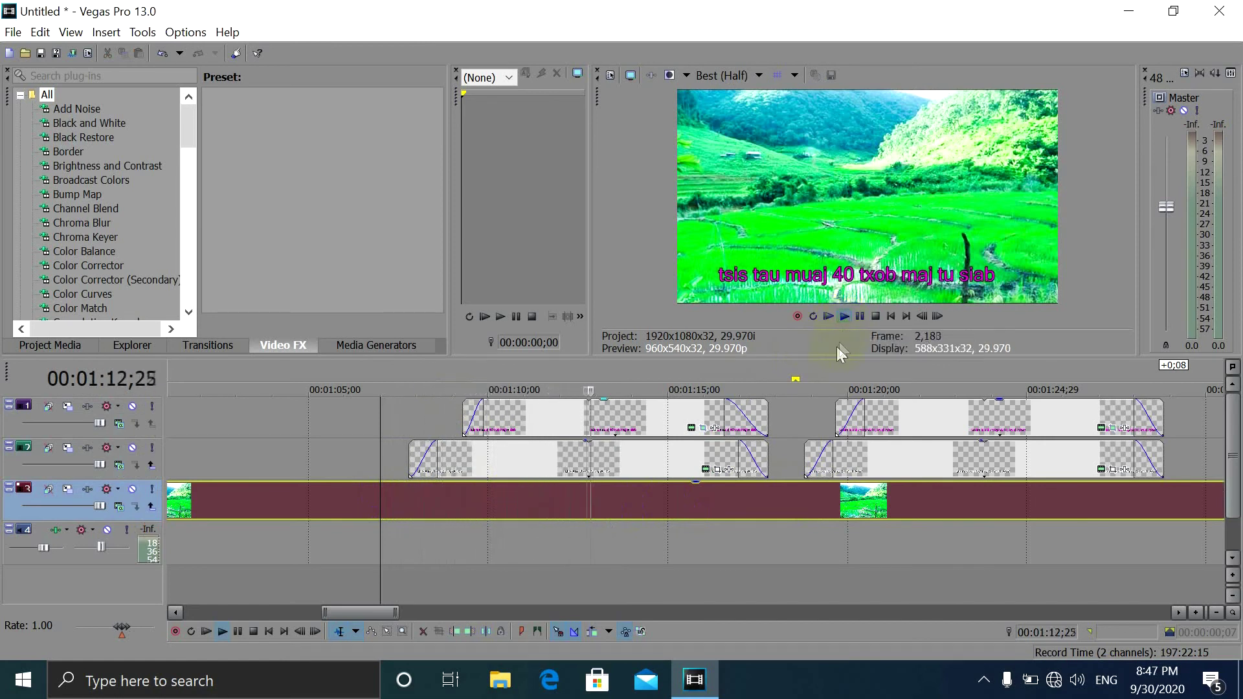
pyautogui.moveTo(375, 612); pyautogui.dragTo(427, 611)
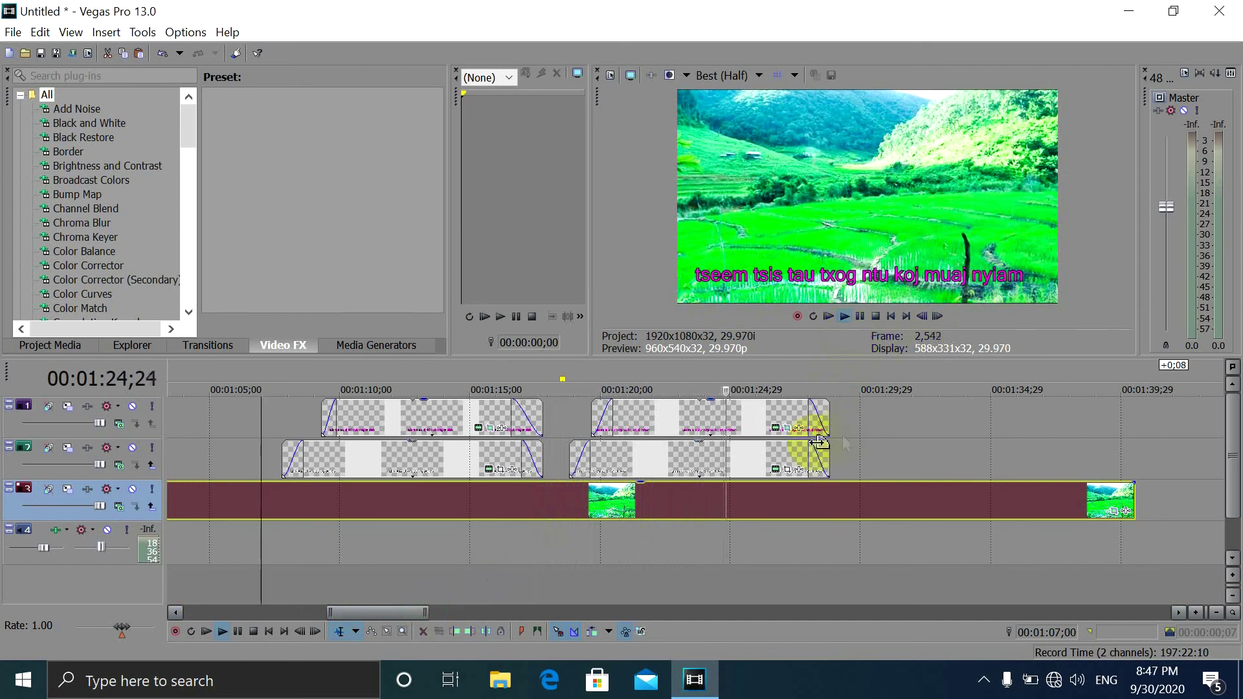
pyautogui.click(843, 316)
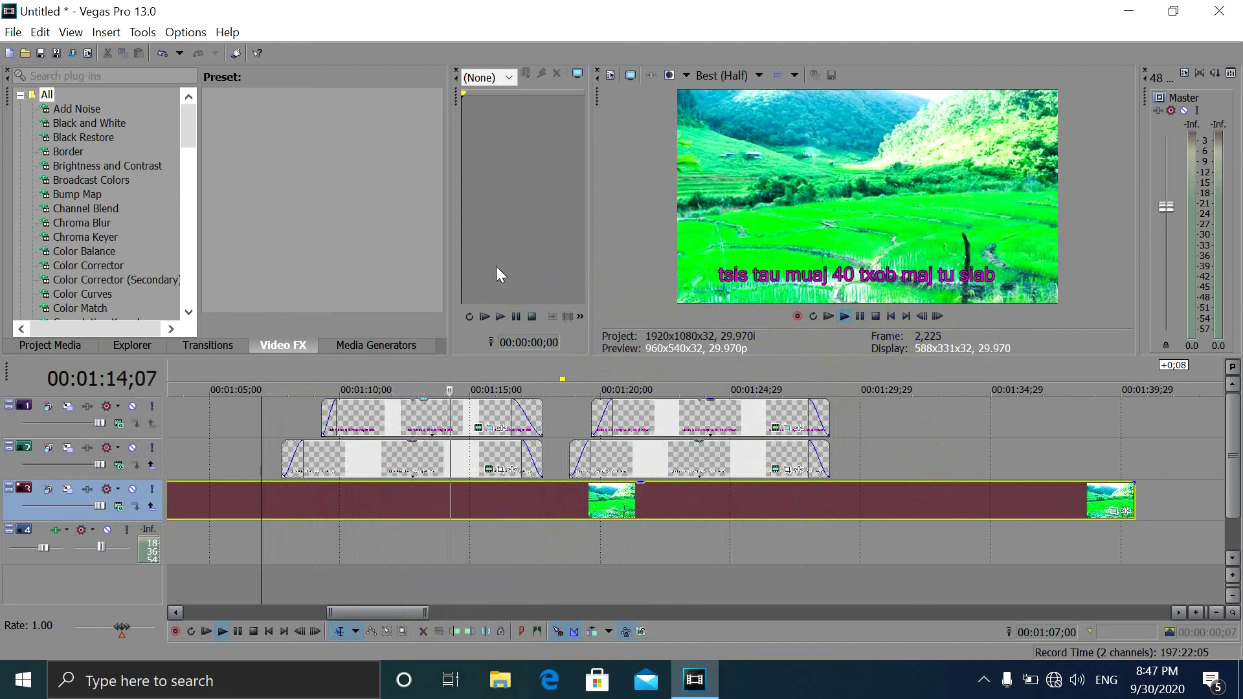
pyautogui.click(859, 317)
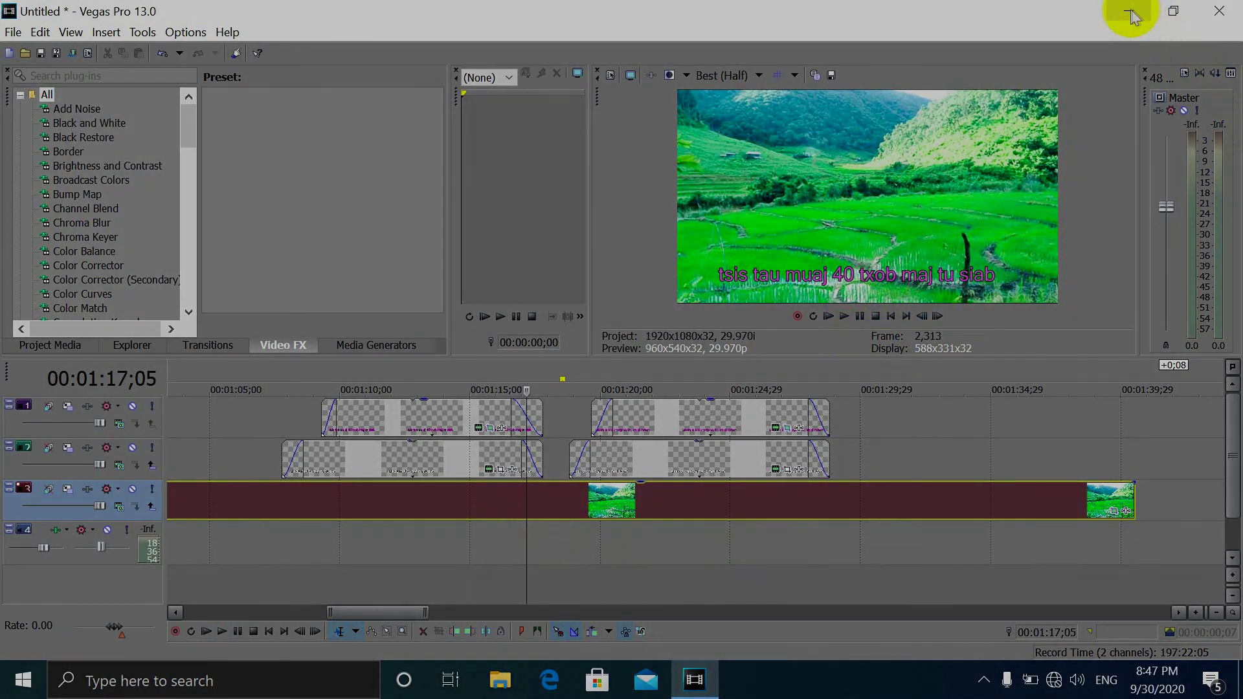
# Minimize the video editor to return to the Windows desktop
pyautogui.click(1130, 11)
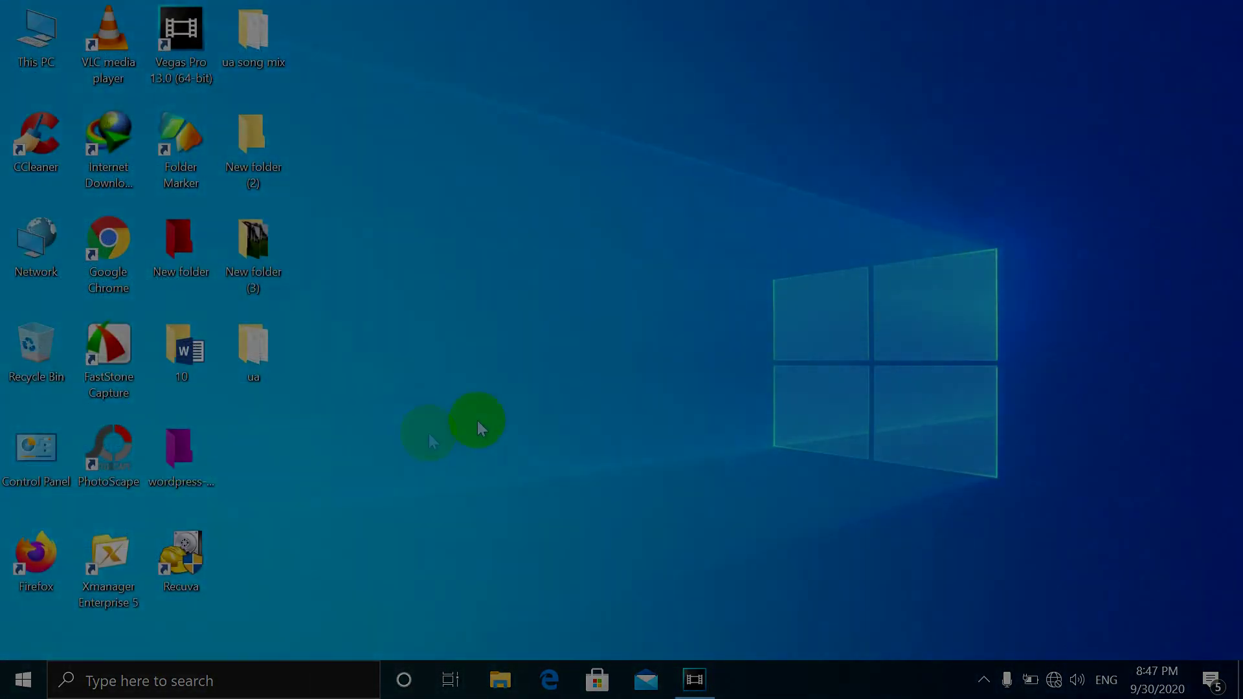
pyautogui.rightClick(500, 239)
pyautogui.click(549, 294)
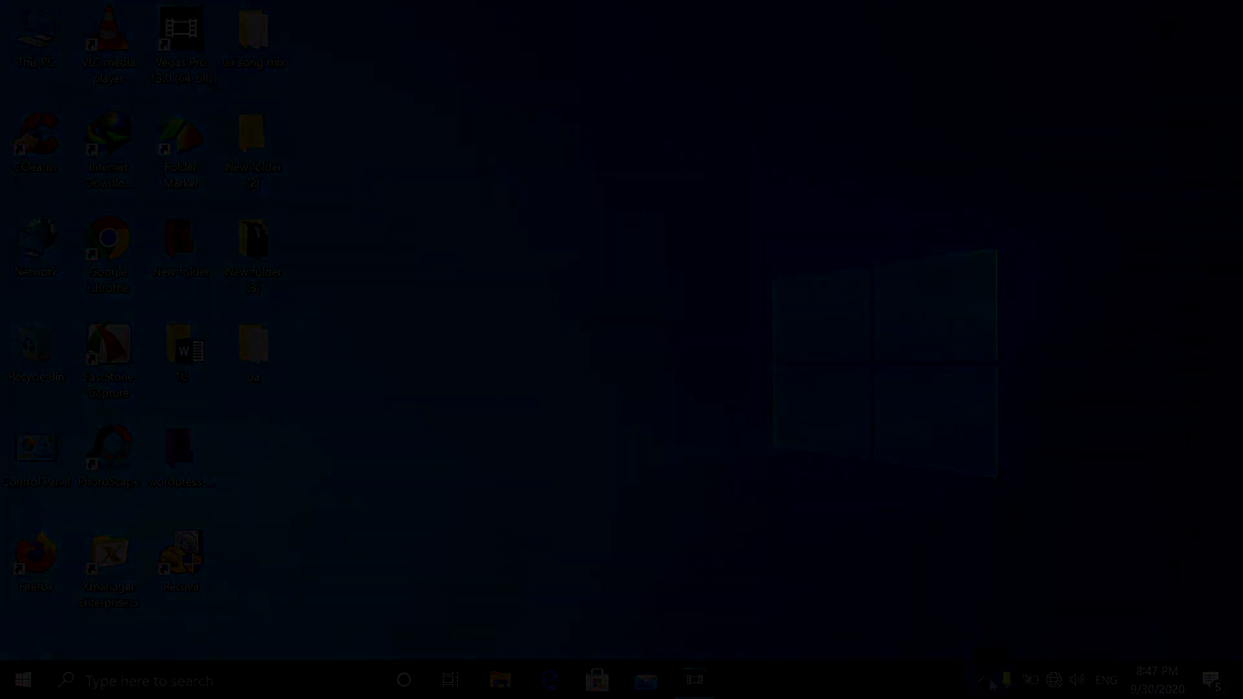